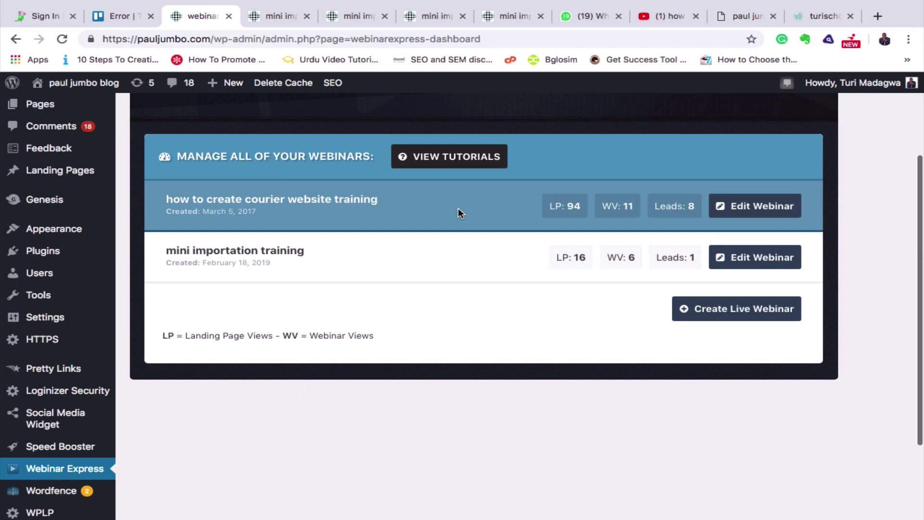
Open the mini importation training landing page and scroll through its topics and registration form.
{"action": "left_click", "coordinate": [434, 18]}
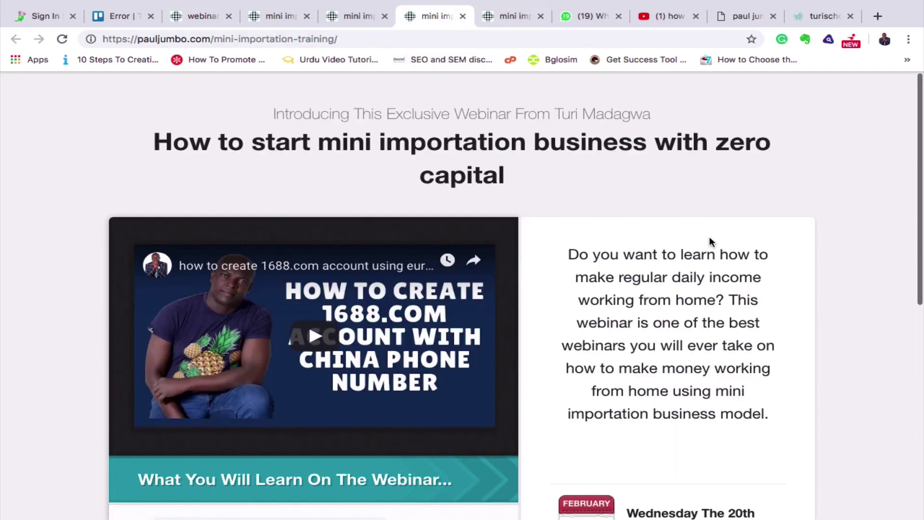
{"action": "scroll", "coordinate": [709, 236], "scroll_direction": "down", "scroll_amount": 3}
{"action": "scroll", "coordinate": [709, 236], "scroll_direction": "up", "scroll_amount": 3}
{"action": "scroll", "coordinate": [709, 235], "scroll_direction": "down", "scroll_amount": 3}
{"action": "scroll", "coordinate": [709, 236], "scroll_direction": "up", "scroll_amount": 1}
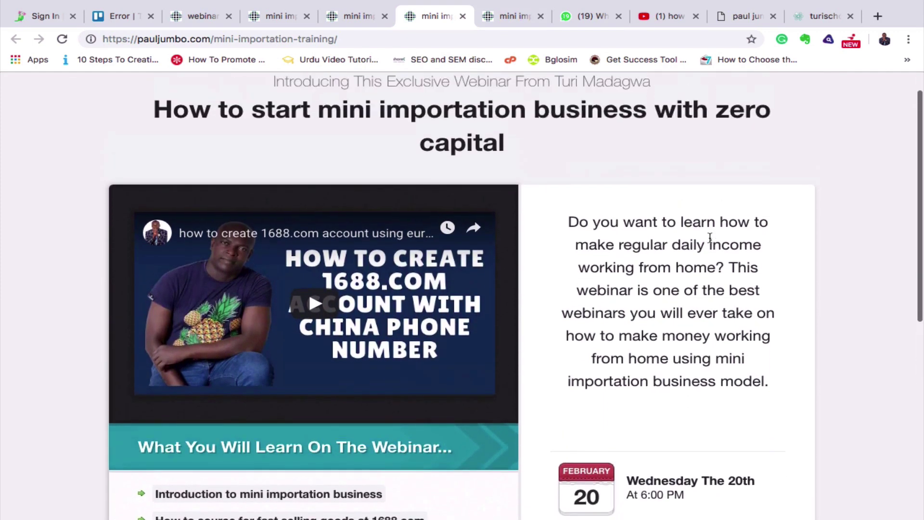
{"action": "scroll", "coordinate": [709, 236], "scroll_direction": "down", "scroll_amount": 2}
{"action": "scroll", "coordinate": [710, 241], "scroll_direction": "down", "scroll_amount": 2}
{"action": "scroll", "coordinate": [711, 240], "scroll_direction": "up", "scroll_amount": 5}
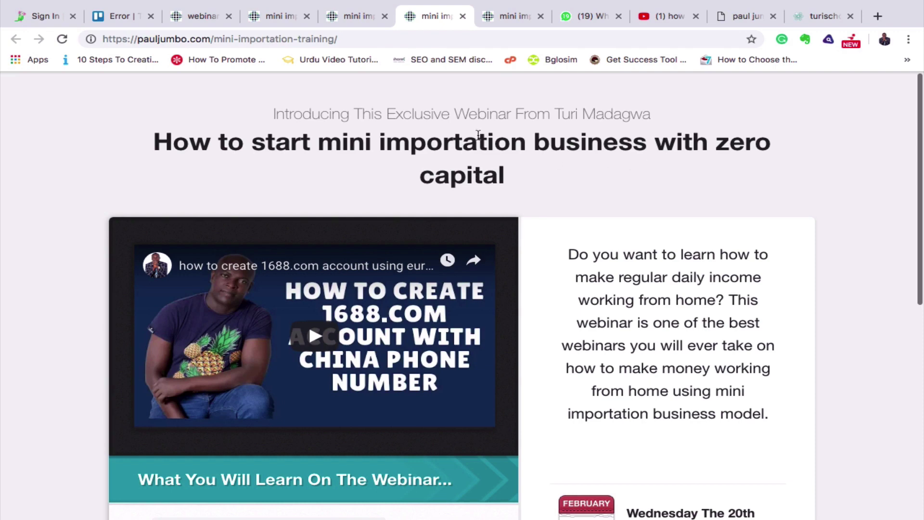
{"action": "scroll", "coordinate": [570, 257], "scroll_direction": "down", "scroll_amount": 3}
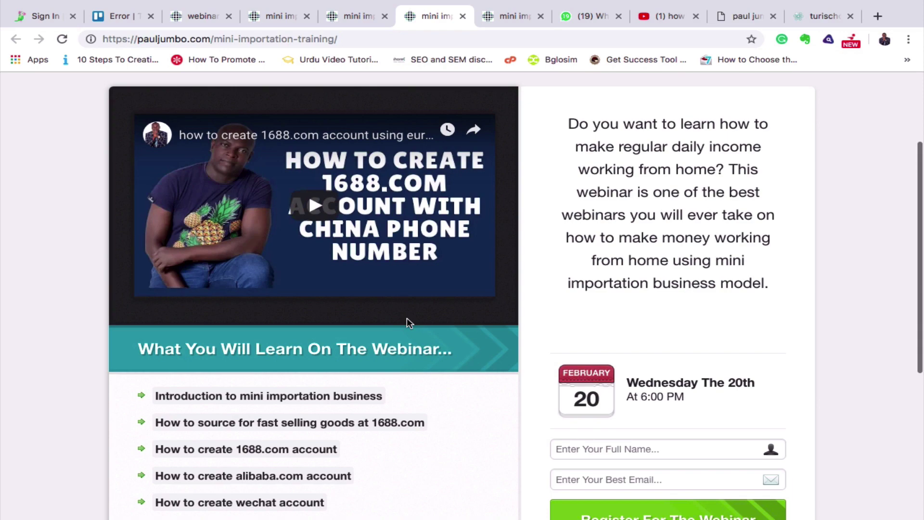
{"action": "scroll", "coordinate": [407, 319], "scroll_direction": "down", "scroll_amount": 5}
{"action": "scroll", "coordinate": [407, 319], "scroll_direction": "up", "scroll_amount": 2}
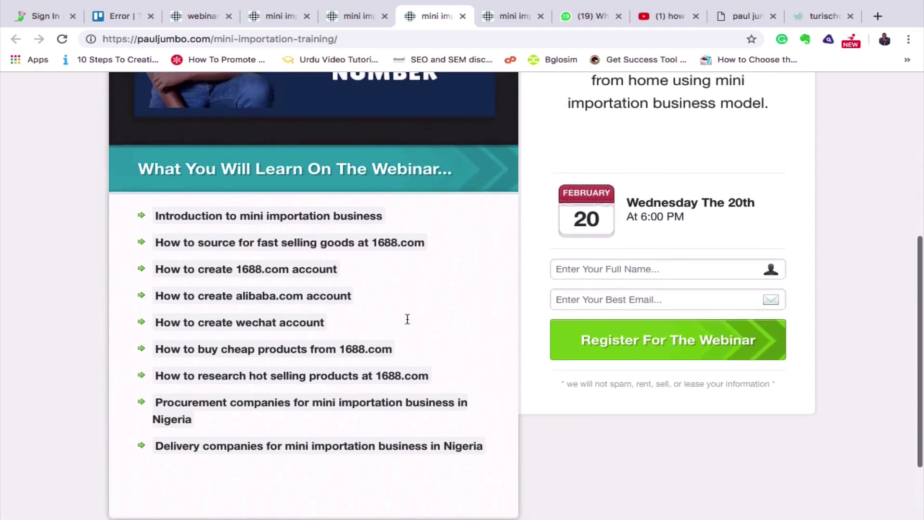
Highlight the last few of the nine webinar topics in the list.
{"action": "left_click_drag", "start_coordinate": [505, 458], "coordinate": [387, 347]}
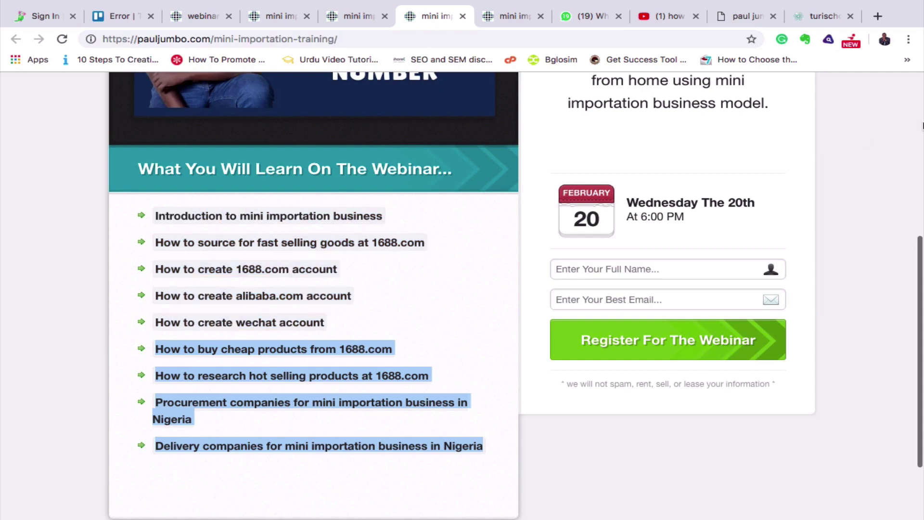
{"action": "scroll", "coordinate": [922, 126], "scroll_direction": "up", "scroll_amount": 1}
{"action": "scroll", "coordinate": [923, 126], "scroll_direction": "down", "scroll_amount": 2}
{"action": "scroll", "coordinate": [923, 126], "scroll_direction": "up", "scroll_amount": 4}
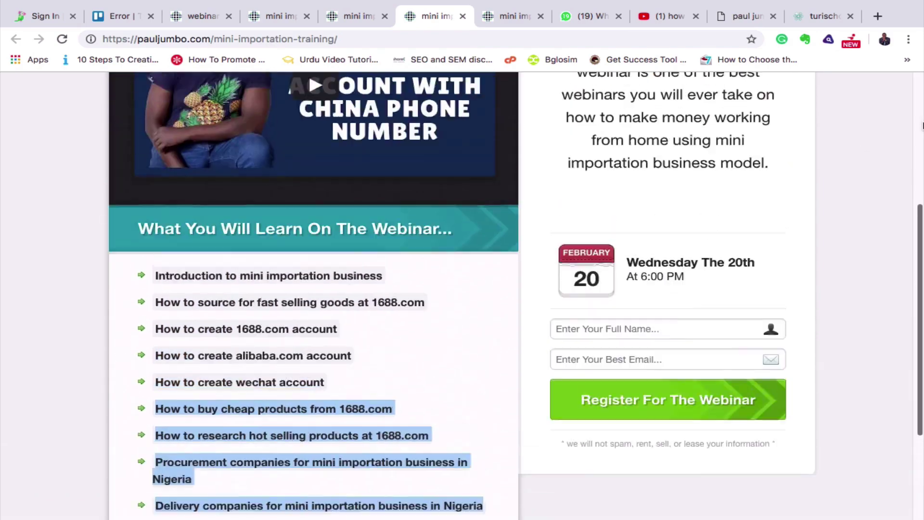
{"action": "scroll", "coordinate": [923, 126], "scroll_direction": "down", "scroll_amount": 4}
{"action": "scroll", "coordinate": [922, 126], "scroll_direction": "up", "scroll_amount": 3}
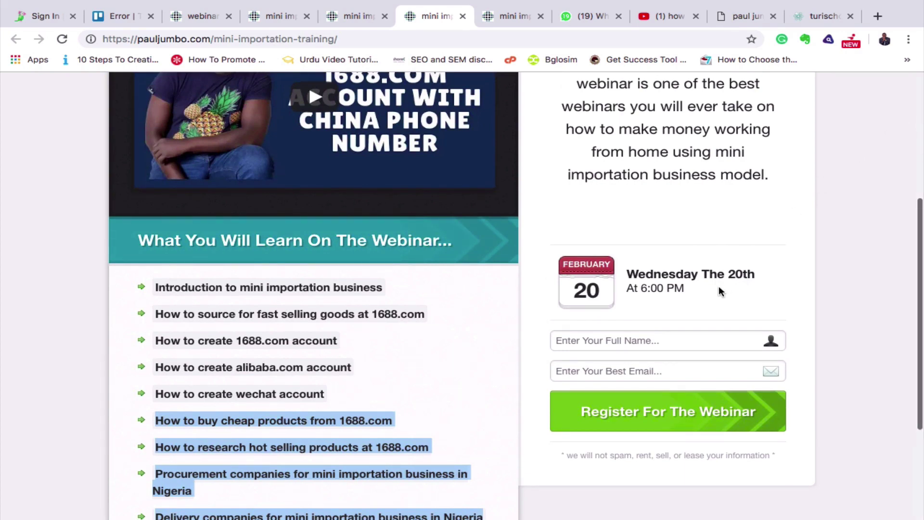
{"action": "scroll", "coordinate": [807, 330], "scroll_direction": "down", "scroll_amount": 3}
{"action": "scroll", "coordinate": [808, 330], "scroll_direction": "up", "scroll_amount": 5}
{"action": "scroll", "coordinate": [808, 330], "scroll_direction": "up", "scroll_amount": 1}
{"action": "scroll", "coordinate": [807, 330], "scroll_direction": "down", "scroll_amount": 7}
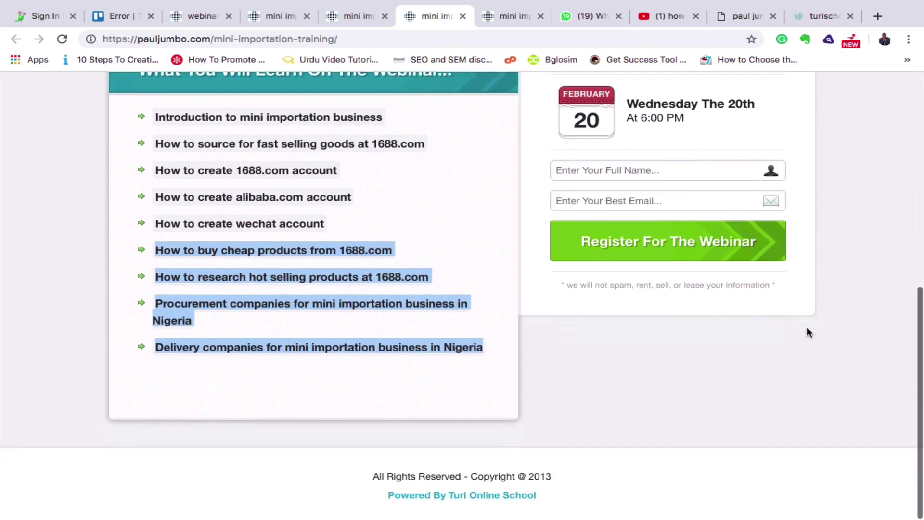
Fill Full Name with the registrant's name and Best Email with their e-mail address.
{"action": "left_click", "coordinate": [593, 171]}
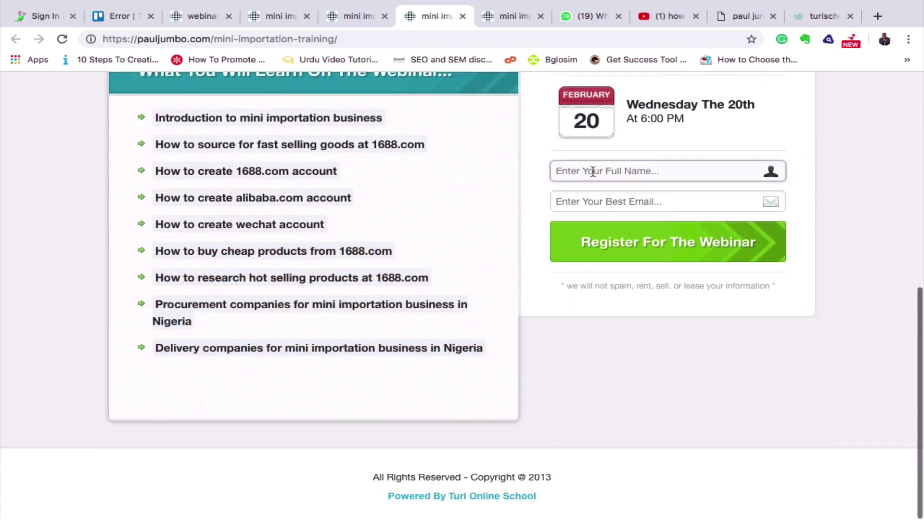
{"action": "type", "text": "turi"}
{"action": "left_click", "coordinate": [579, 204]}
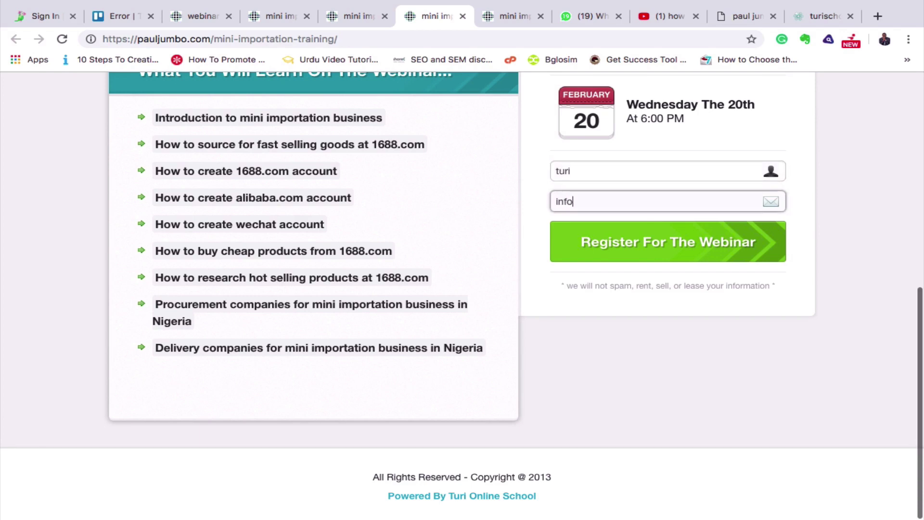
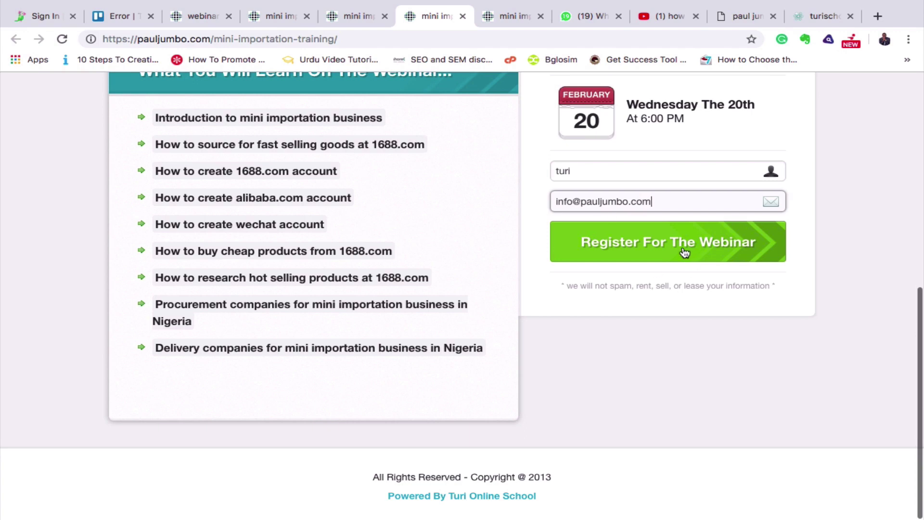
Submit the registration to reach the 'Congrats! You're All Signed Up' ticket page.
{"action": "left_click", "coordinate": [683, 252]}
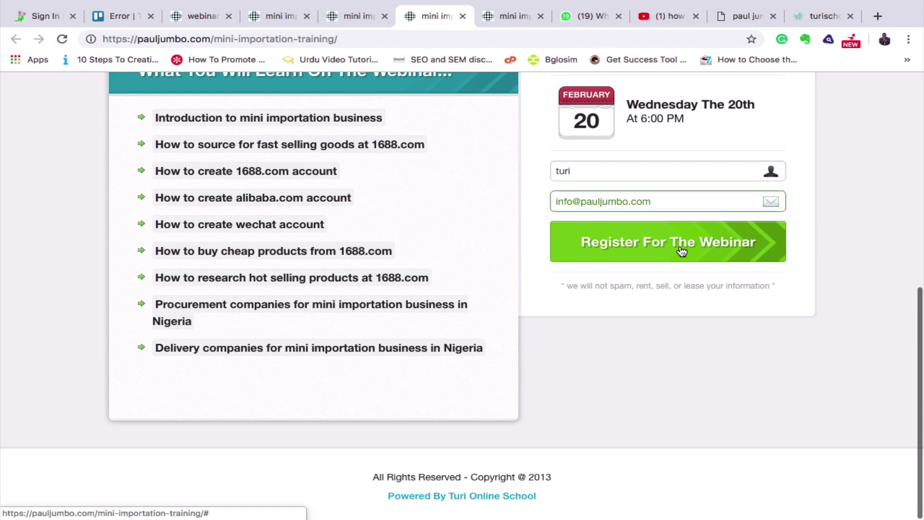
{"action": "left_click", "coordinate": [682, 250]}
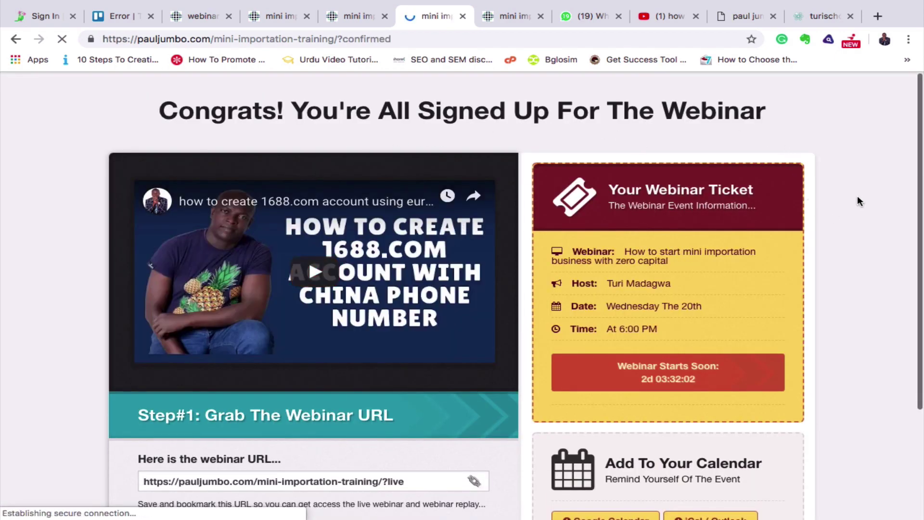
{"action": "scroll", "coordinate": [800, 199], "scroll_direction": "down", "scroll_amount": 3}
{"action": "scroll", "coordinate": [860, 201], "scroll_direction": "up", "scroll_amount": 2}
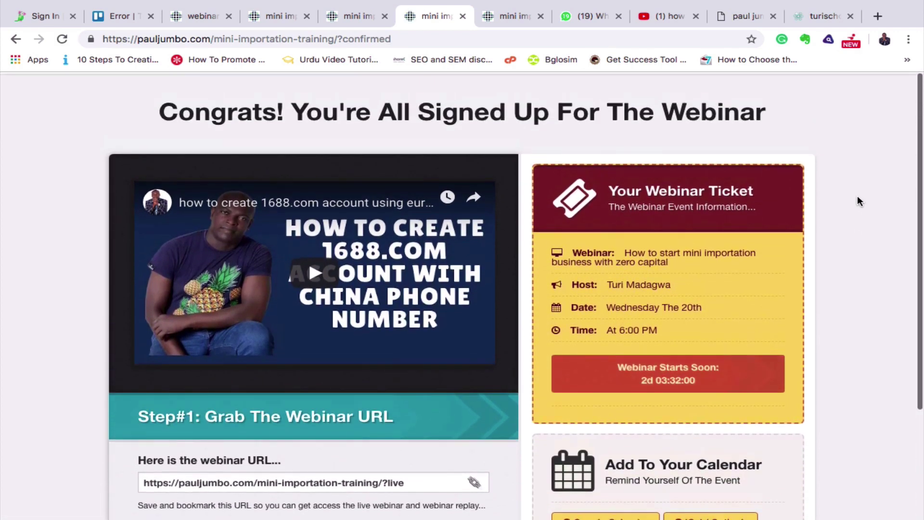
{"action": "scroll", "coordinate": [859, 201], "scroll_direction": "down", "scroll_amount": 1}
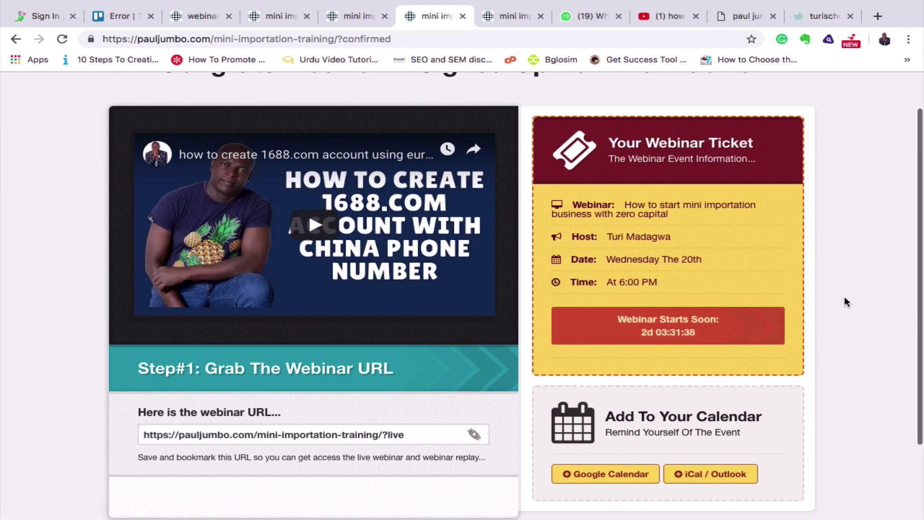
{"action": "triple_click", "coordinate": [322, 437]}
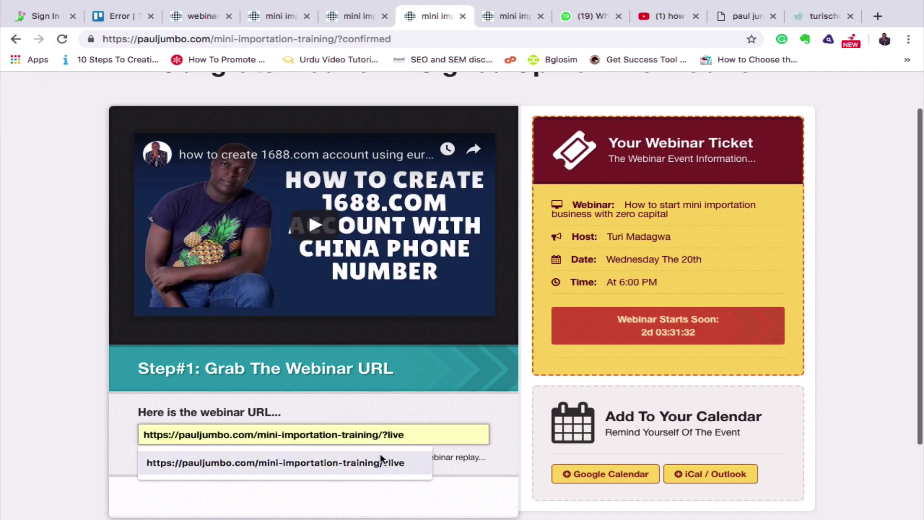
{"action": "left_click", "coordinate": [405, 434]}
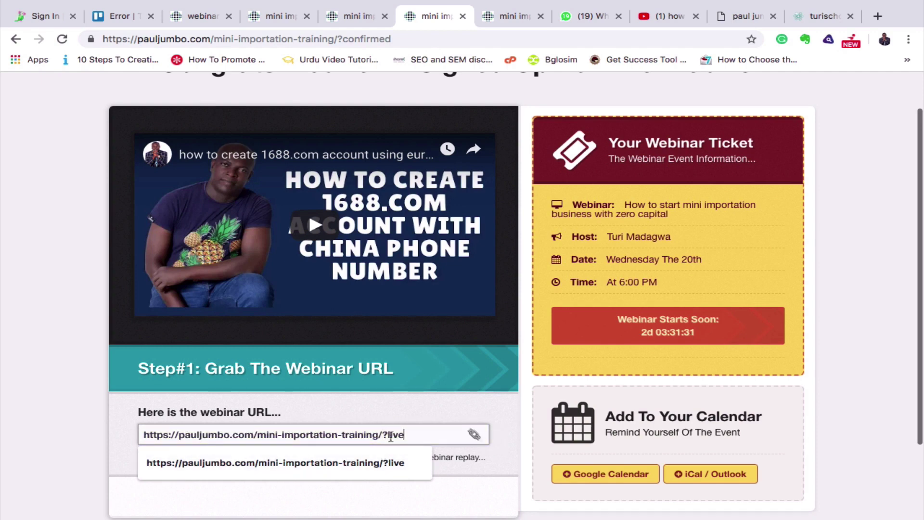
{"action": "triple_click", "coordinate": [417, 434]}
{"action": "key", "text": "ctrl+c"}
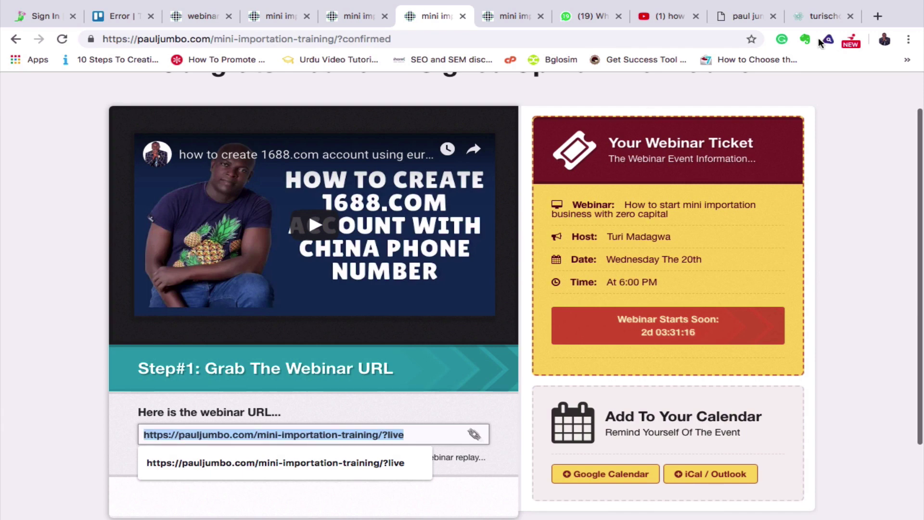
Load the pasted ?live URL in a new tab, showing the 1st of January 2020 countdown.
{"action": "left_click", "coordinate": [876, 17]}
{"action": "key", "text": "ctrl+v"}
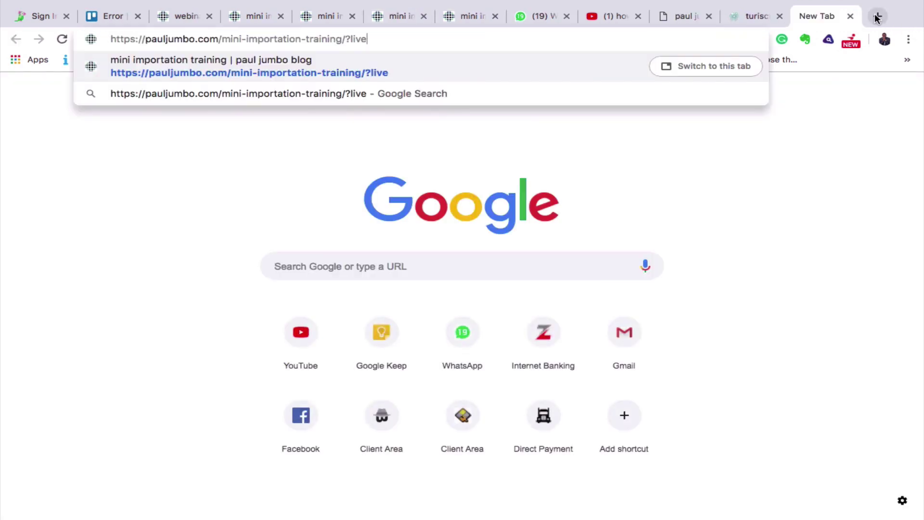
{"action": "key", "text": "Return"}
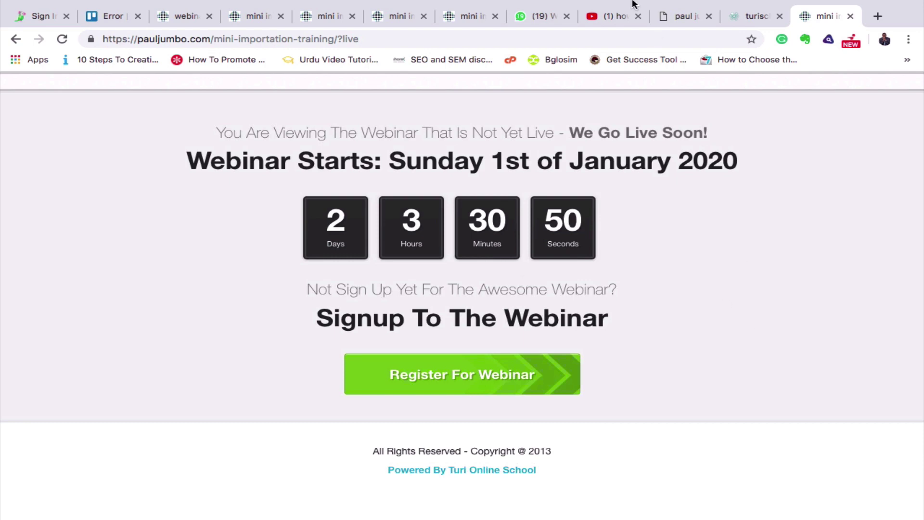
{"action": "mouse_move", "coordinate": [494, 21]}
{"action": "left_click", "coordinate": [467, 51]}
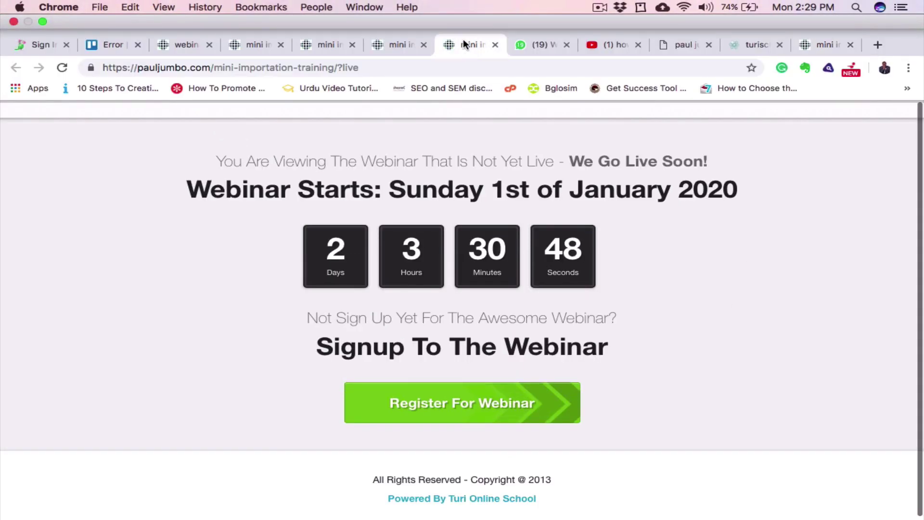
Move from the ?confirmed ticket pages to the ?preview-webinar page with the 1688.com video.
{"action": "left_click", "coordinate": [338, 45]}
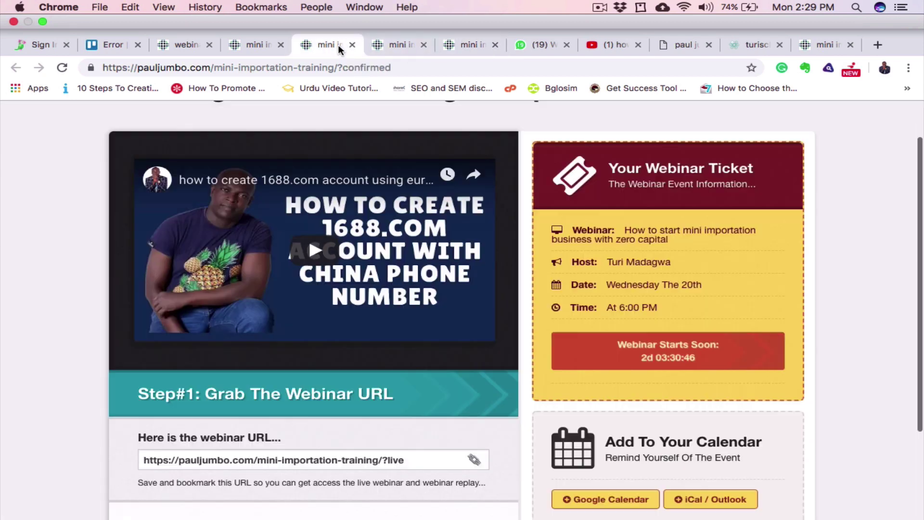
{"action": "left_click", "coordinate": [407, 44]}
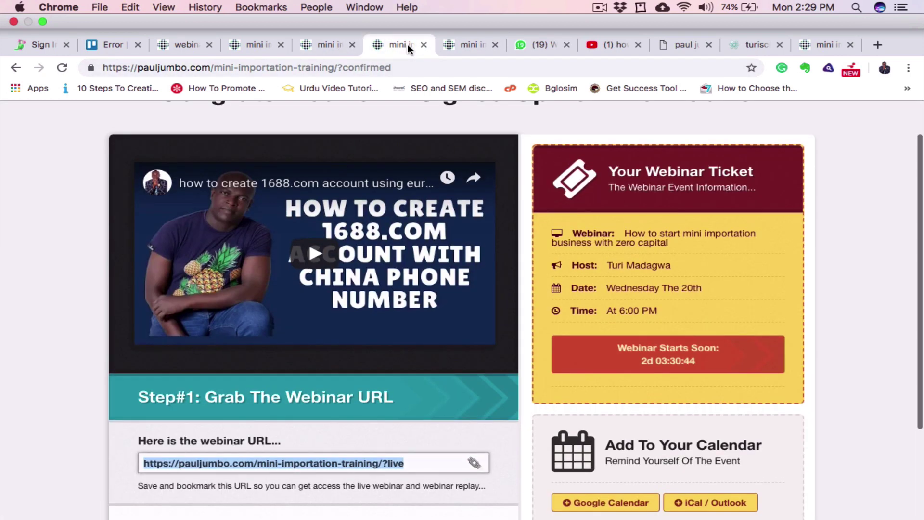
{"action": "left_click", "coordinate": [258, 43]}
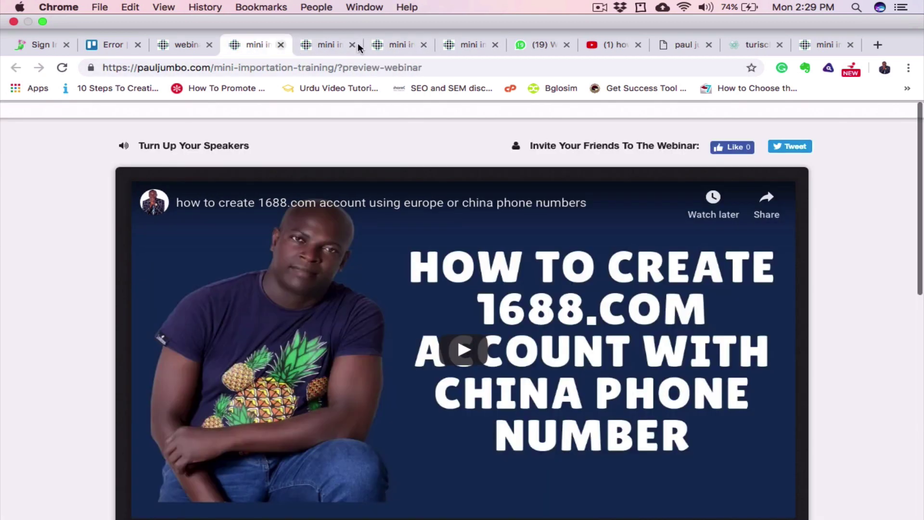
{"action": "scroll", "coordinate": [785, 275], "scroll_direction": "down", "scroll_amount": 3}
{"action": "scroll", "coordinate": [787, 275], "scroll_direction": "up", "scroll_amount": 3}
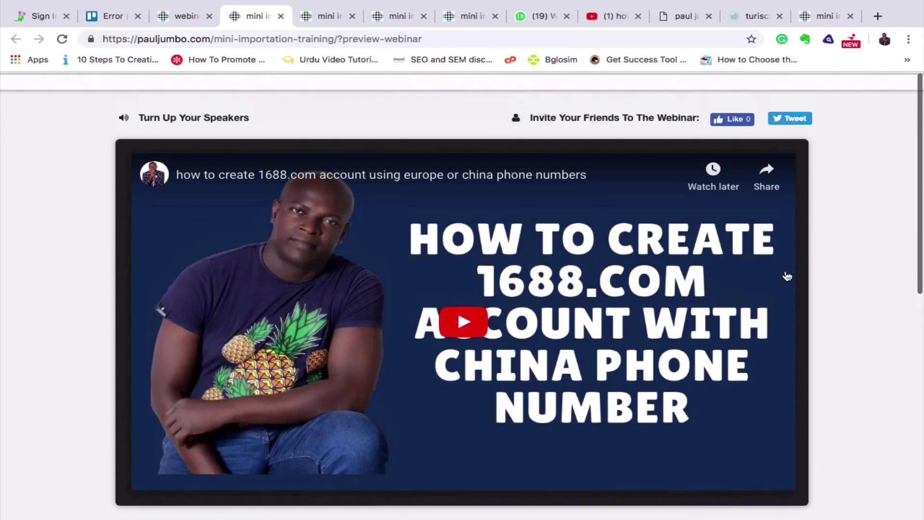
{"action": "scroll", "coordinate": [787, 276], "scroll_direction": "down", "scroll_amount": 2}
{"action": "scroll", "coordinate": [787, 275], "scroll_direction": "up", "scroll_amount": 2}
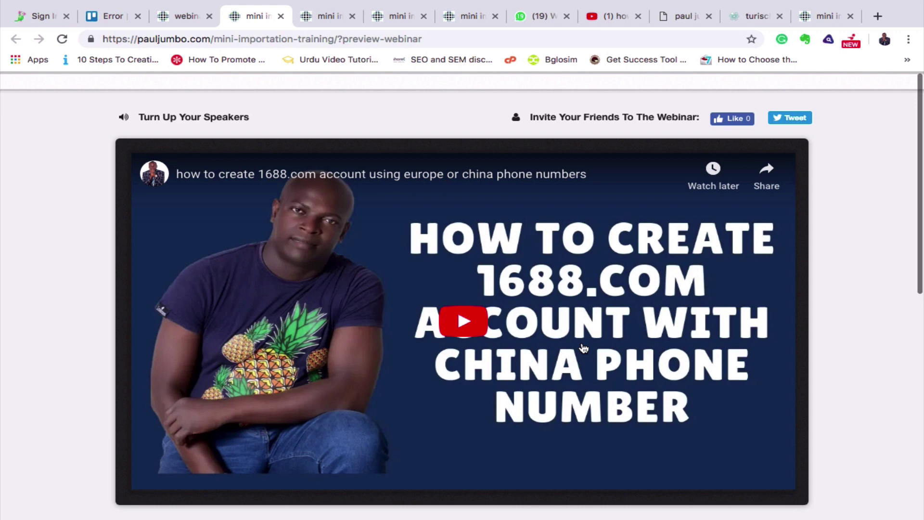
Review the ?confirmed ticket, webinar URL, ?live countdown and ?preview-webinar pages in turn.
{"action": "left_click", "coordinate": [327, 19]}
{"action": "scroll", "coordinate": [474, 250], "scroll_direction": "down", "scroll_amount": 2}
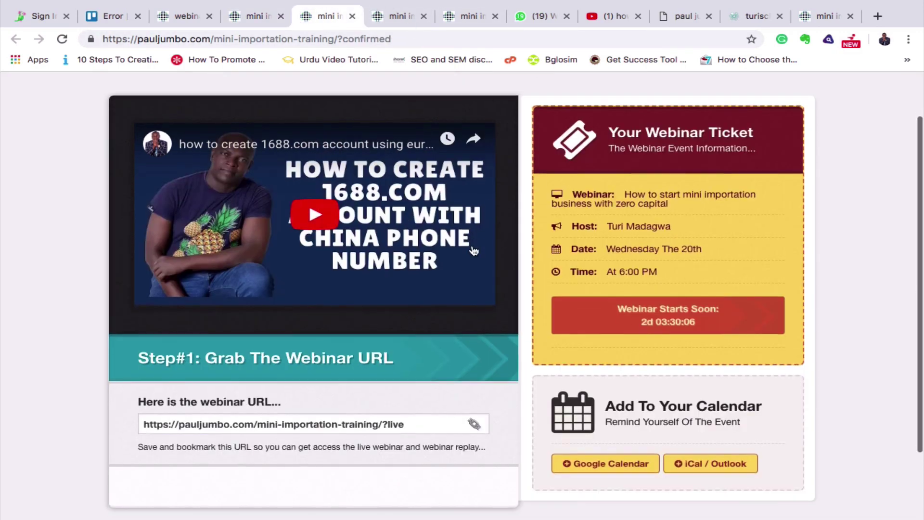
{"action": "scroll", "coordinate": [474, 251], "scroll_direction": "up", "scroll_amount": 3}
{"action": "scroll", "coordinate": [474, 251], "scroll_direction": "down", "scroll_amount": 3}
{"action": "scroll", "coordinate": [474, 251], "scroll_direction": "up", "scroll_amount": 3}
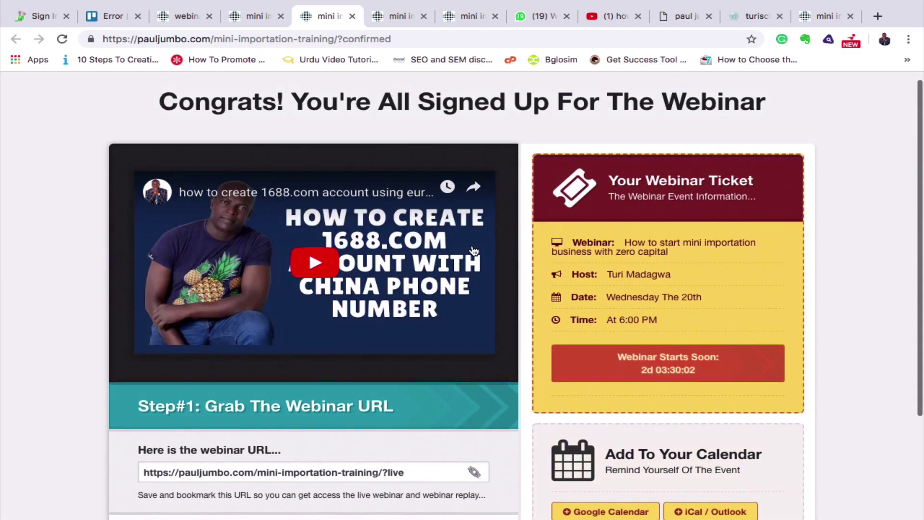
{"action": "mouse_move", "coordinate": [400, 12]}
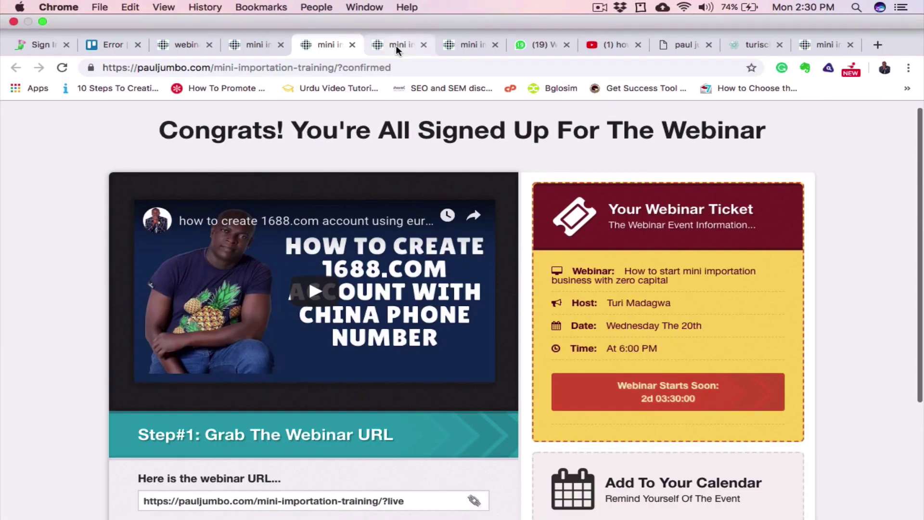
{"action": "left_click", "coordinate": [396, 45]}
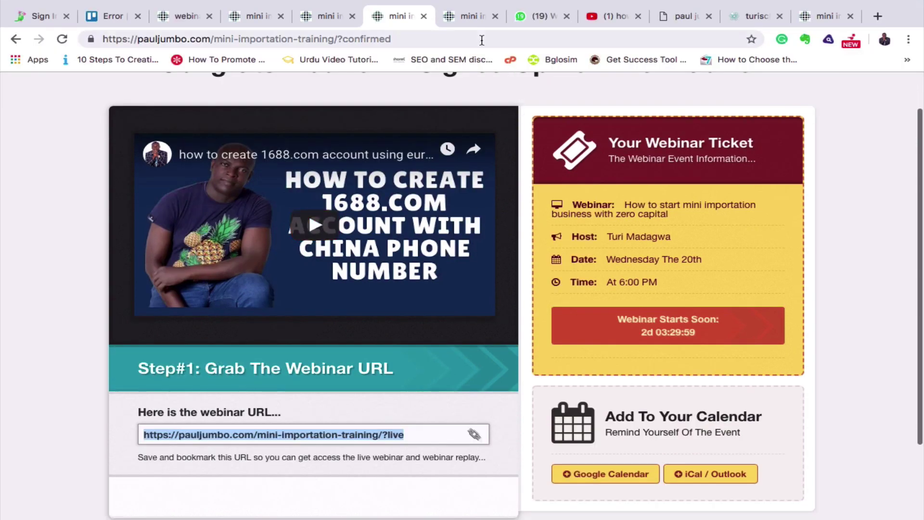
{"action": "left_click", "coordinate": [470, 16]}
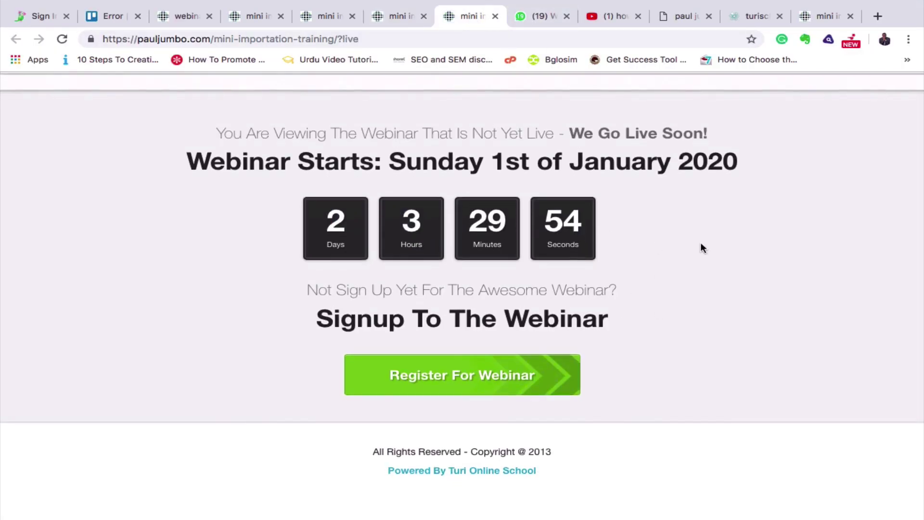
{"action": "left_click", "coordinate": [239, 17]}
Cycle through confirmation, countdown and preview pages again, then return to the Webinar Express dashboard.
{"action": "left_click", "coordinate": [317, 16]}
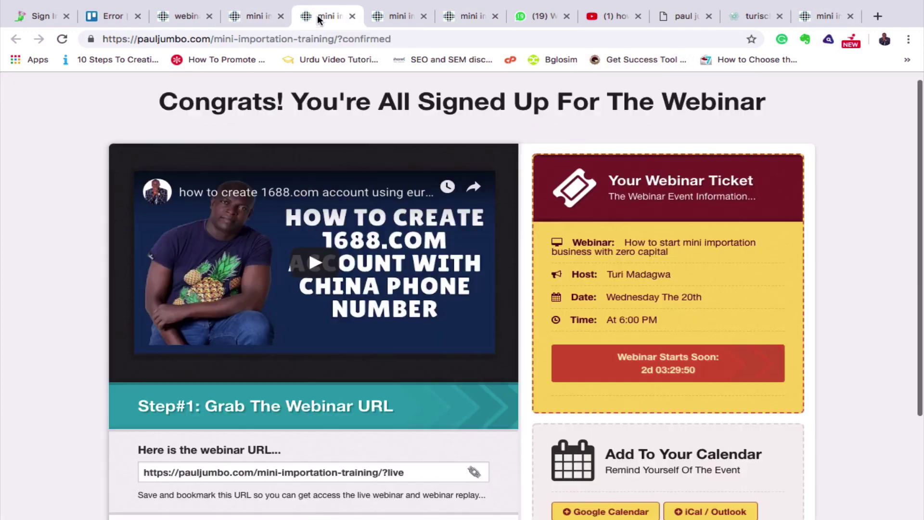
{"action": "left_click", "coordinate": [402, 19]}
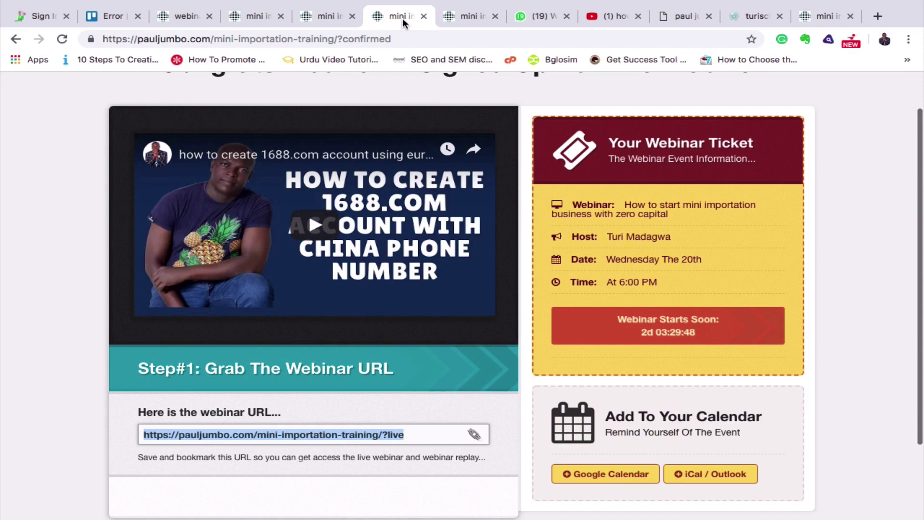
{"action": "left_click", "coordinate": [471, 16]}
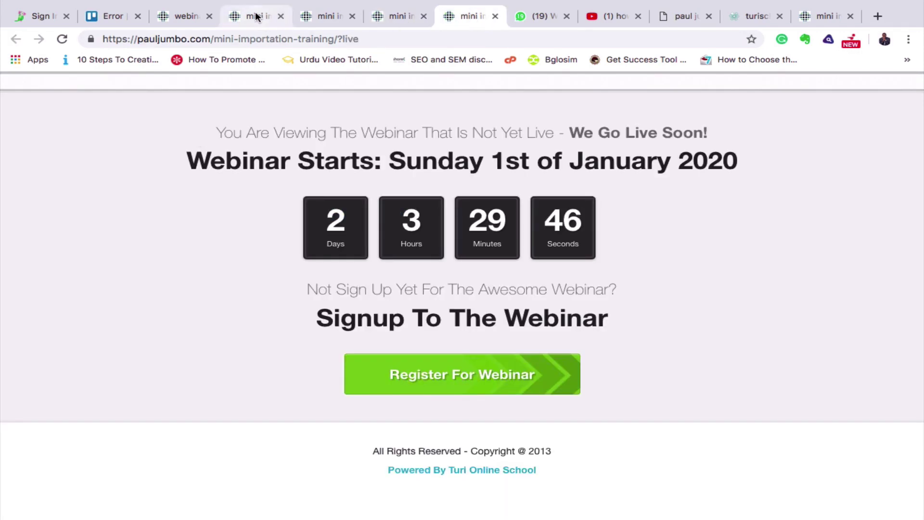
{"action": "left_click", "coordinate": [253, 17]}
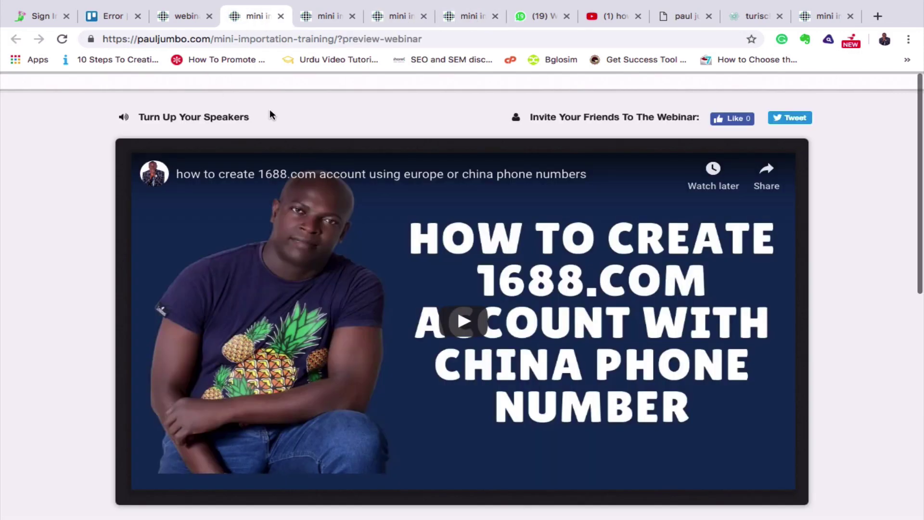
{"action": "scroll", "coordinate": [811, 207], "scroll_direction": "down", "scroll_amount": 3}
{"action": "scroll", "coordinate": [810, 207], "scroll_direction": "up", "scroll_amount": 3}
{"action": "scroll", "coordinate": [811, 207], "scroll_direction": "down", "scroll_amount": 6}
{"action": "scroll", "coordinate": [811, 211], "scroll_direction": "up", "scroll_amount": 6}
{"action": "left_click", "coordinate": [177, 13]}
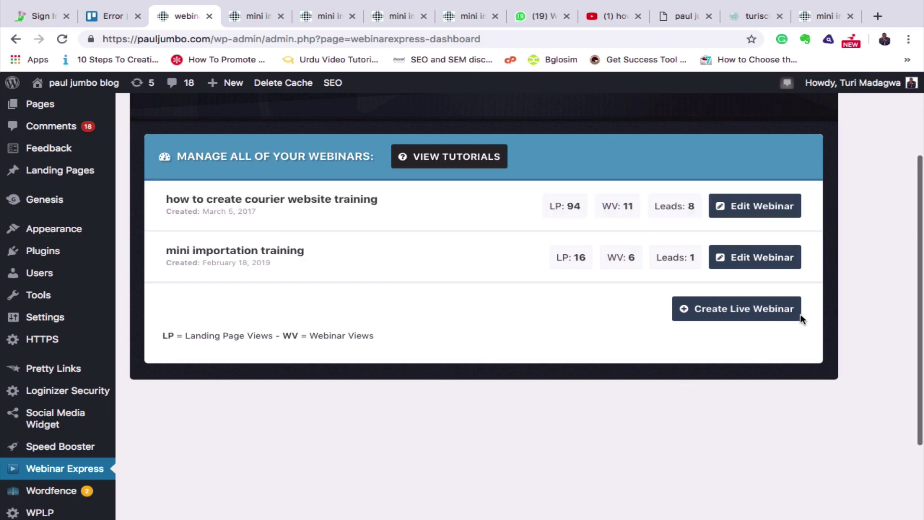
Bring up the empty Create a New Live Webinar form via Create Live Webinar.
{"action": "left_click", "coordinate": [740, 313]}
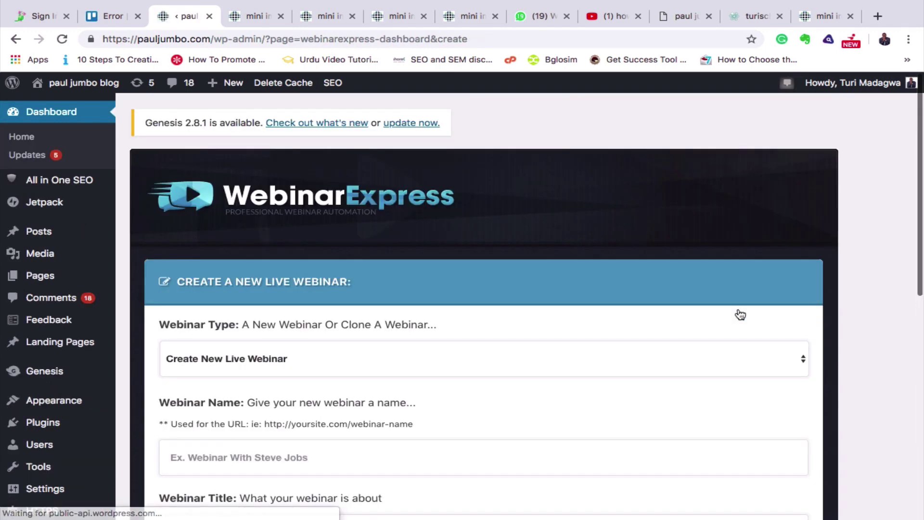
{"action": "scroll", "coordinate": [741, 314], "scroll_direction": "down", "scroll_amount": 3}
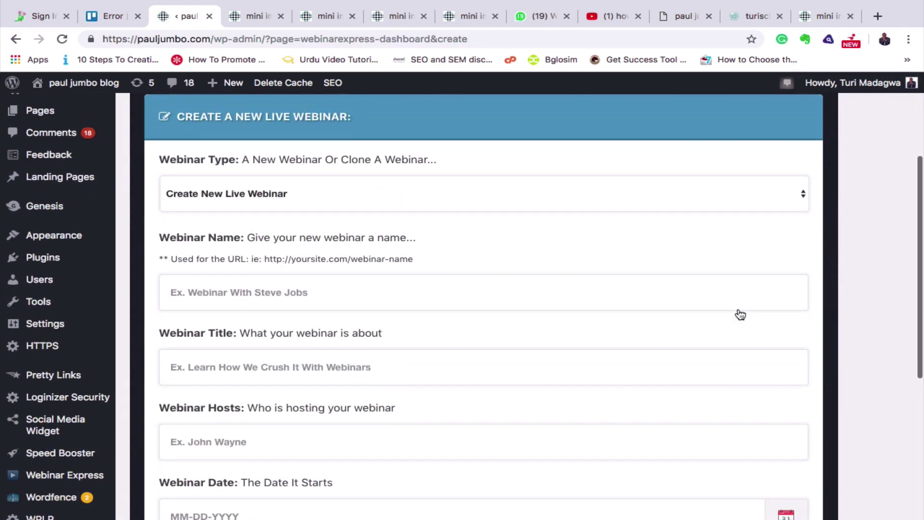
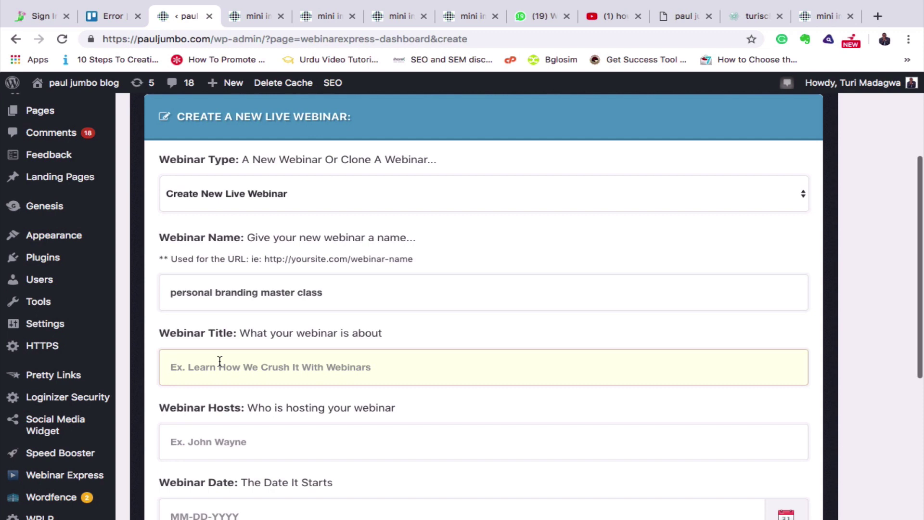
Title the webinar 'How to create personal brand using instagram' and enter the host's name.
{"action": "type", "text": "H"}
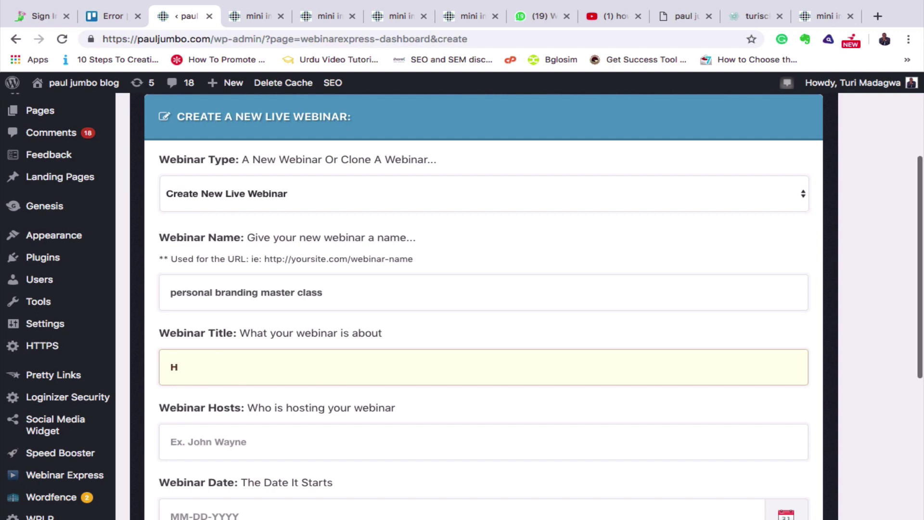
{"action": "type", "text": "ow to create persomna"}
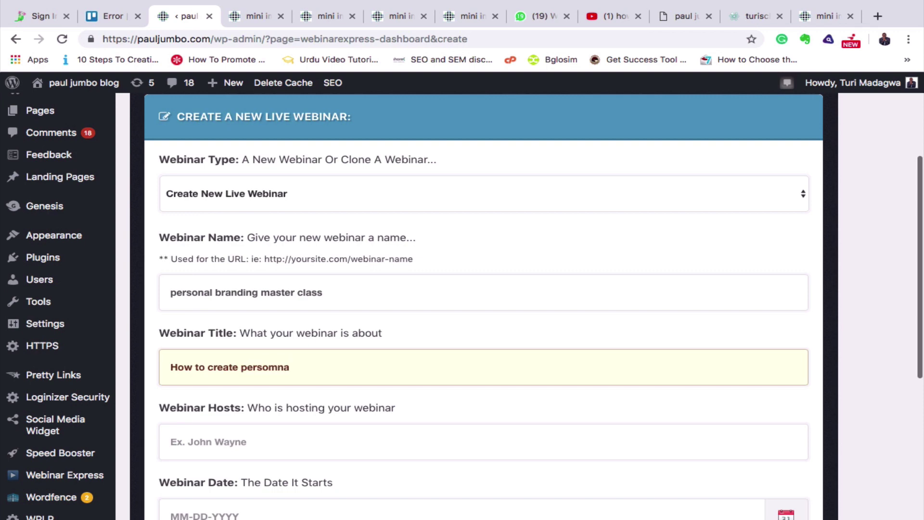
{"action": "key", "text": "BackSpace"}
{"action": "key", "text": "BackSpace"}
{"action": "key", "text": "BackSpace"}
{"action": "type", "text": "nal brand using instagram"}
{"action": "scroll", "coordinate": [369, 433], "scroll_direction": "down", "scroll_amount": 4}
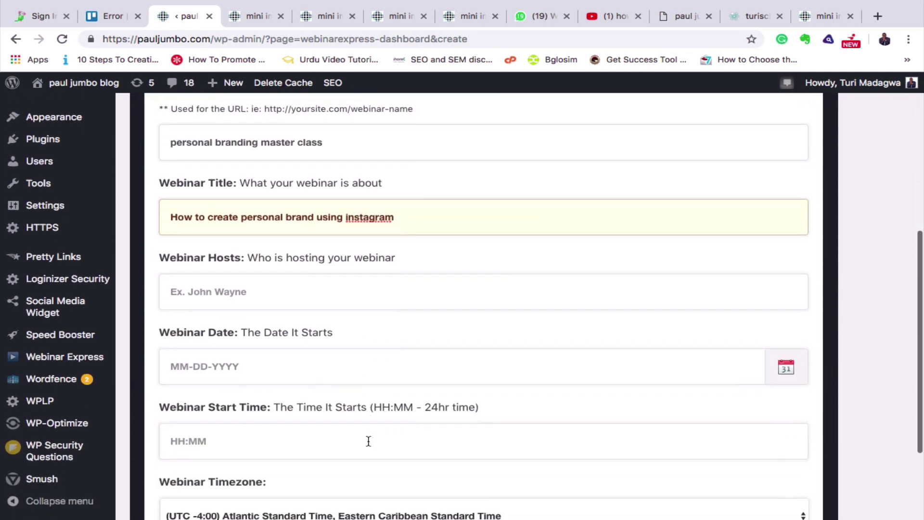
{"action": "left_click", "coordinate": [223, 287]}
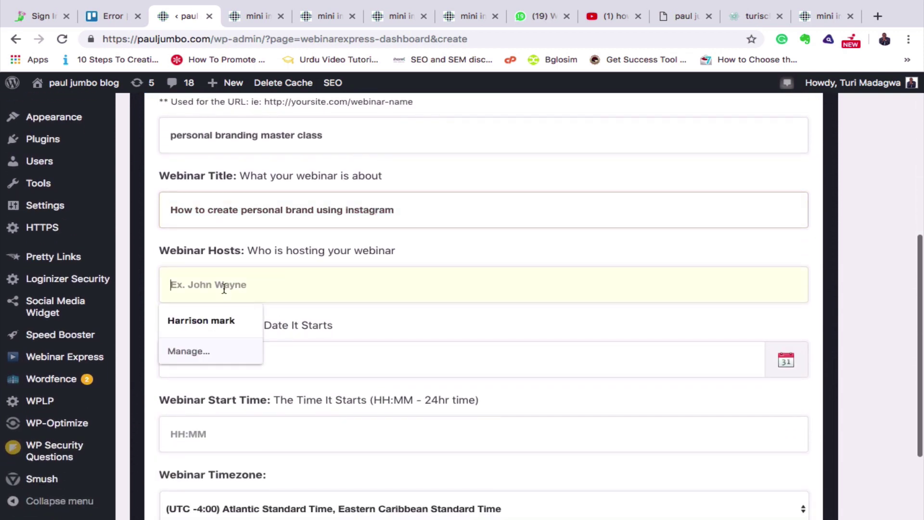
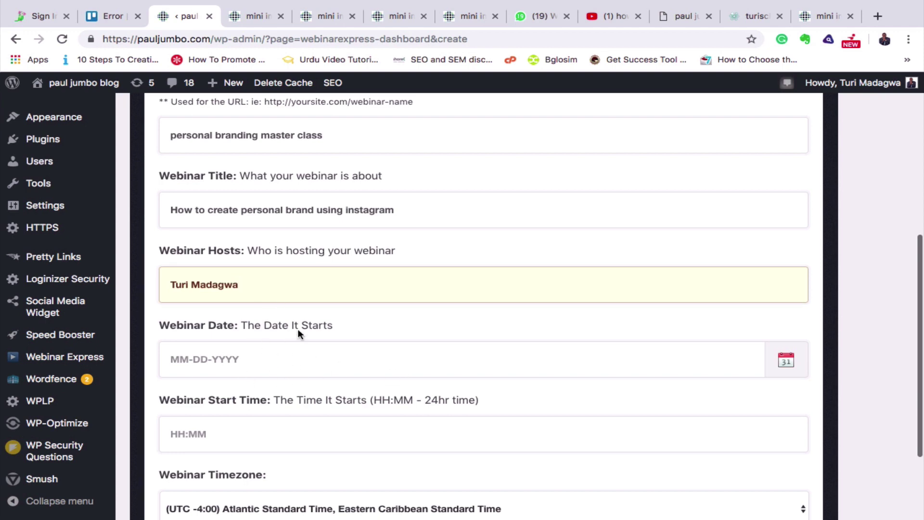
Set the webinar date to 02-20-2019 from the calendar.
{"action": "left_click", "coordinate": [251, 348]}
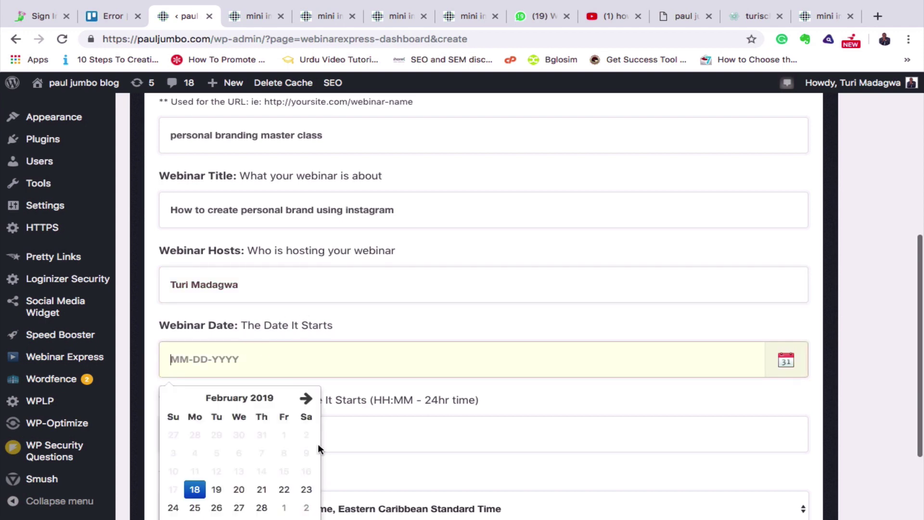
{"action": "left_click", "coordinate": [237, 489]}
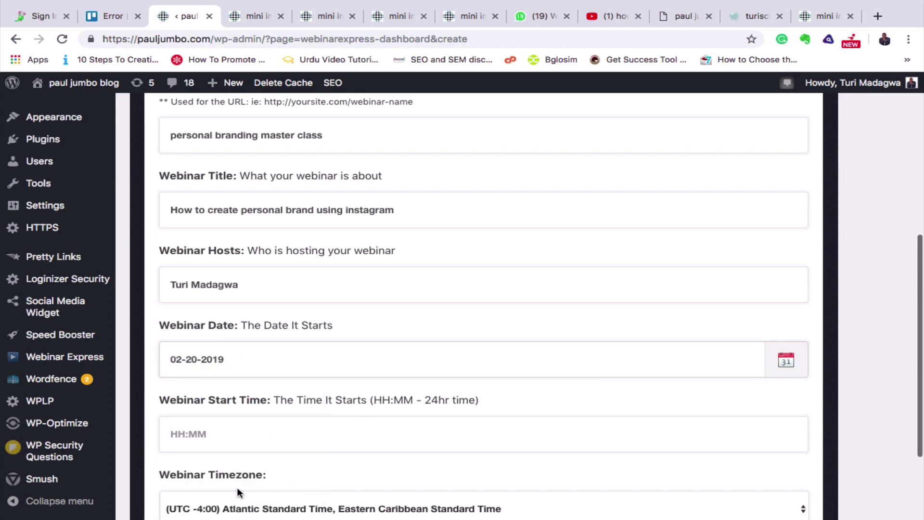
{"action": "scroll", "coordinate": [426, 411], "scroll_direction": "down", "scroll_amount": 3}
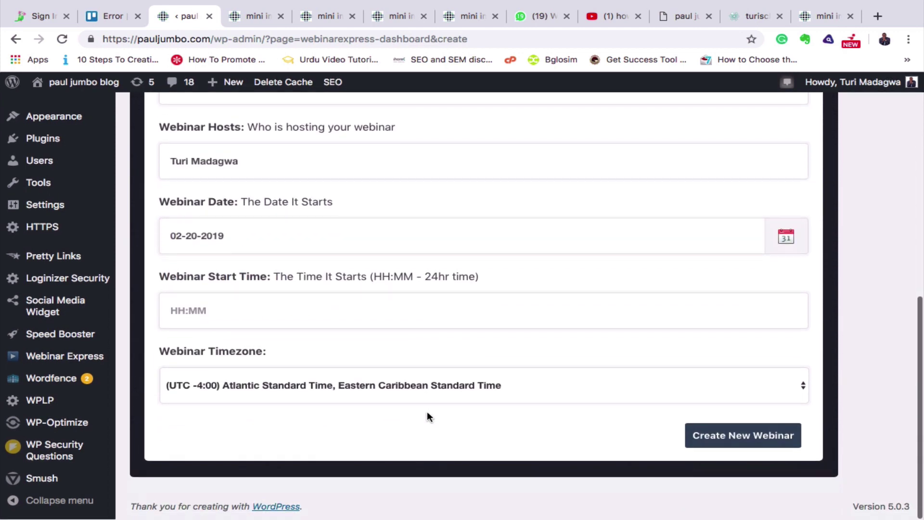
Set start time 20:00 and timezone (UTC +1:00) Central European Time, then create the webinar.
{"action": "left_click", "coordinate": [207, 319]}
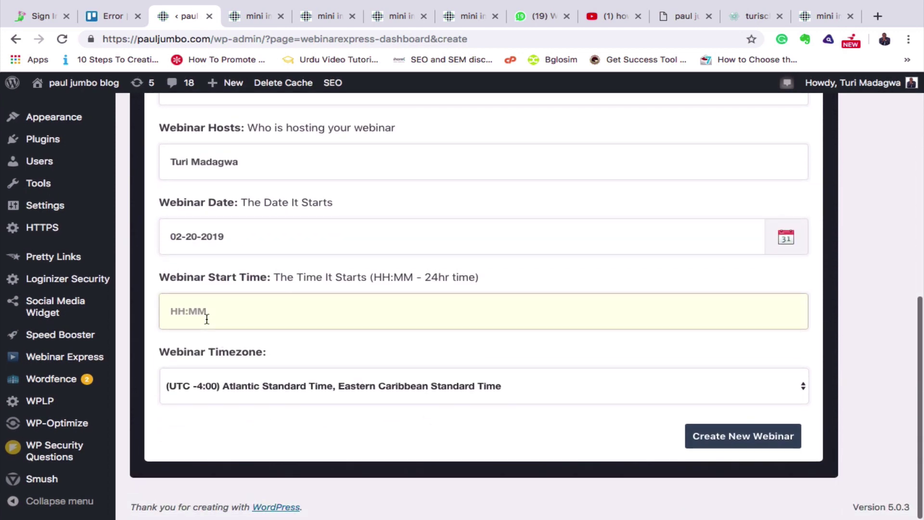
{"action": "type", "text": "20:00"}
{"action": "left_click", "coordinate": [804, 388]}
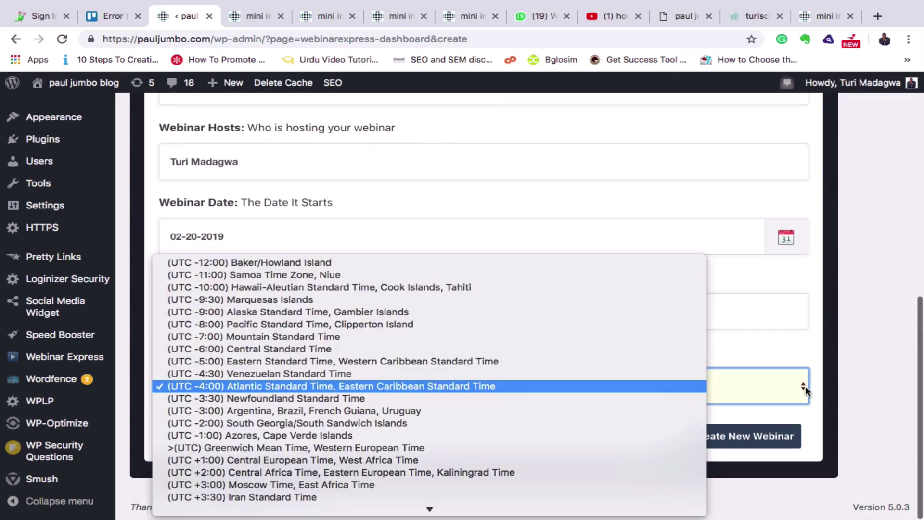
{"action": "scroll", "coordinate": [538, 438], "scroll_direction": "down", "scroll_amount": 5}
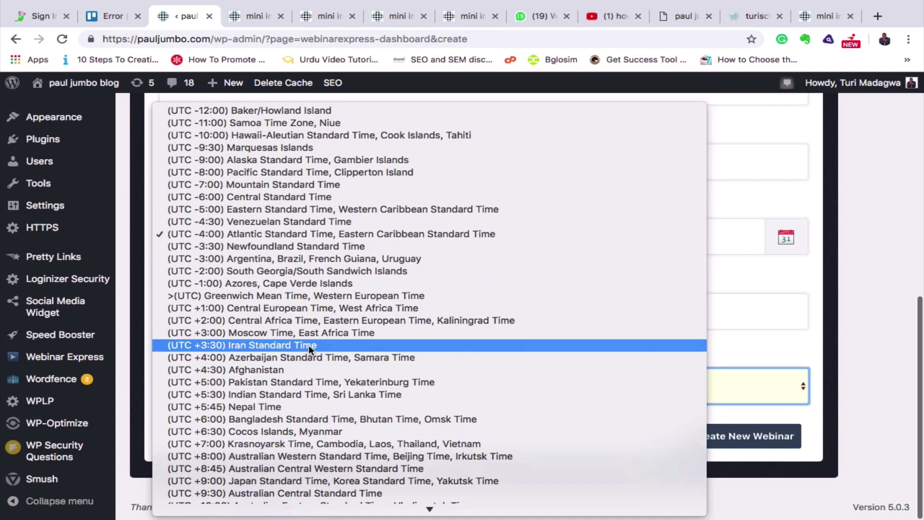
{"action": "left_click", "coordinate": [305, 308]}
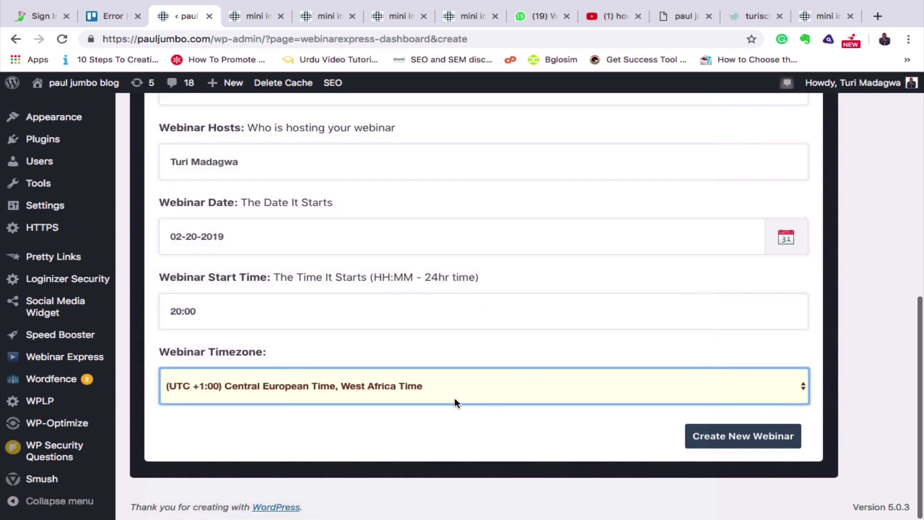
{"action": "left_click", "coordinate": [753, 442]}
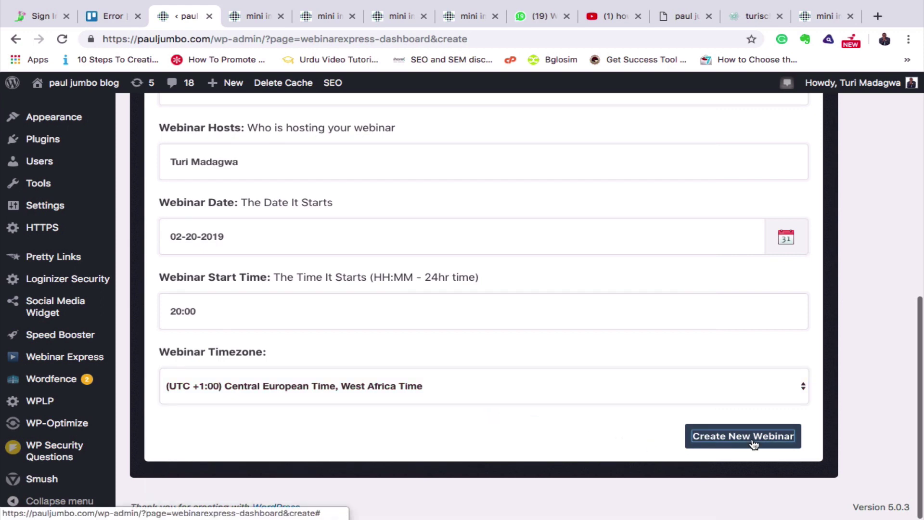
{"action": "left_click", "coordinate": [753, 442]}
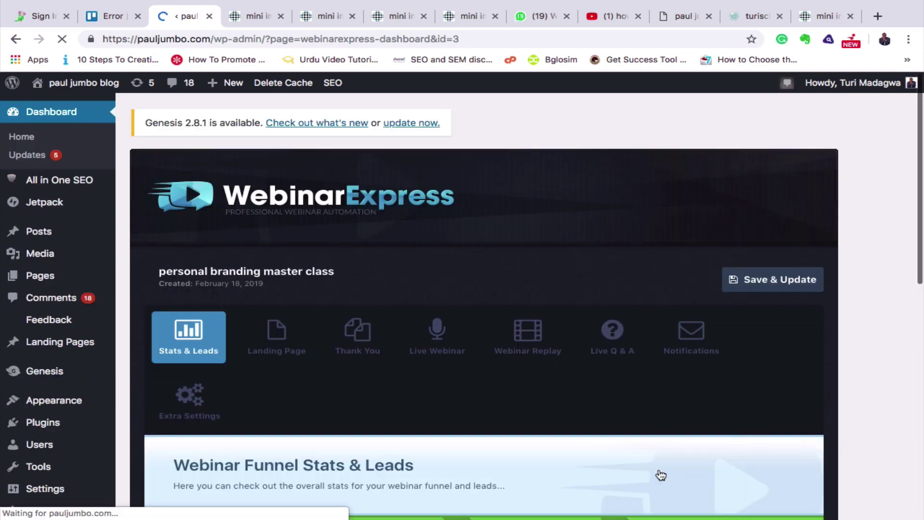
Scroll through the Stats & Leads panel showing zero leads, Countdown mode and the live URL.
{"action": "scroll", "coordinate": [547, 467], "scroll_direction": "down", "scroll_amount": 6}
{"action": "scroll", "coordinate": [546, 466], "scroll_direction": "up", "scroll_amount": 1}
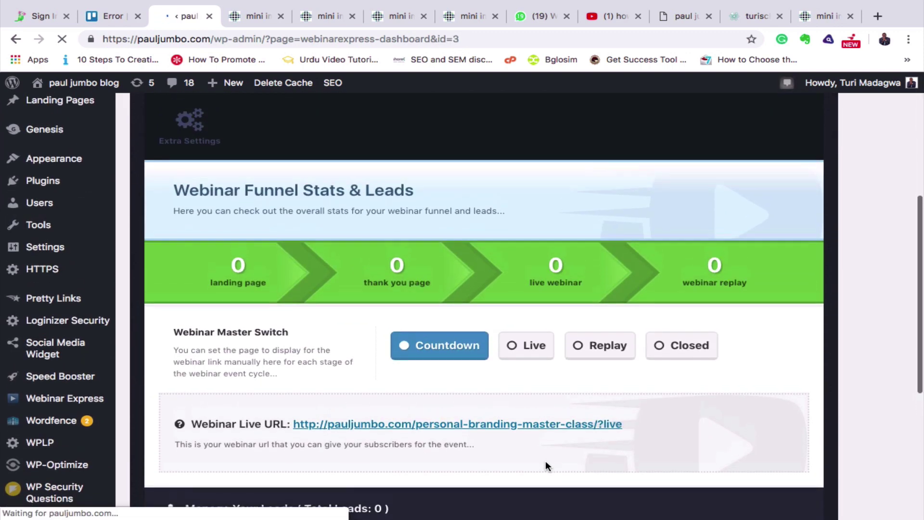
{"action": "scroll", "coordinate": [545, 460], "scroll_direction": "up", "scroll_amount": 1}
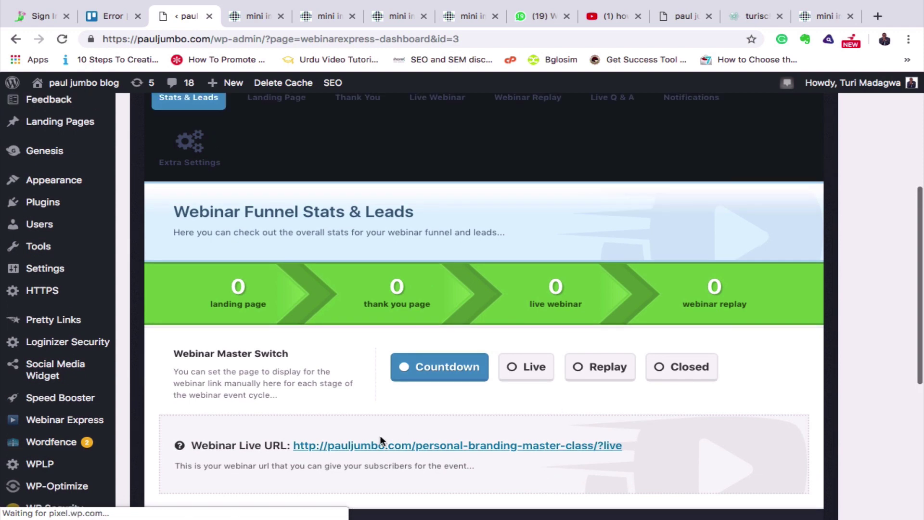
{"action": "scroll", "coordinate": [467, 372], "scroll_direction": "up", "scroll_amount": 2}
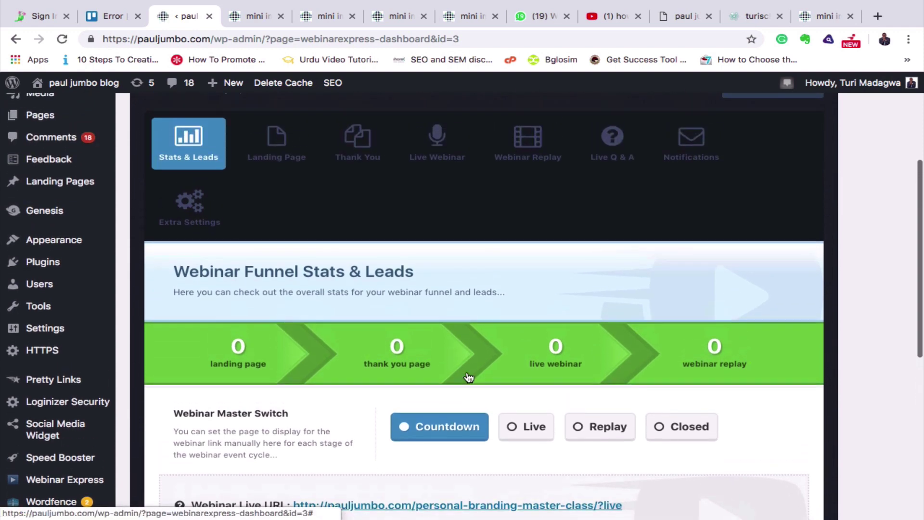
{"action": "scroll", "coordinate": [466, 375], "scroll_direction": "up", "scroll_amount": 1}
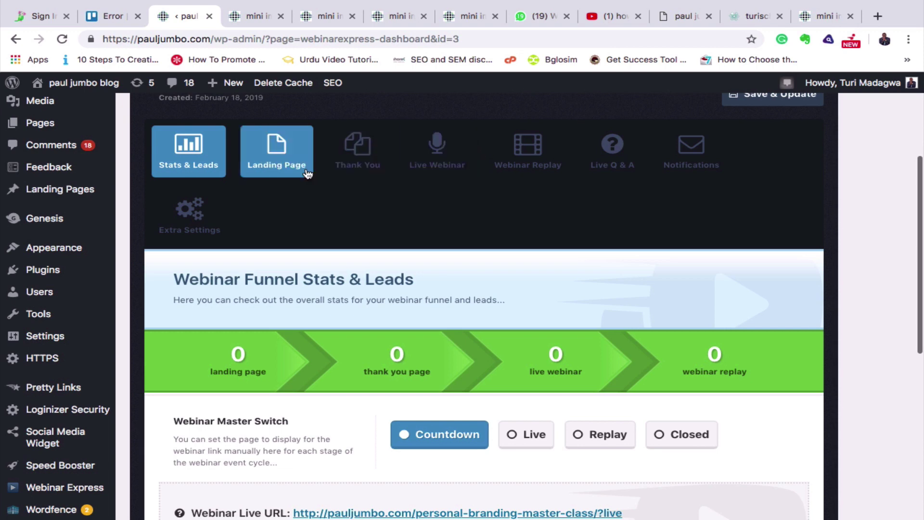
Go to the Landing Page settings and briefly expand then collapse the background style section.
{"action": "left_click", "coordinate": [284, 161]}
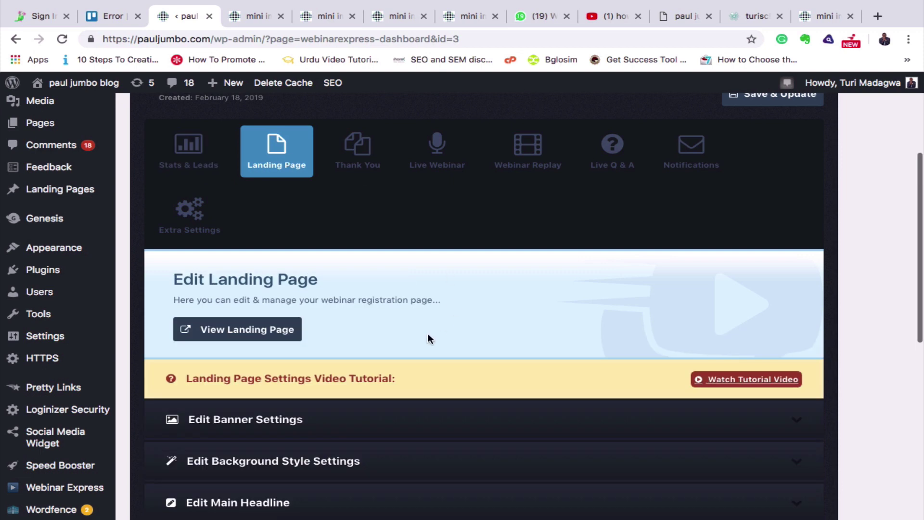
{"action": "scroll", "coordinate": [427, 333], "scroll_direction": "down", "scroll_amount": 2}
{"action": "scroll", "coordinate": [429, 336], "scroll_direction": "down", "scroll_amount": 1}
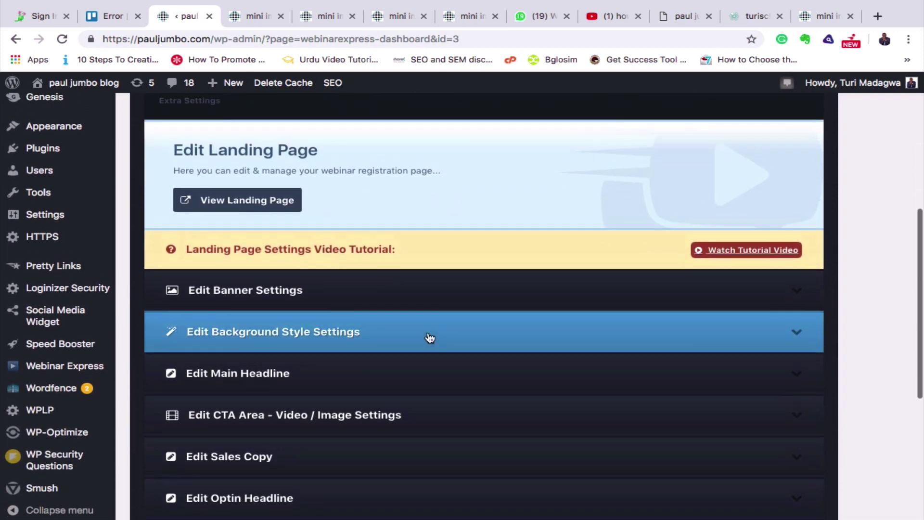
{"action": "scroll", "coordinate": [430, 337], "scroll_direction": "down", "scroll_amount": 4}
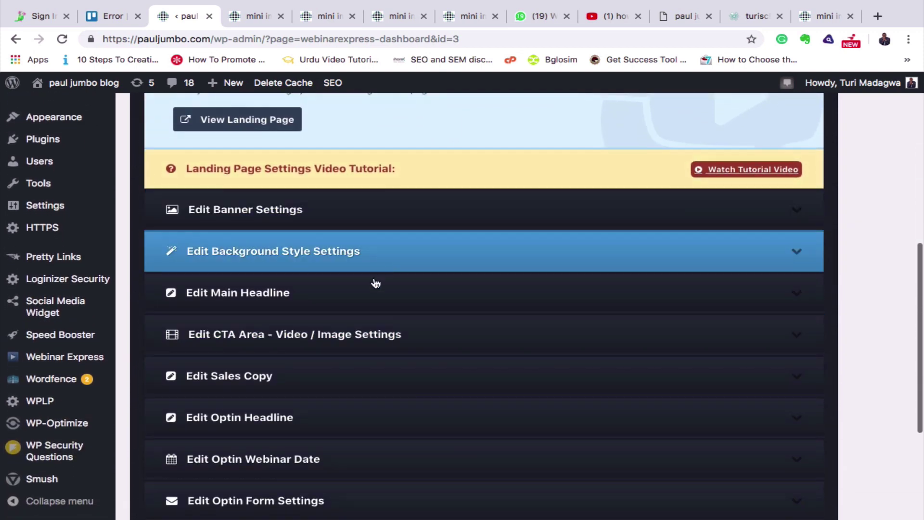
{"action": "left_click", "coordinate": [728, 256]}
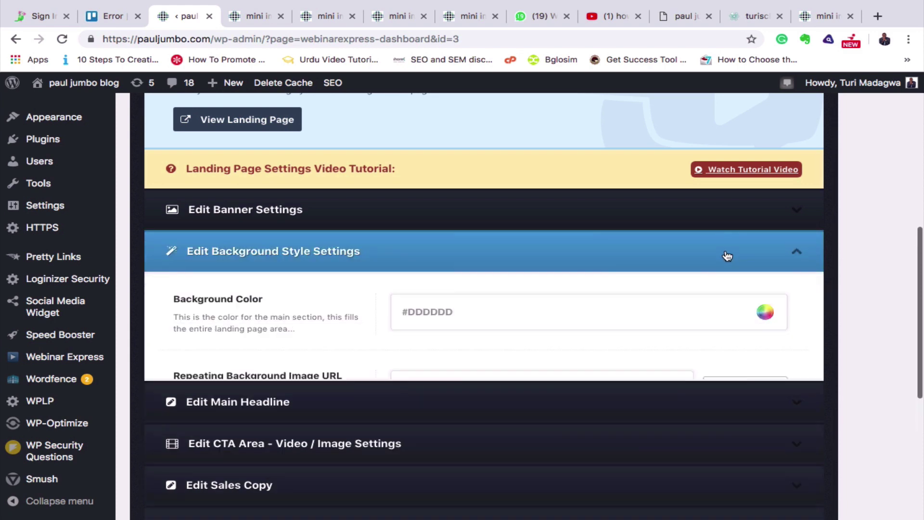
{"action": "left_click", "coordinate": [799, 252]}
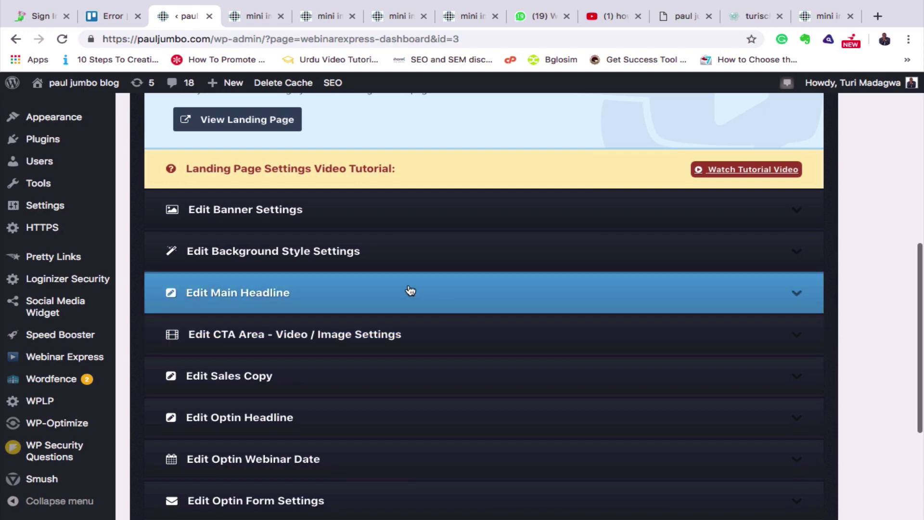
Expand Edit CTA Area - Video / Image Settings with Show Video and focus the Video Embed Code box.
{"action": "left_click", "coordinate": [400, 337]}
{"action": "scroll", "coordinate": [456, 430], "scroll_direction": "down", "scroll_amount": 3}
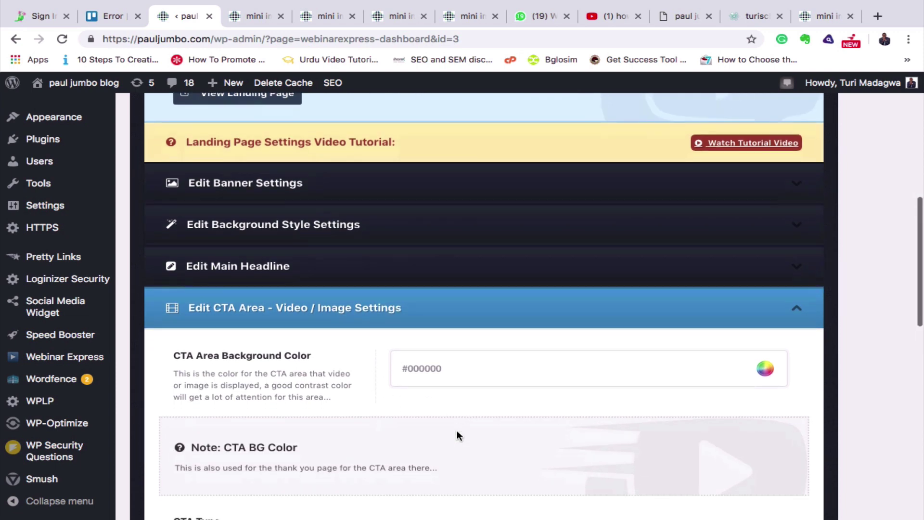
{"action": "scroll", "coordinate": [457, 429], "scroll_direction": "down", "scroll_amount": 5}
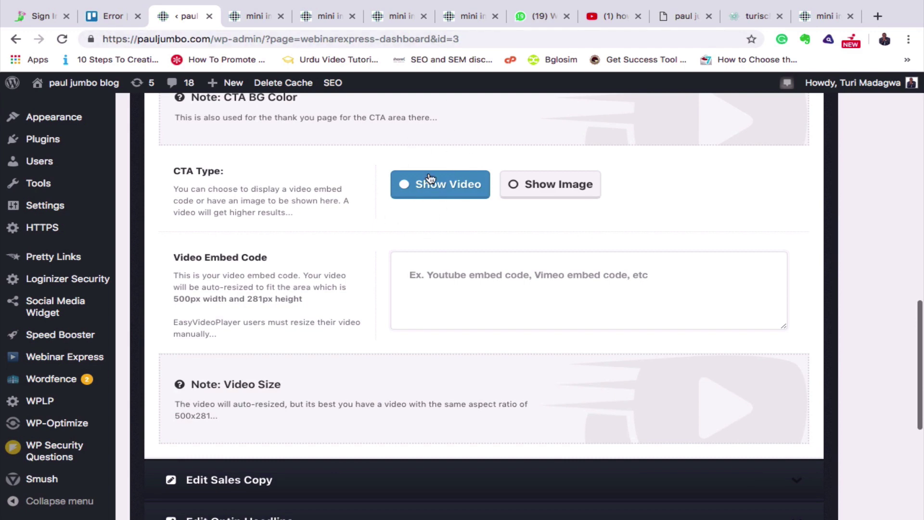
{"action": "left_click", "coordinate": [481, 285]}
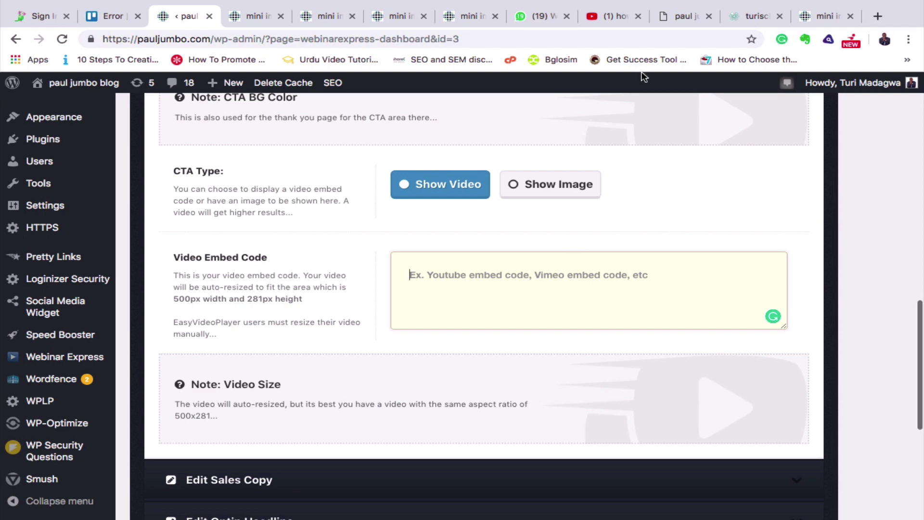
{"action": "left_click", "coordinate": [615, 15]}
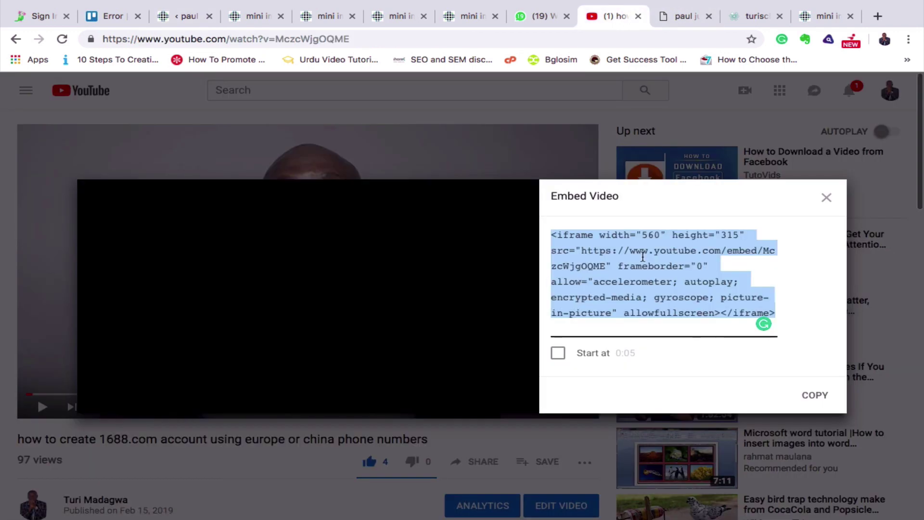
Copy the livestreaming prerecorded video's iframe embed code from YouTube and return to WordPress.
{"action": "left_click", "coordinate": [826, 197]}
{"action": "left_click", "coordinate": [15, 38]}
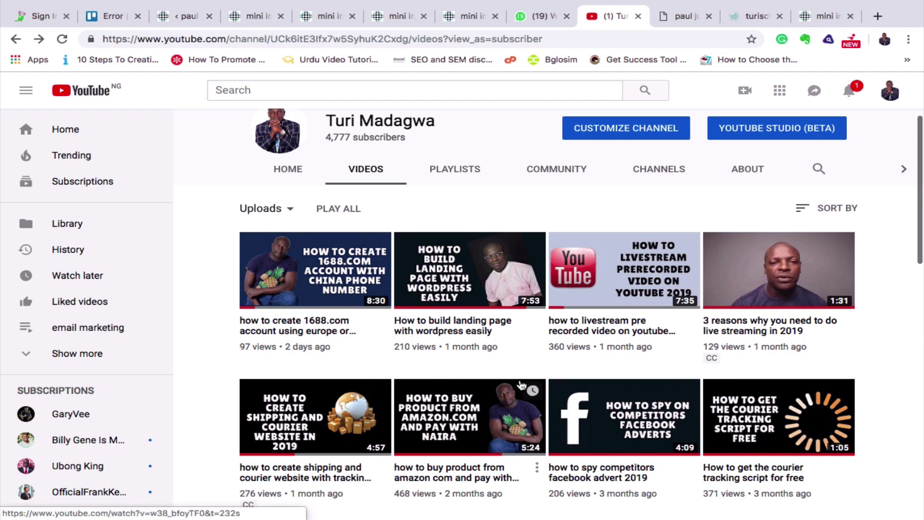
{"action": "left_click", "coordinate": [636, 299]}
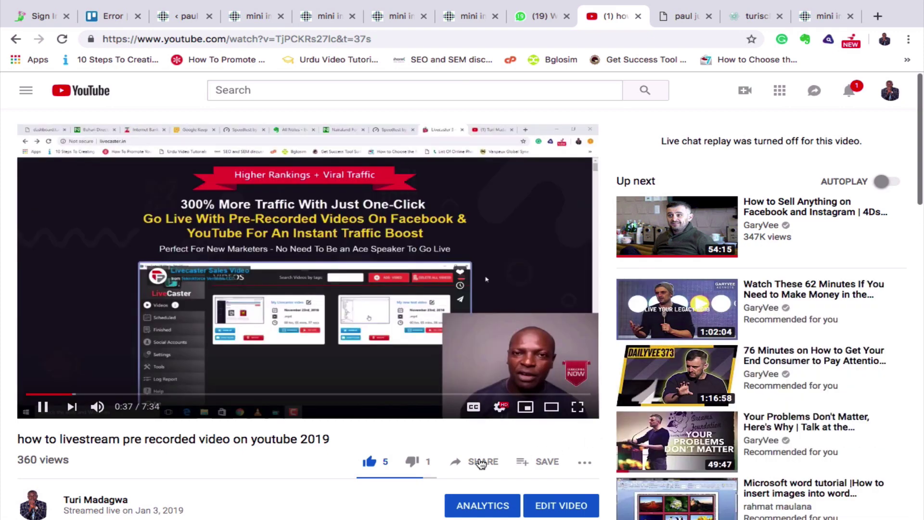
{"action": "left_click", "coordinate": [480, 462]}
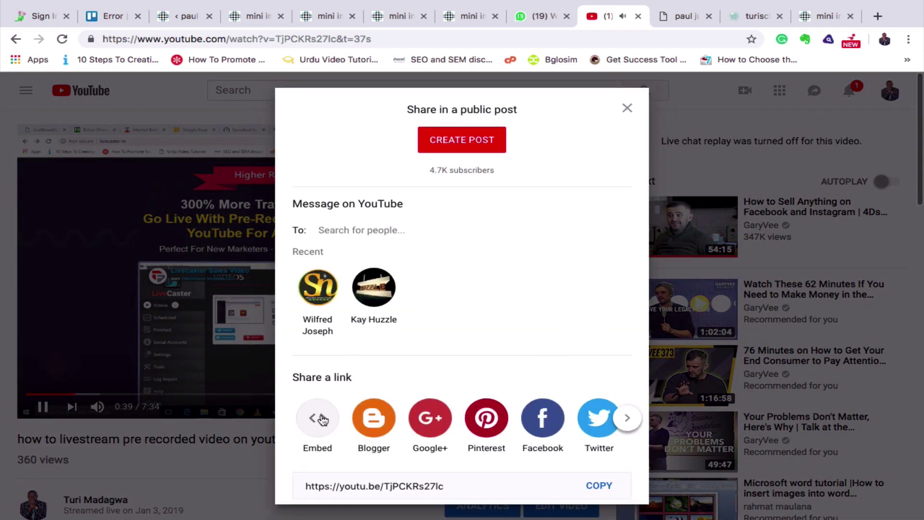
{"action": "left_click", "coordinate": [318, 418]}
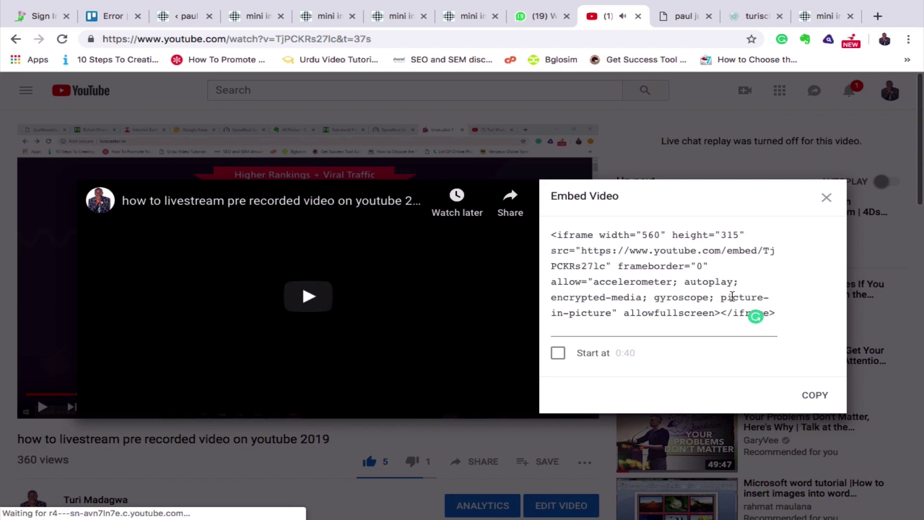
{"action": "left_click", "coordinate": [813, 397]}
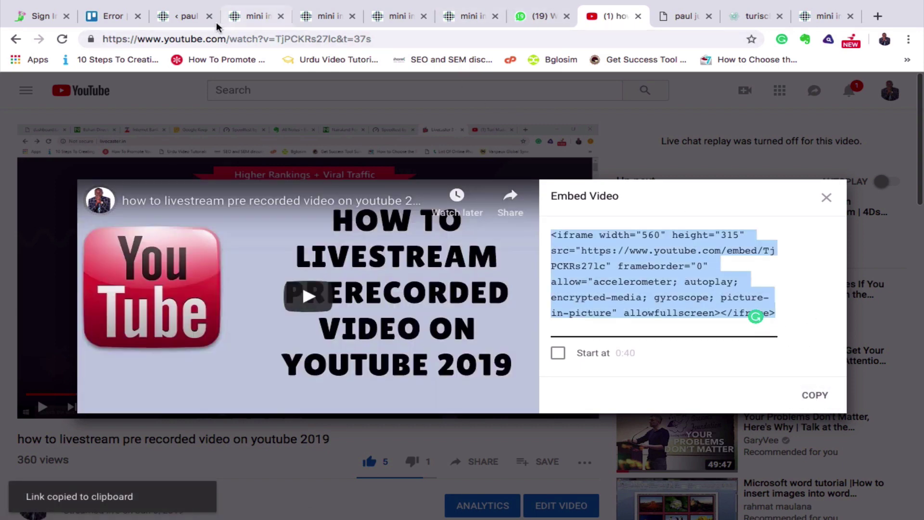
{"action": "left_click", "coordinate": [181, 17]}
Paste the YouTube iframe code into Video Embed Code and Save & Update.
{"action": "left_click", "coordinate": [448, 279]}
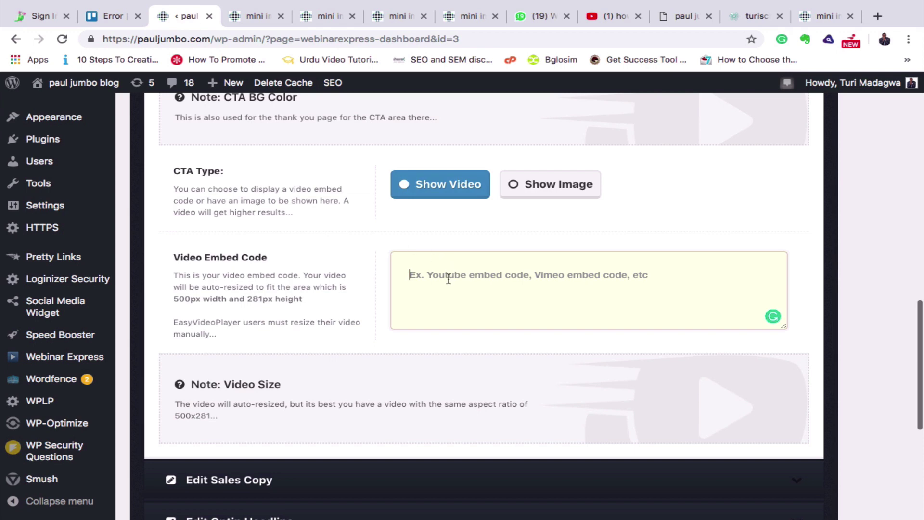
{"action": "key", "text": "super+v"}
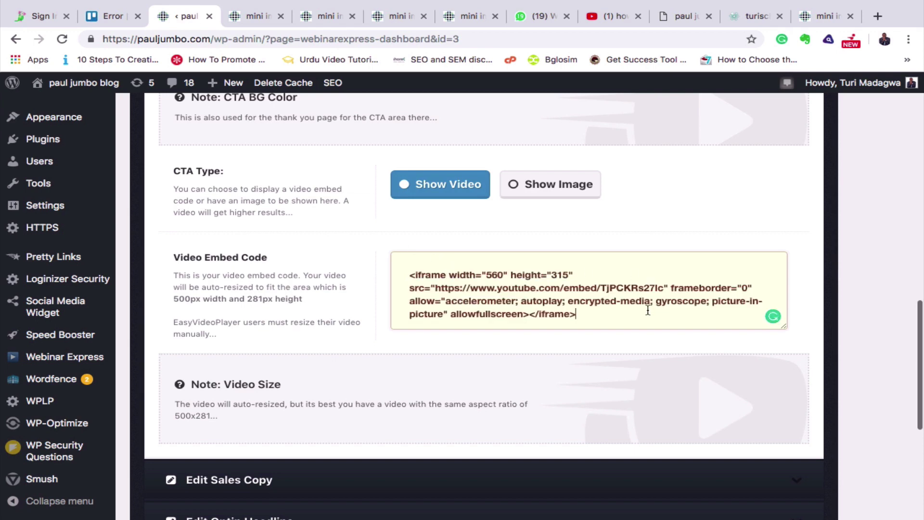
{"action": "scroll", "coordinate": [648, 310], "scroll_direction": "down", "scroll_amount": 1}
{"action": "scroll", "coordinate": [647, 310], "scroll_direction": "left", "scroll_amount": 5}
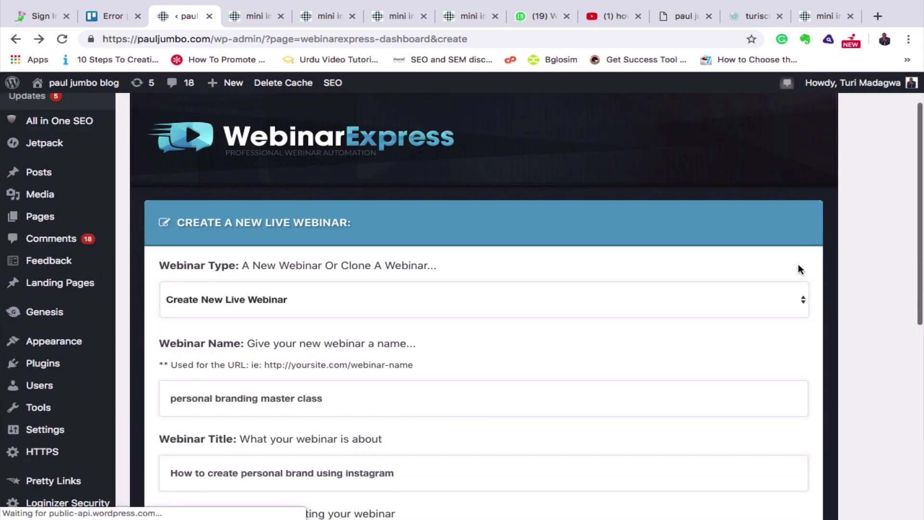
{"action": "scroll", "coordinate": [798, 264], "scroll_direction": "down", "scroll_amount": 5}
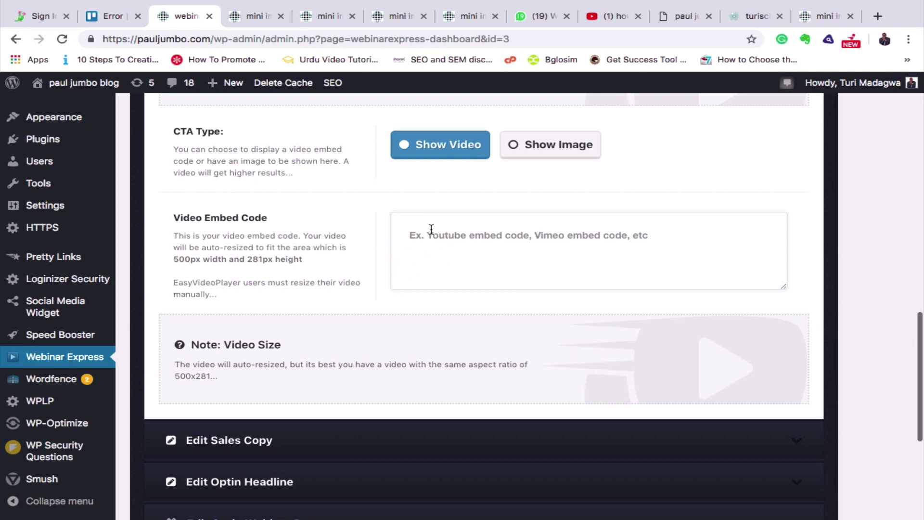
{"action": "left_click", "coordinate": [412, 239]}
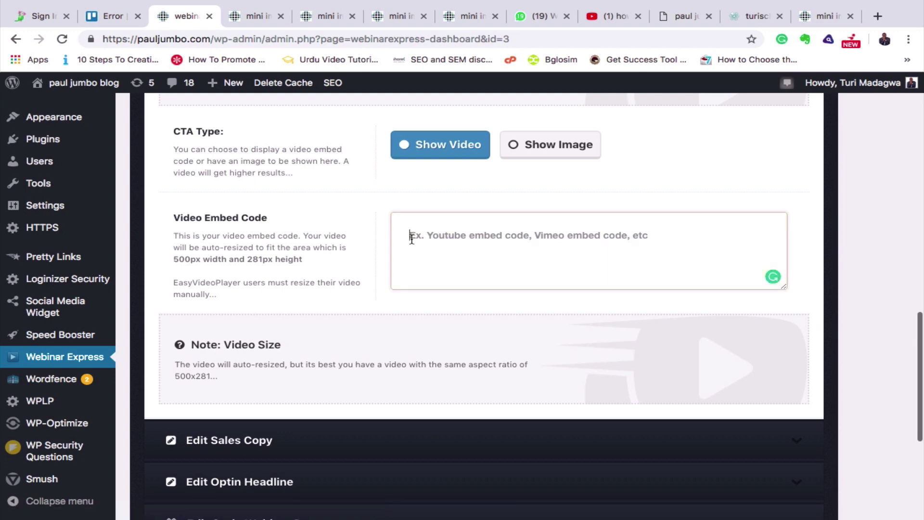
{"action": "key", "text": "super+v"}
{"action": "scroll", "coordinate": [507, 339], "scroll_direction": "down", "scroll_amount": 4}
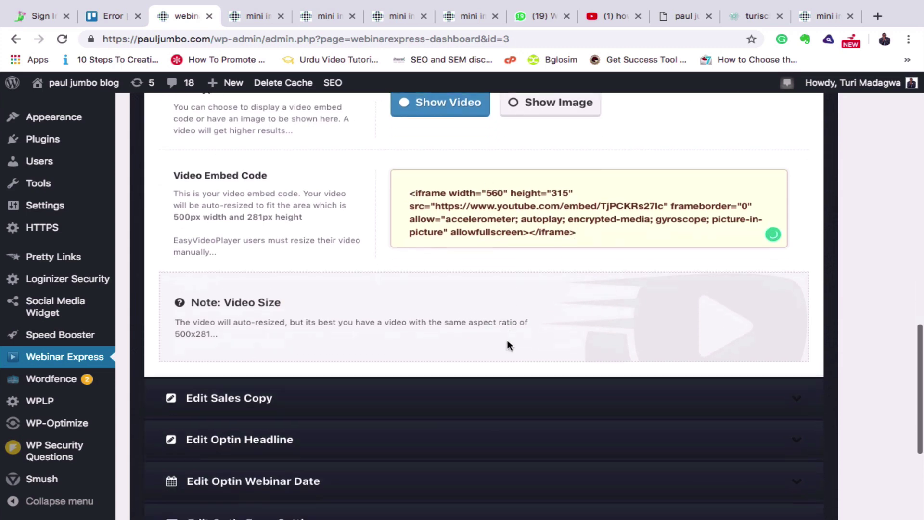
{"action": "scroll", "coordinate": [508, 344], "scroll_direction": "down", "scroll_amount": 2}
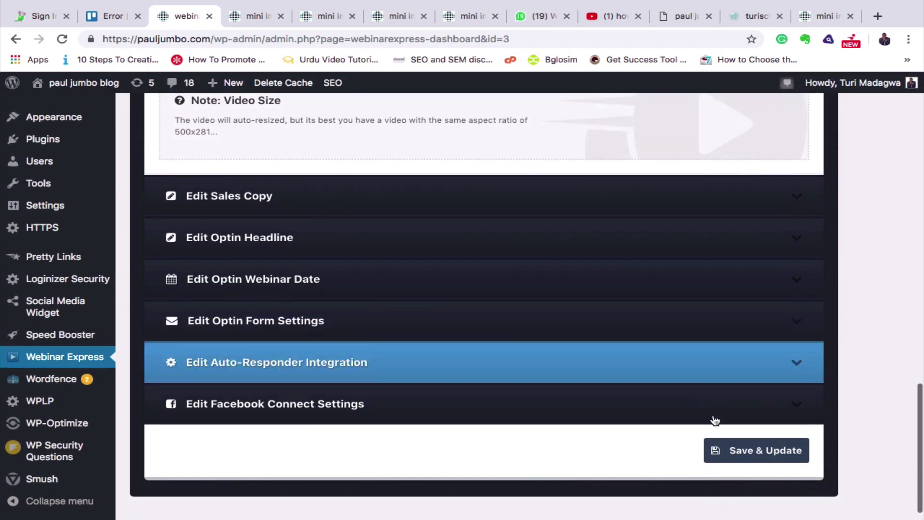
{"action": "left_click", "coordinate": [765, 457]}
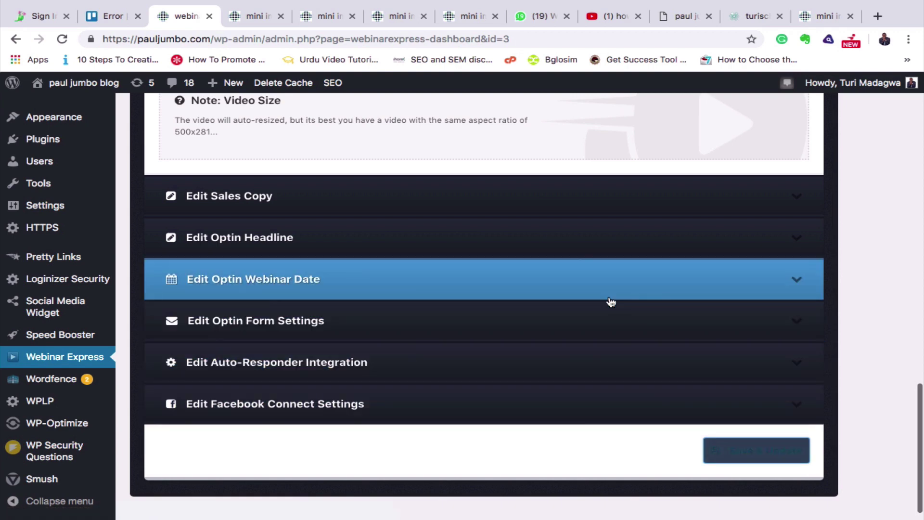
Scroll back up to the Main Headline section of the landing page settings.
{"action": "scroll", "coordinate": [610, 304], "scroll_direction": "up", "scroll_amount": 3}
{"action": "scroll", "coordinate": [611, 302], "scroll_direction": "up", "scroll_amount": 8}
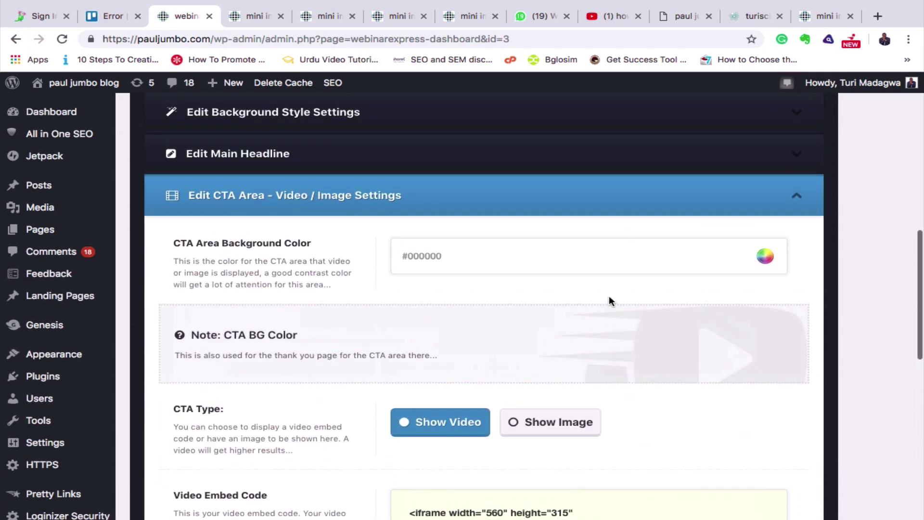
{"action": "double_click", "coordinate": [274, 155]}
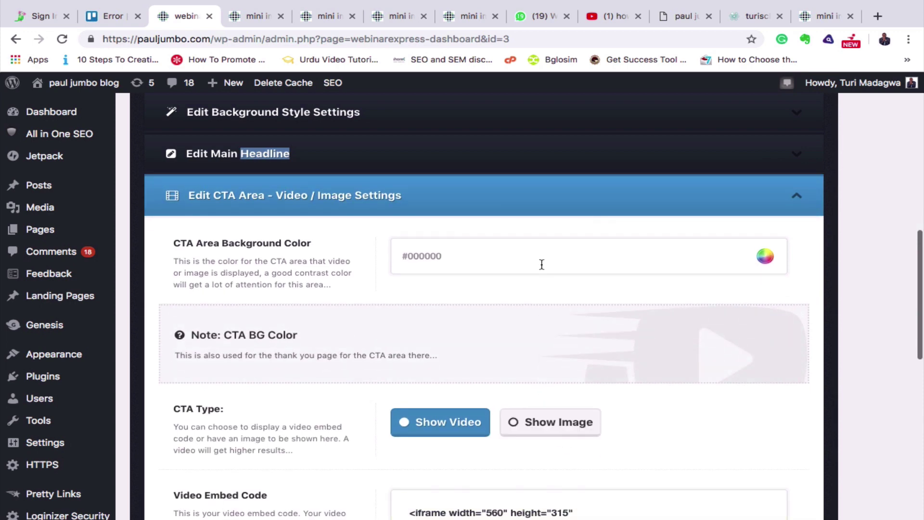
{"action": "scroll", "coordinate": [585, 371], "scroll_direction": "down", "scroll_amount": 8}
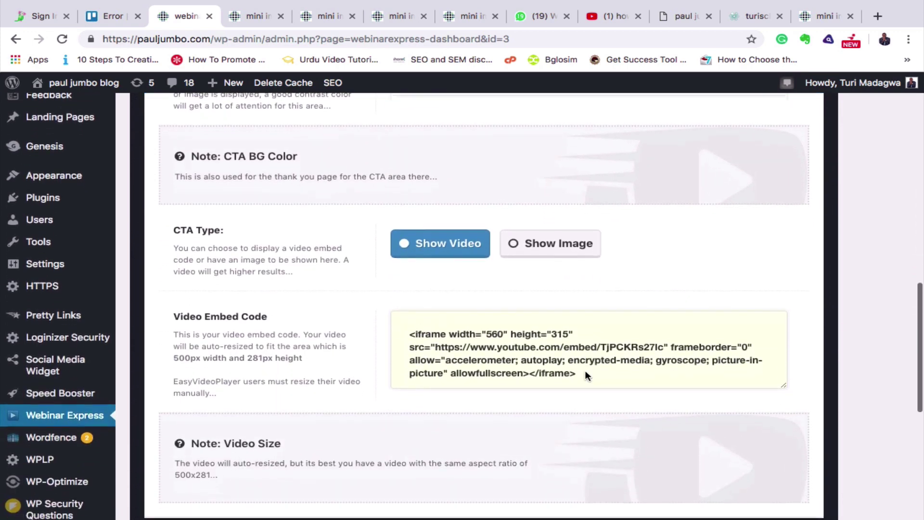
{"action": "scroll", "coordinate": [586, 371], "scroll_direction": "up", "scroll_amount": 8}
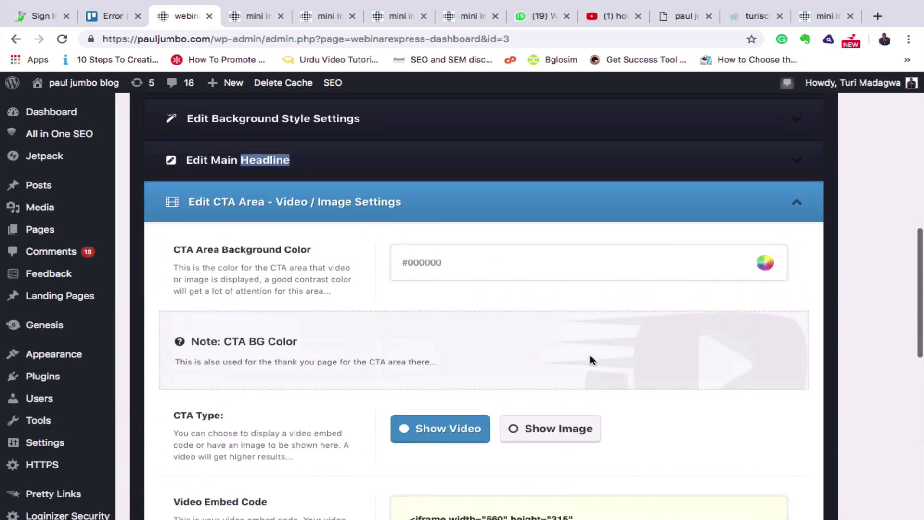
Expand Edit Main Headline and replace the intro line's last word with 'Online School'.
{"action": "left_click", "coordinate": [798, 205]}
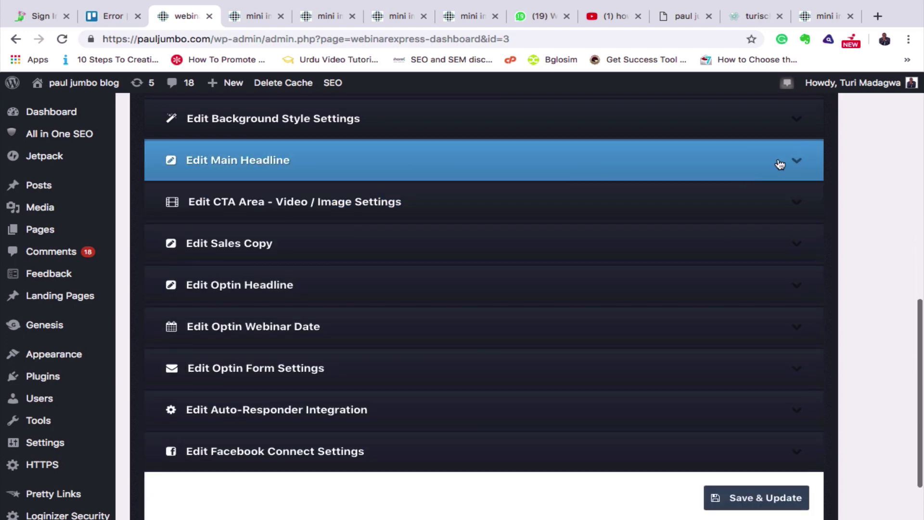
{"action": "left_click", "coordinate": [799, 163]}
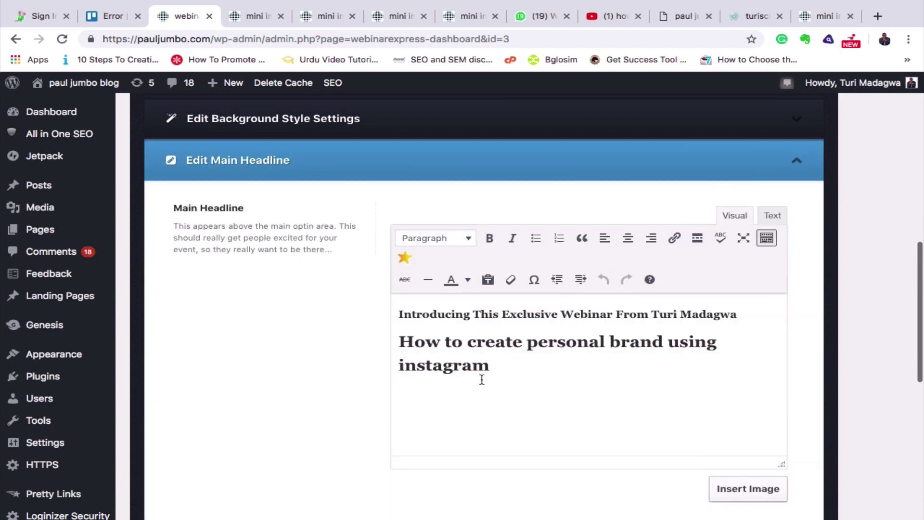
{"action": "scroll", "coordinate": [502, 369], "scroll_direction": "up", "scroll_amount": 1}
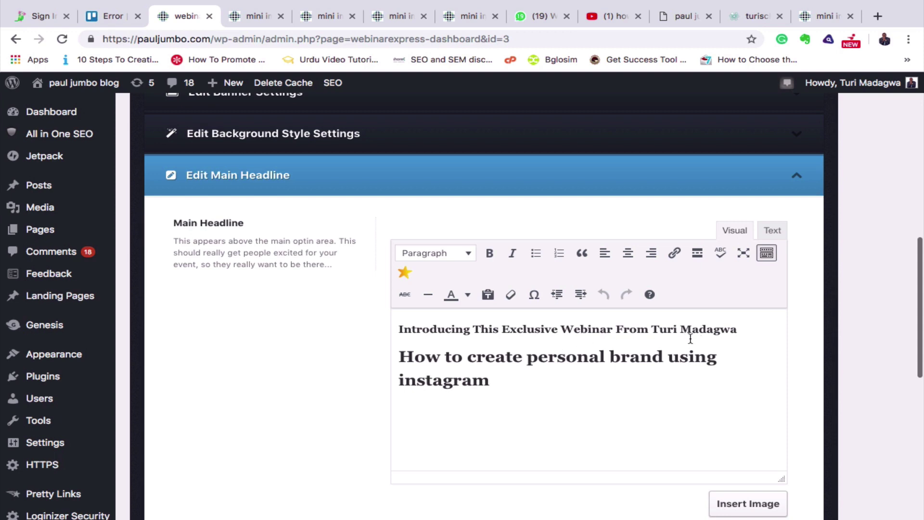
{"action": "left_click_drag", "start_coordinate": [735, 328], "coordinate": [680, 328]}
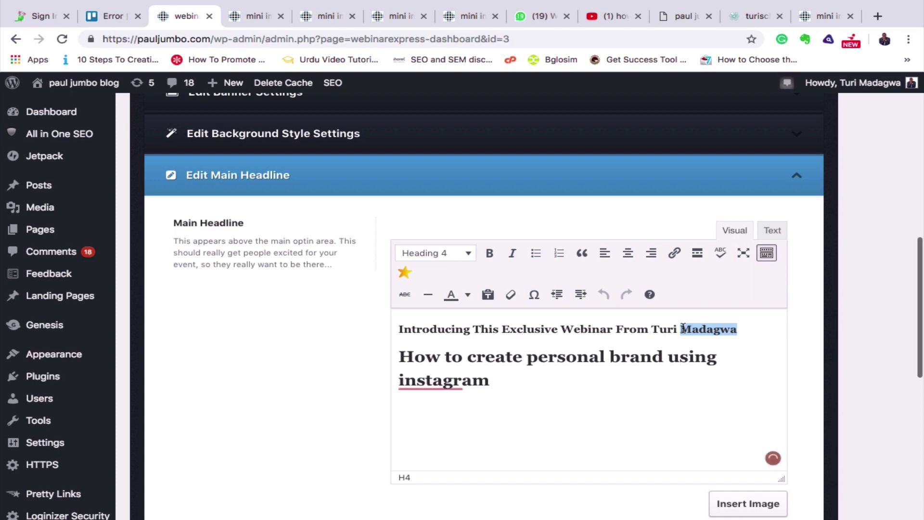
{"action": "type", "text": "Onli"}
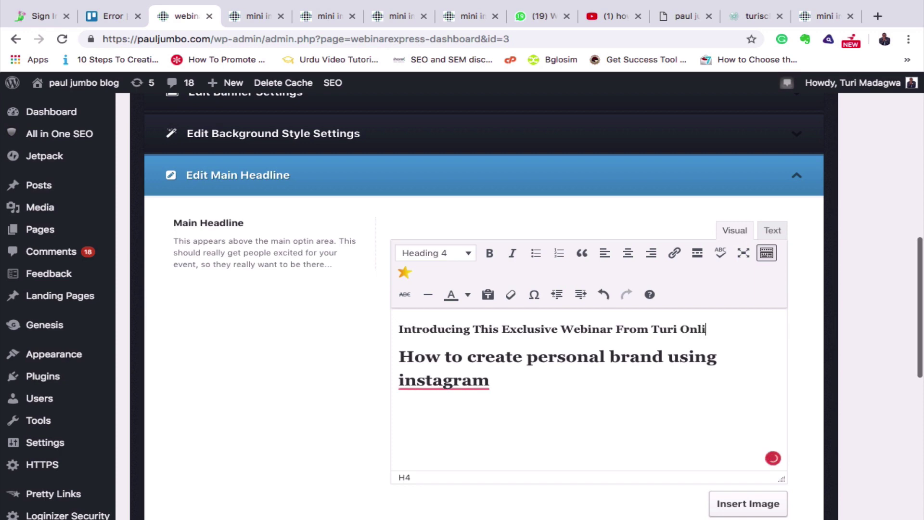
{"action": "type", "text": "ne School"}
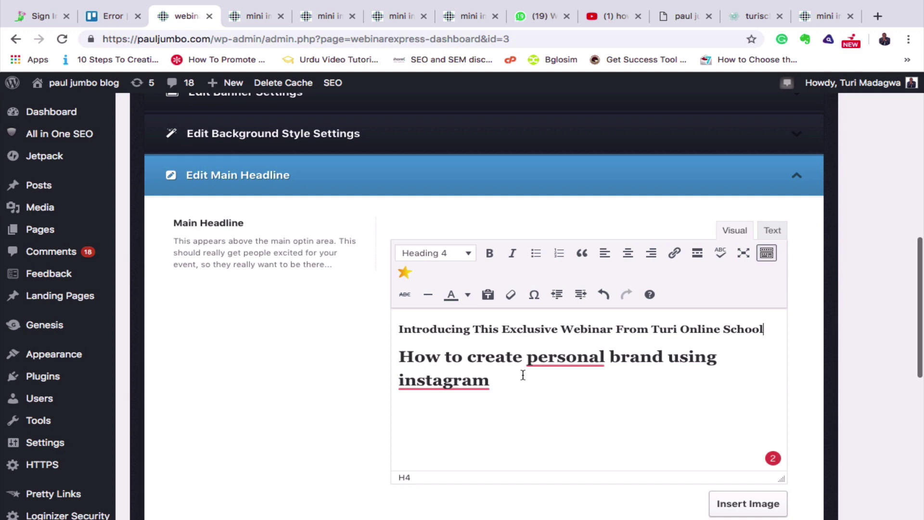
Correct the headline to 'How to create a personal brand using Instagram'.
{"action": "mouse_move", "coordinate": [584, 362]}
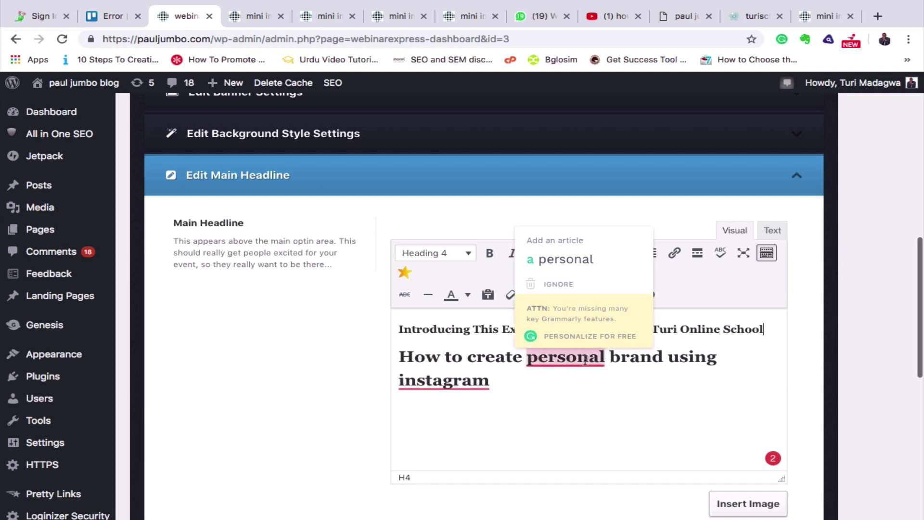
{"action": "left_click", "coordinate": [558, 266]}
{"action": "mouse_move", "coordinate": [440, 386]}
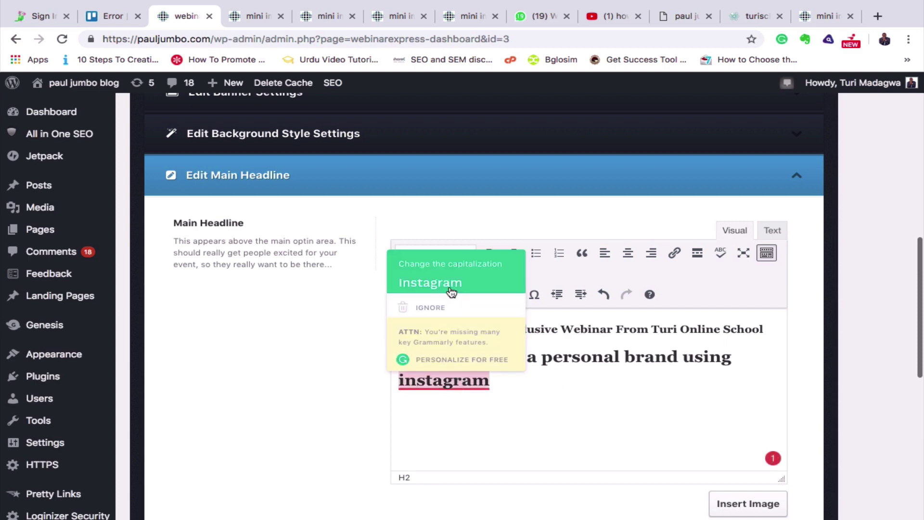
{"action": "left_click", "coordinate": [452, 290]}
{"action": "scroll", "coordinate": [598, 413], "scroll_direction": "down", "scroll_amount": 5}
{"action": "scroll", "coordinate": [599, 415], "scroll_direction": "up", "scroll_amount": 7}
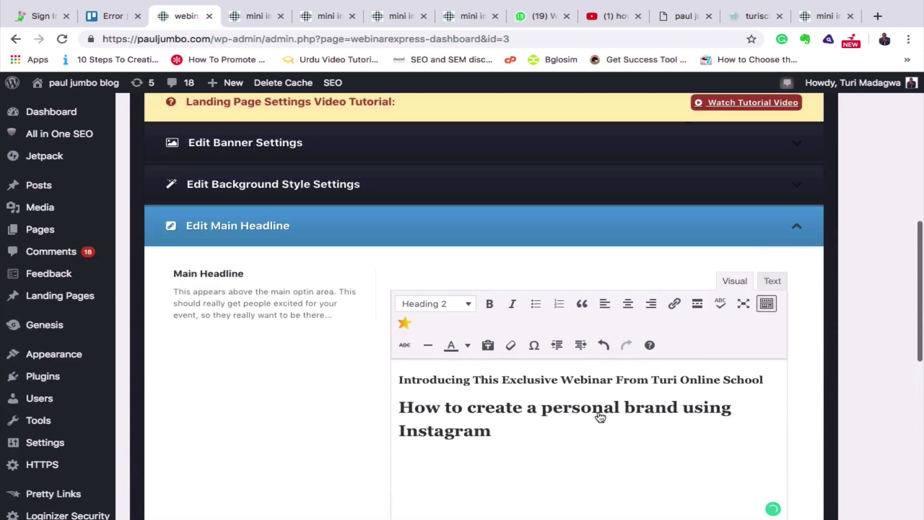
{"action": "scroll", "coordinate": [599, 416], "scroll_direction": "up", "scroll_amount": 5}
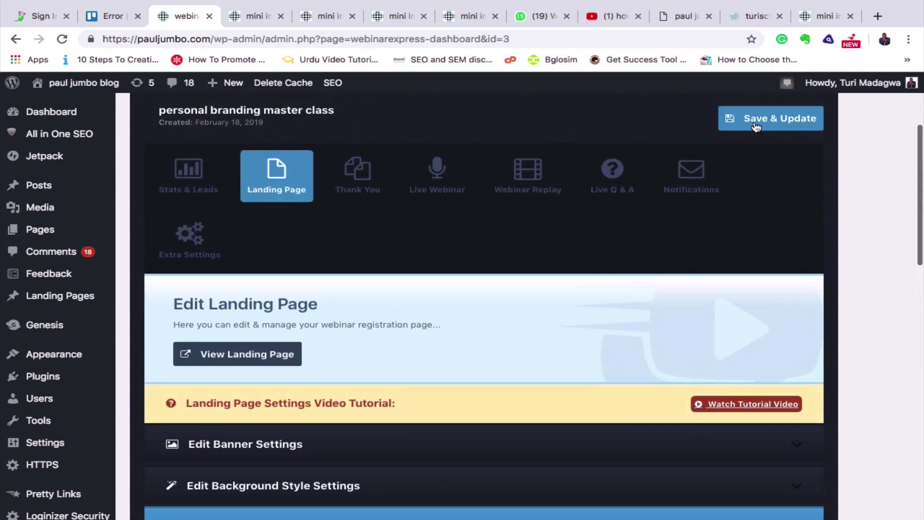
Save the headline changes, check the published landing page with its video, and return to admin.
{"action": "left_click", "coordinate": [756, 120]}
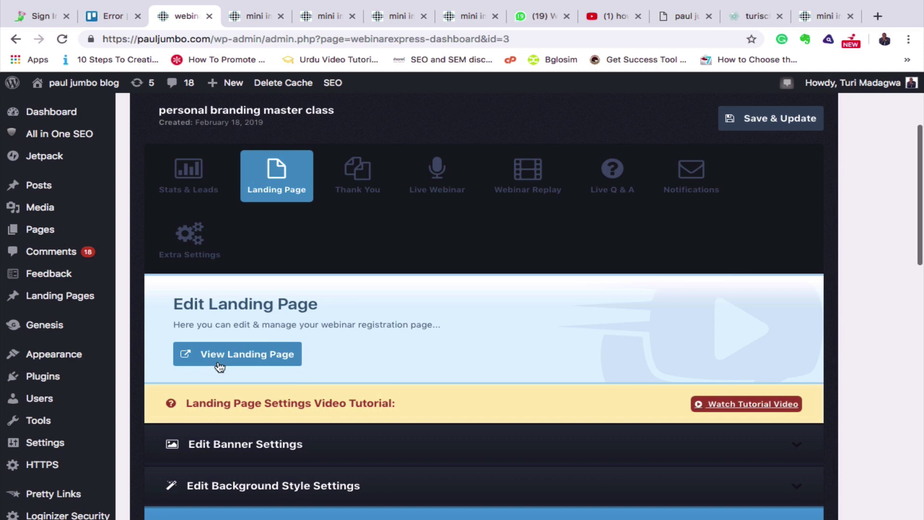
{"action": "left_click", "coordinate": [245, 357]}
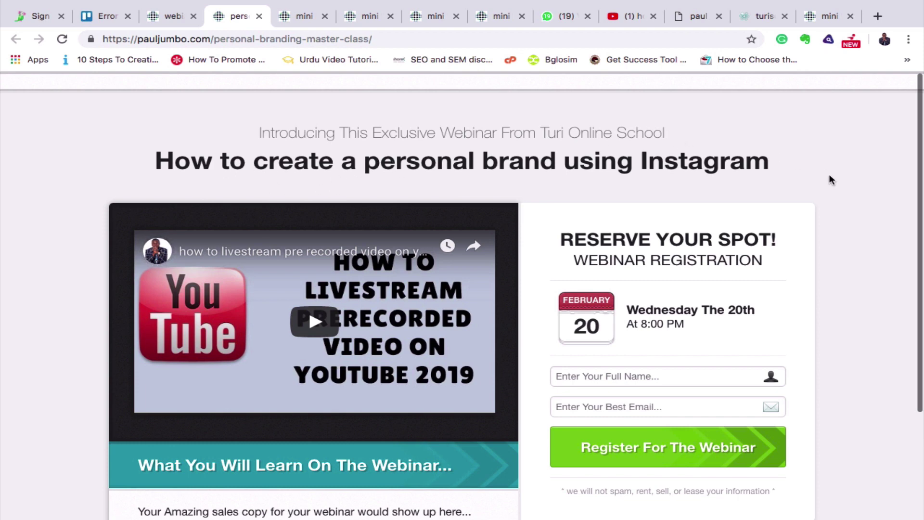
{"action": "scroll", "coordinate": [829, 176], "scroll_direction": "down", "scroll_amount": 3}
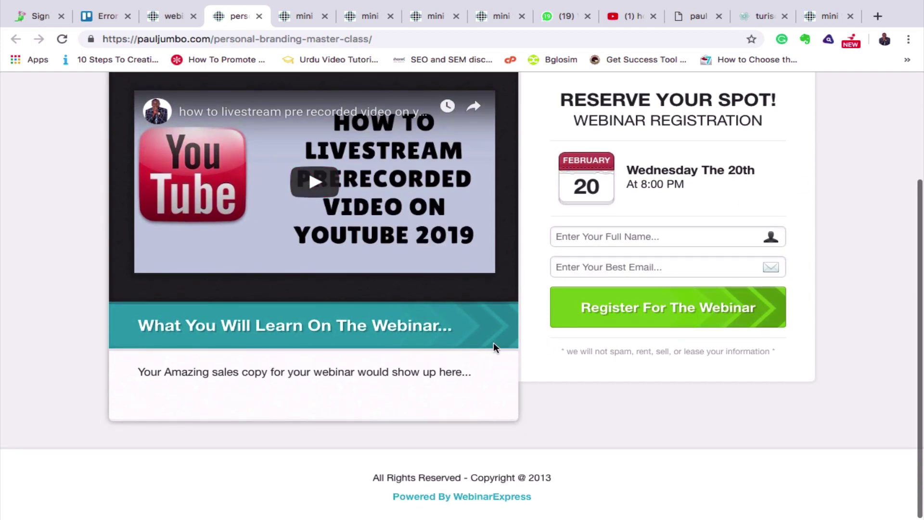
{"action": "scroll", "coordinate": [428, 183], "scroll_direction": "up", "scroll_amount": 2}
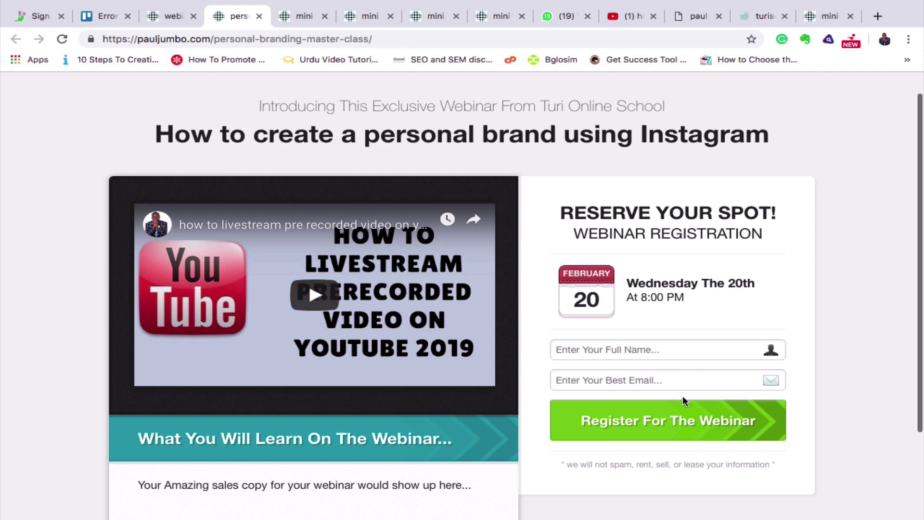
{"action": "scroll", "coordinate": [683, 398], "scroll_direction": "down", "scroll_amount": 3}
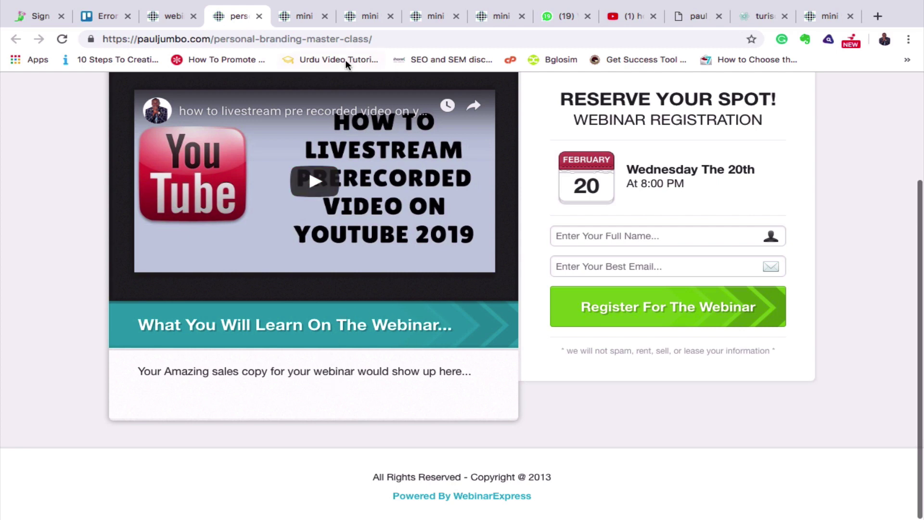
{"action": "left_click", "coordinate": [169, 17]}
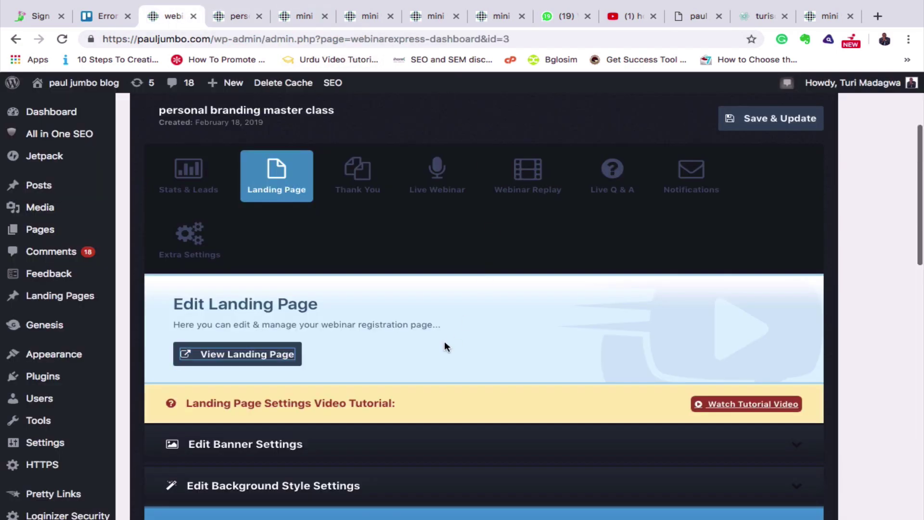
Expand Edit Sales Copy and type 'introduction to instagram' and 'how to get followers' in Main Sales Copy.
{"action": "scroll", "coordinate": [444, 340], "scroll_direction": "down", "scroll_amount": 5}
{"action": "scroll", "coordinate": [444, 345], "scroll_direction": "down", "scroll_amount": 10}
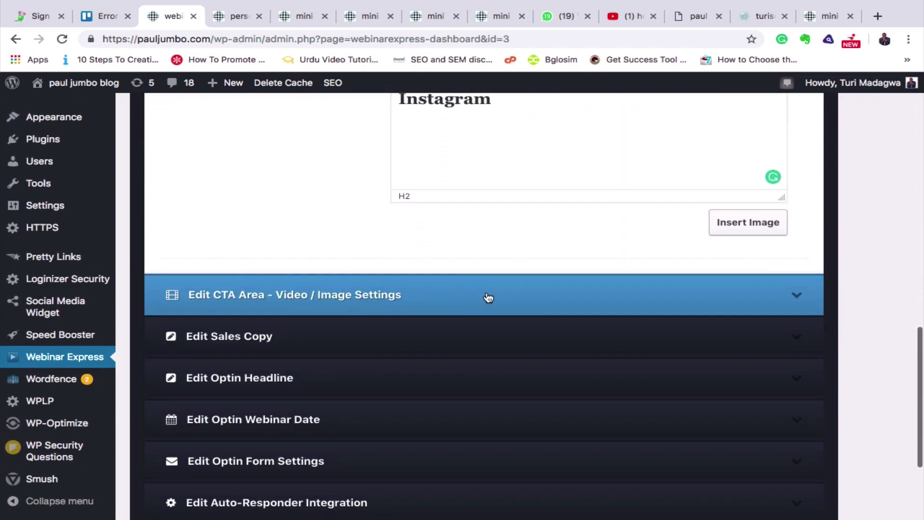
{"action": "left_click", "coordinate": [798, 338]}
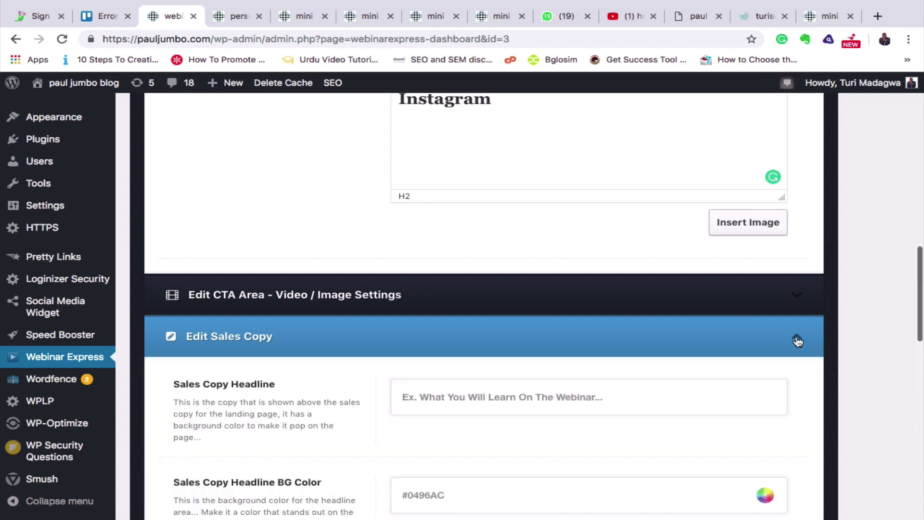
{"action": "scroll", "coordinate": [681, 409], "scroll_direction": "down", "scroll_amount": 1}
{"action": "scroll", "coordinate": [681, 409], "scroll_direction": "down", "scroll_amount": 7}
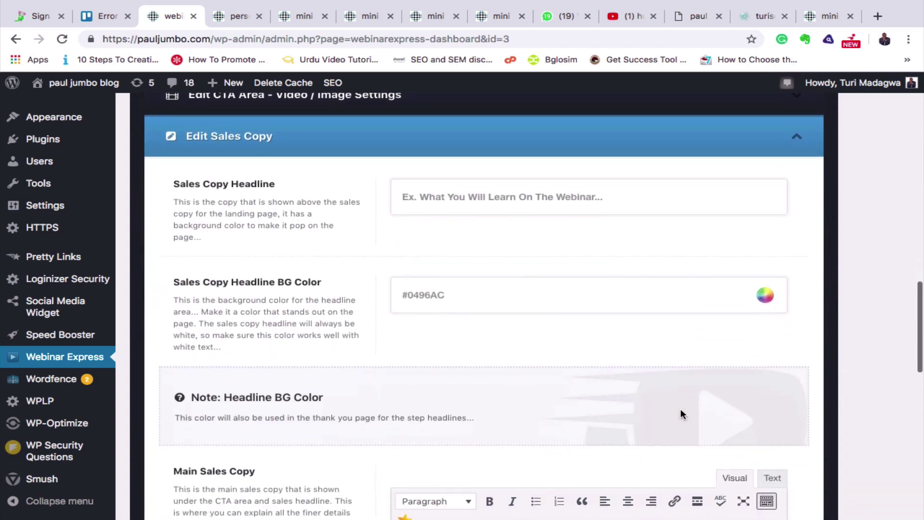
{"action": "scroll", "coordinate": [681, 410], "scroll_direction": "up", "scroll_amount": 5}
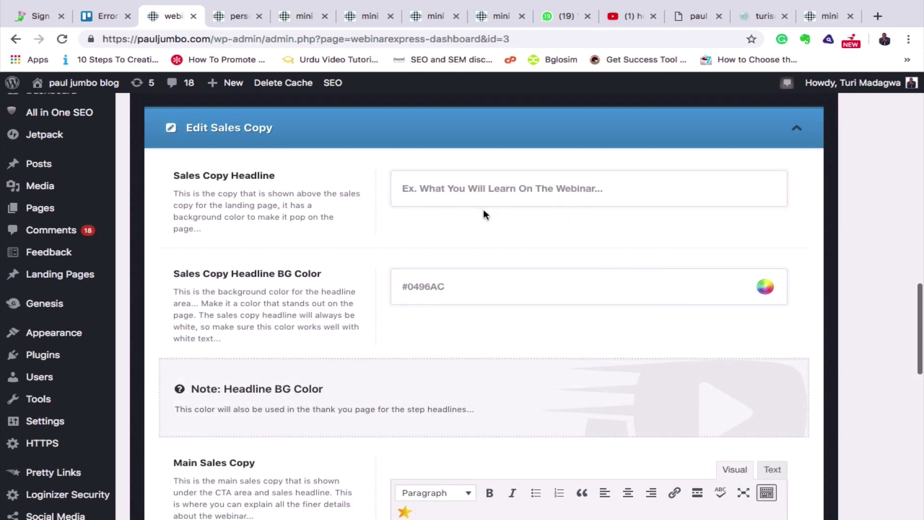
{"action": "scroll", "coordinate": [542, 354], "scroll_direction": "down", "scroll_amount": 6}
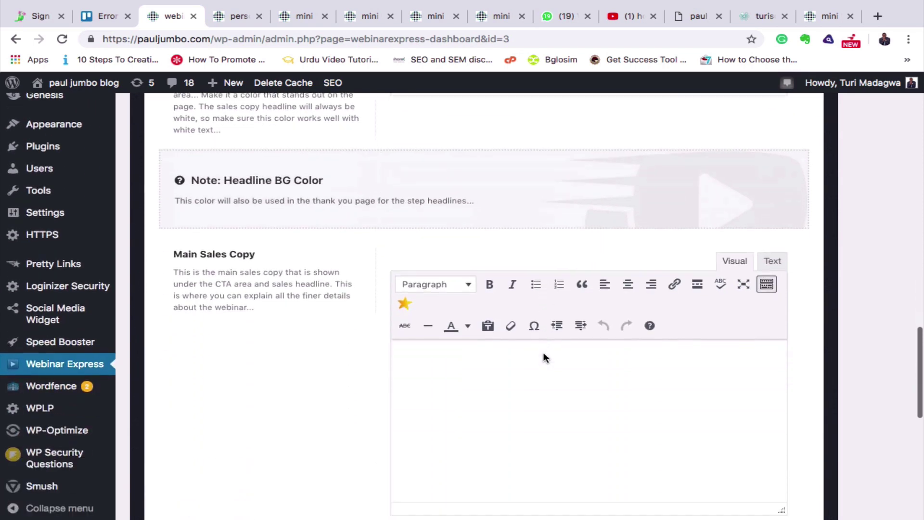
{"action": "scroll", "coordinate": [544, 354], "scroll_direction": "down", "scroll_amount": 3}
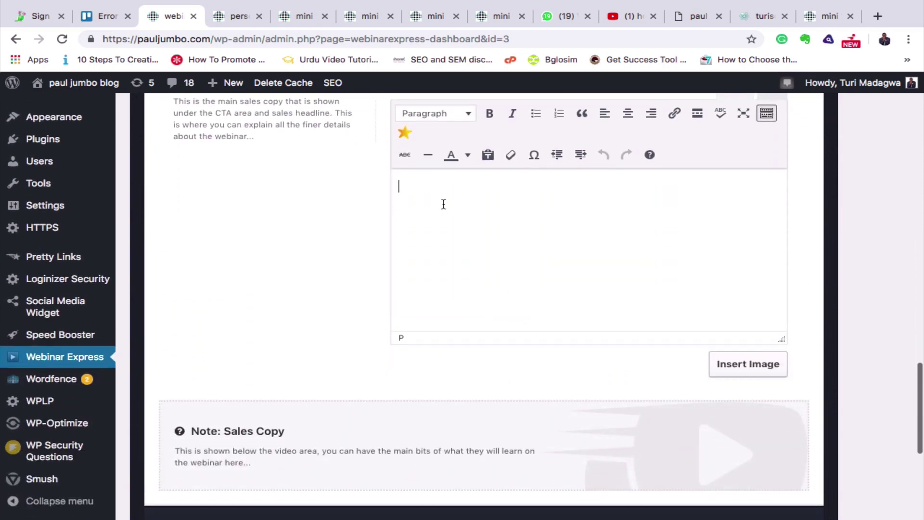
{"action": "type", "text": "introductio"}
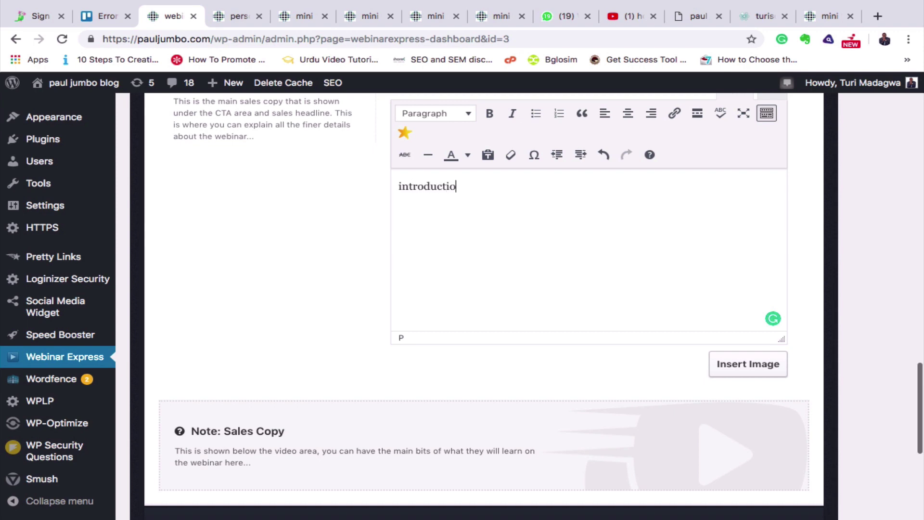
{"action": "type", "text": "n to instagram"}
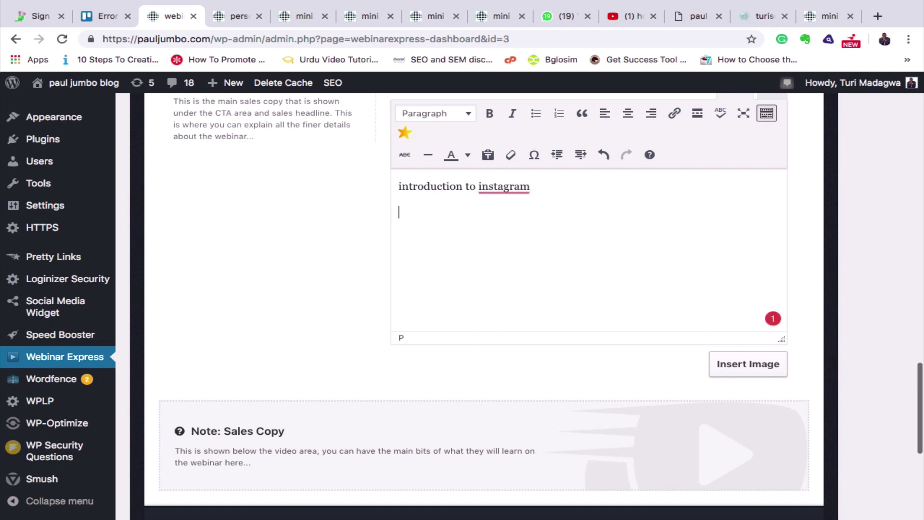
{"action": "type", "text": " how to get followers"}
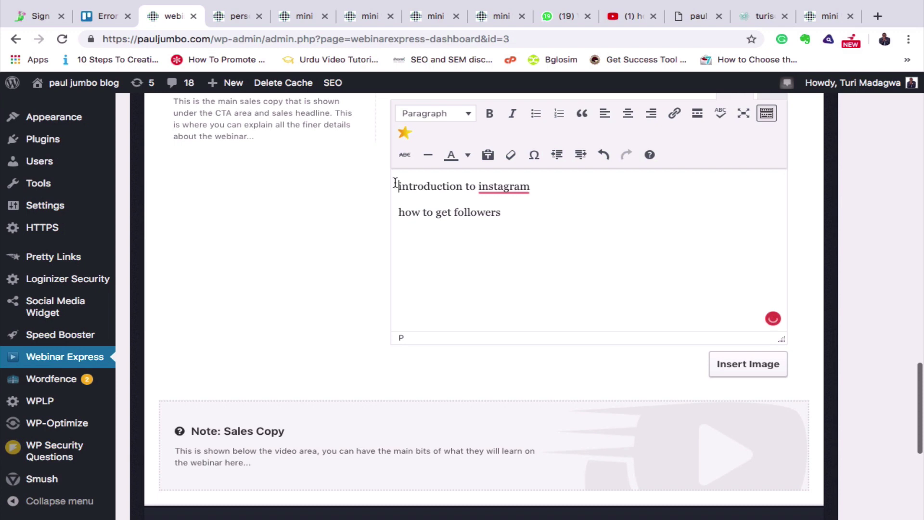
Make both sales copy lines bullets, save, and view the landing page tab.
{"action": "left_click", "coordinate": [536, 113]}
{"action": "left_click", "coordinate": [397, 215]}
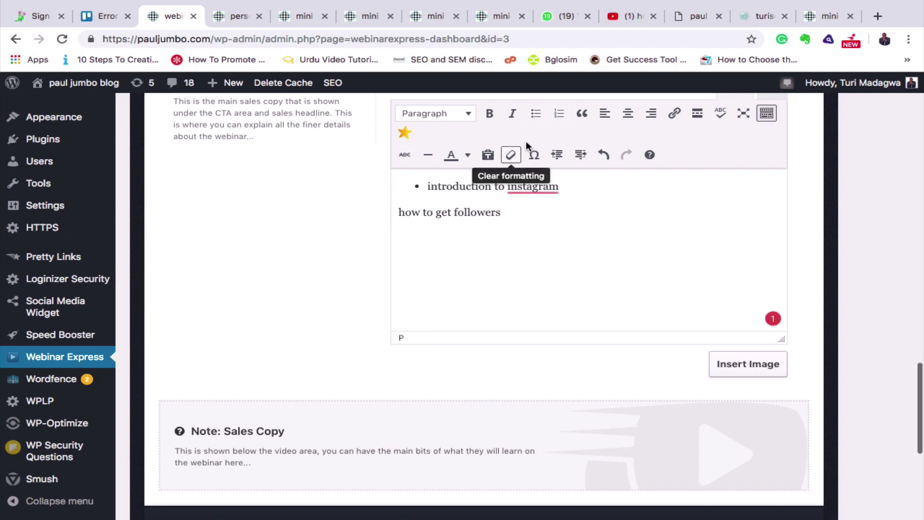
{"action": "left_click", "coordinate": [534, 115]}
{"action": "scroll", "coordinate": [878, 187], "scroll_direction": "up", "scroll_amount": 20}
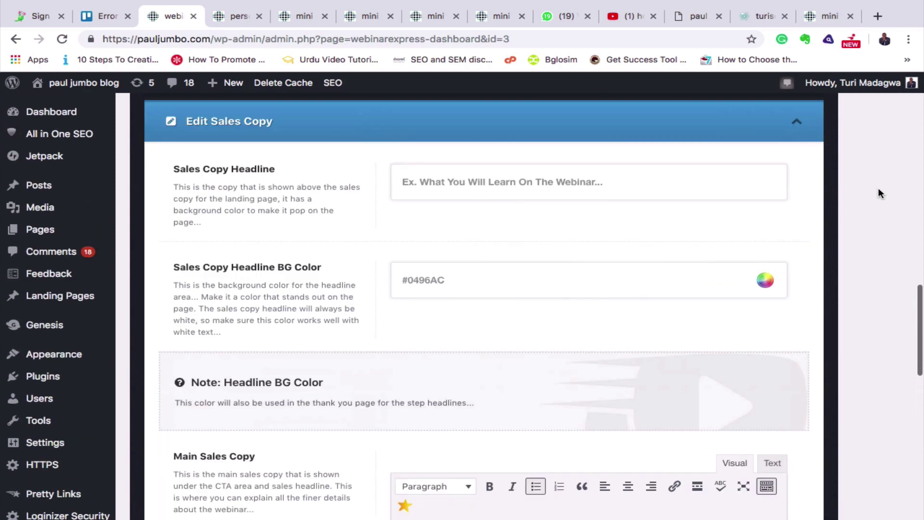
{"action": "scroll", "coordinate": [878, 188], "scroll_direction": "up", "scroll_amount": 10}
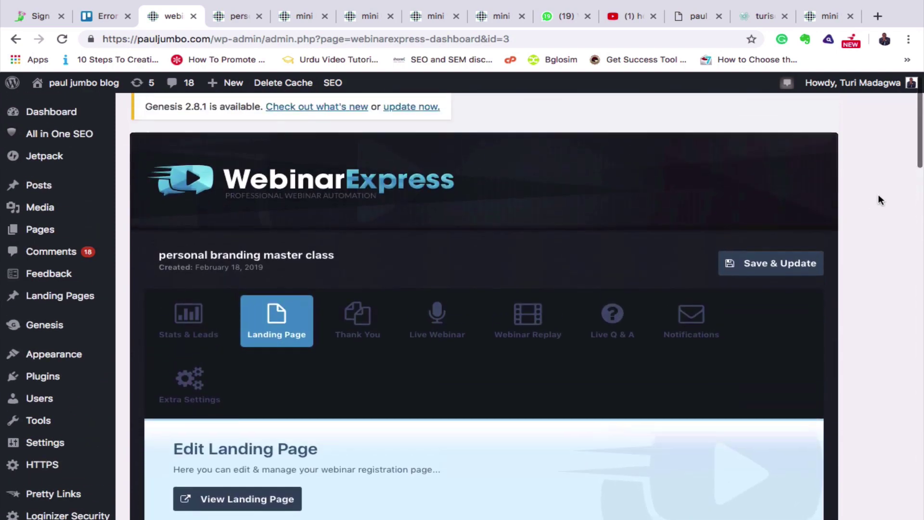
{"action": "left_click", "coordinate": [786, 288]}
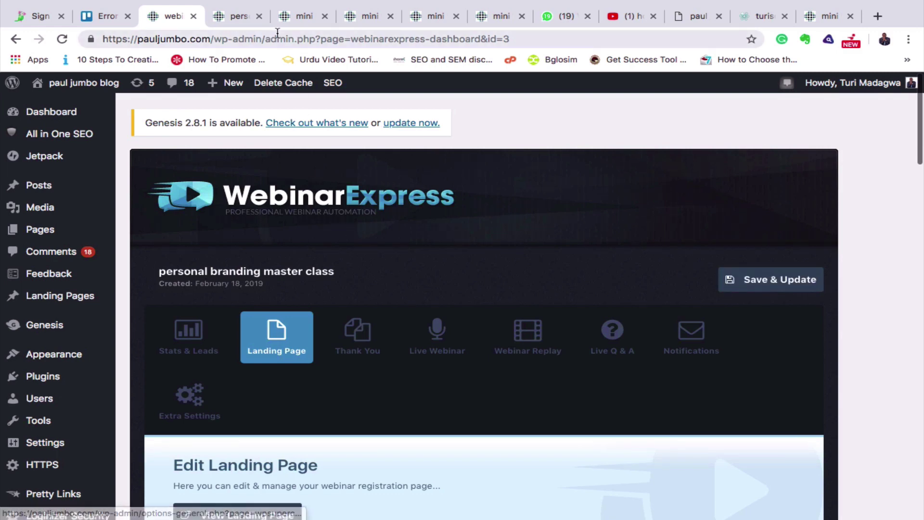
{"action": "left_click", "coordinate": [230, 17]}
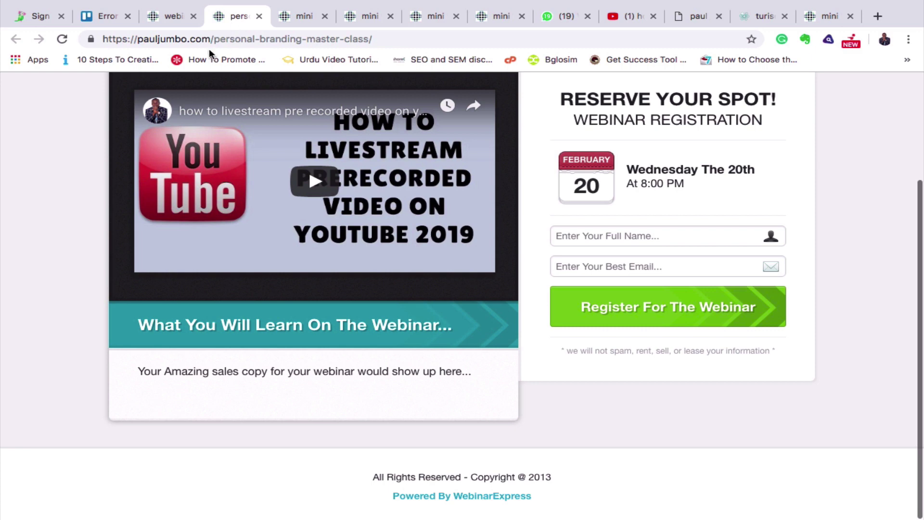
Refresh the landing page to confirm both sales-copy bullets, then return to the admin settings.
{"action": "left_click", "coordinate": [62, 38]}
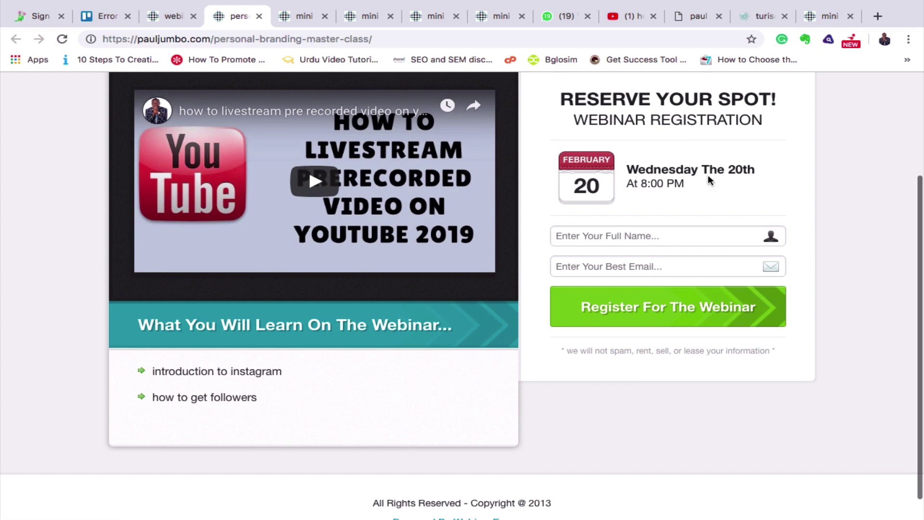
{"action": "scroll", "coordinate": [705, 309], "scroll_direction": "up", "scroll_amount": 3}
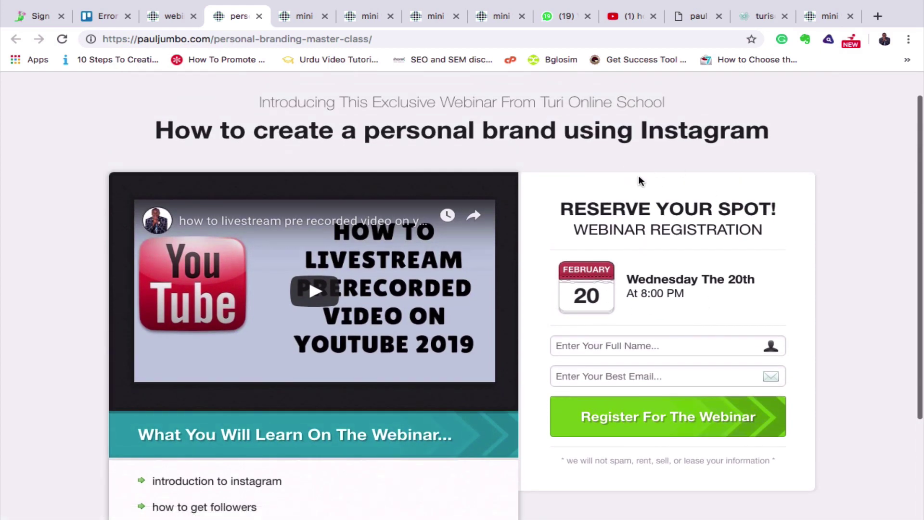
{"action": "left_click", "coordinate": [168, 15]}
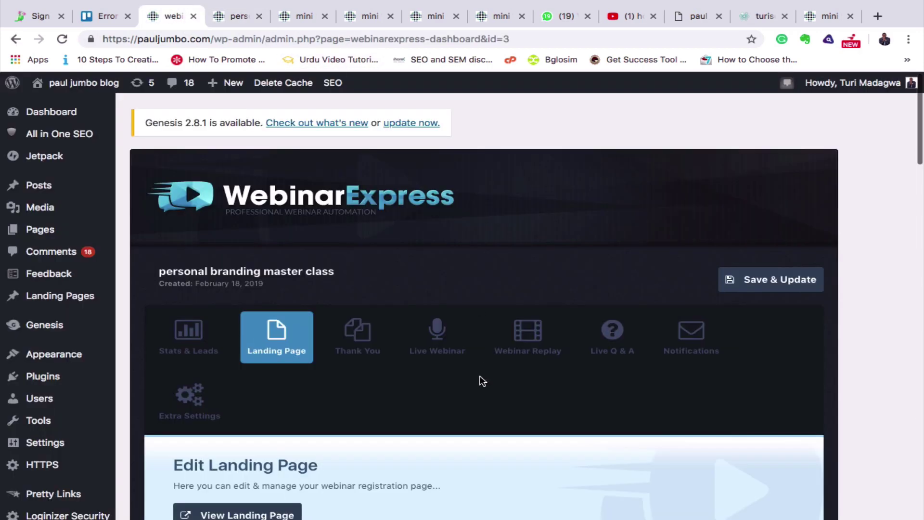
Write the optin headline 'this is the best online webinar you need to attend on how to grow your brand using instagram'.
{"action": "scroll", "coordinate": [481, 380], "scroll_direction": "down", "scroll_amount": 6}
{"action": "scroll", "coordinate": [480, 380], "scroll_direction": "down", "scroll_amount": 6}
{"action": "scroll", "coordinate": [482, 379], "scroll_direction": "up", "scroll_amount": 2}
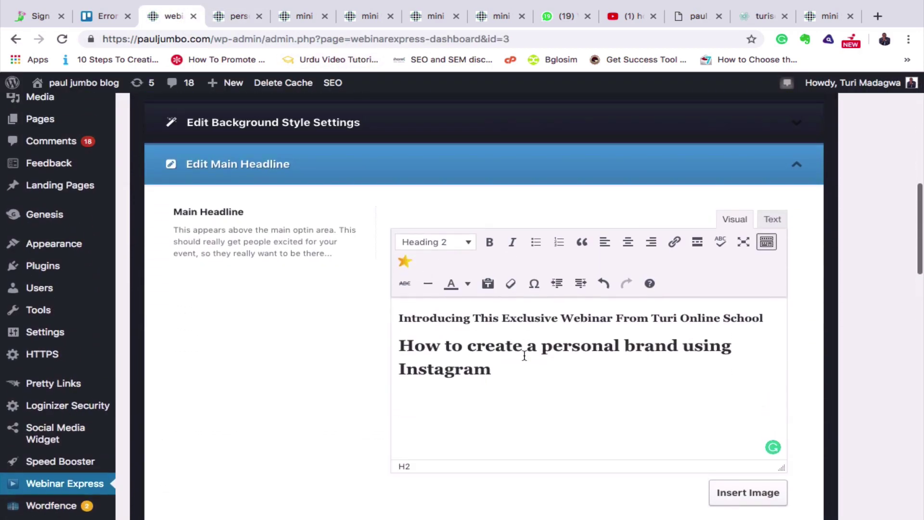
{"action": "left_click", "coordinate": [819, 183]}
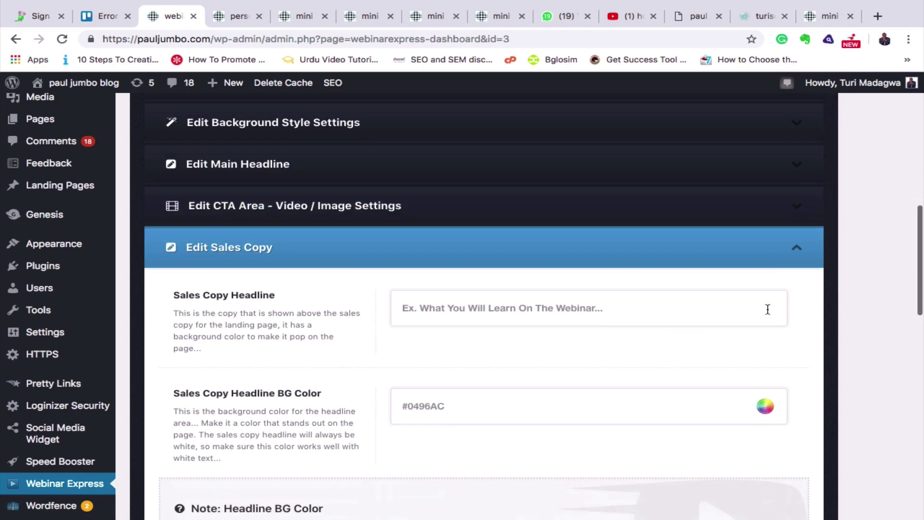
{"action": "left_click", "coordinate": [797, 251]}
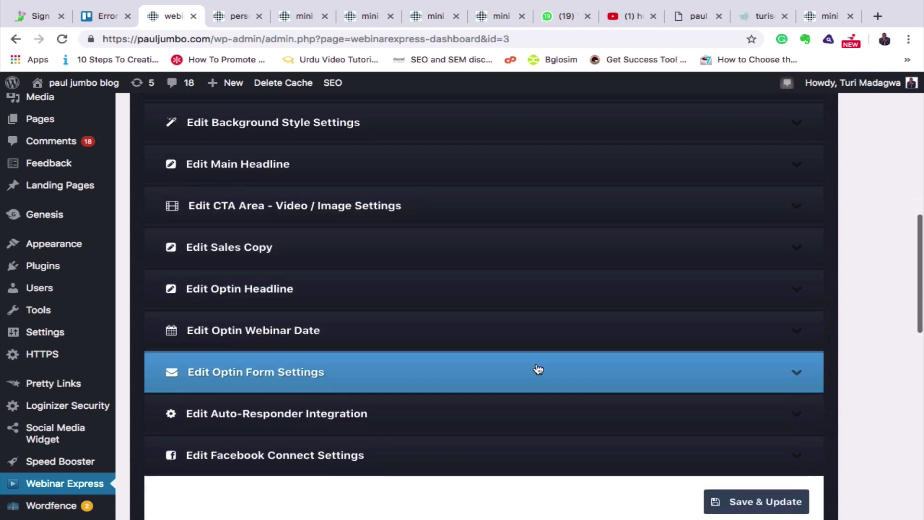
{"action": "left_click", "coordinate": [798, 289]}
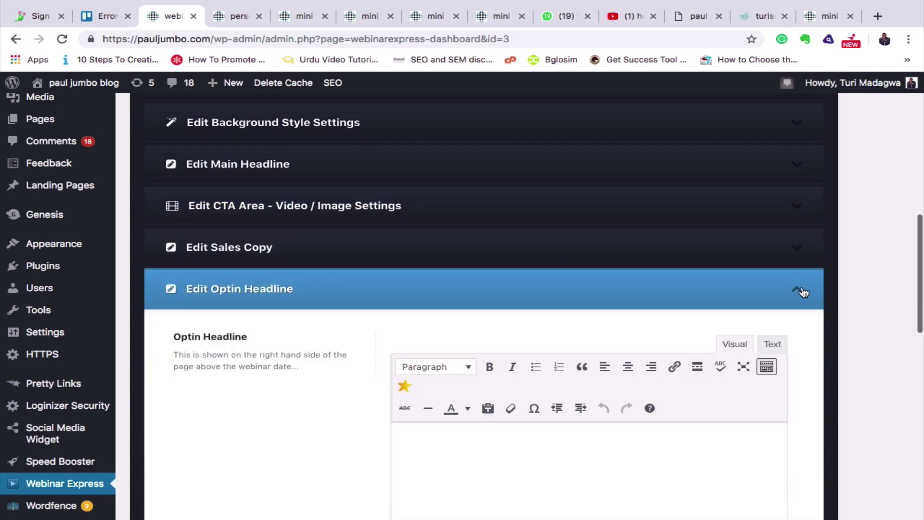
{"action": "scroll", "coordinate": [645, 460], "scroll_direction": "down", "scroll_amount": 3}
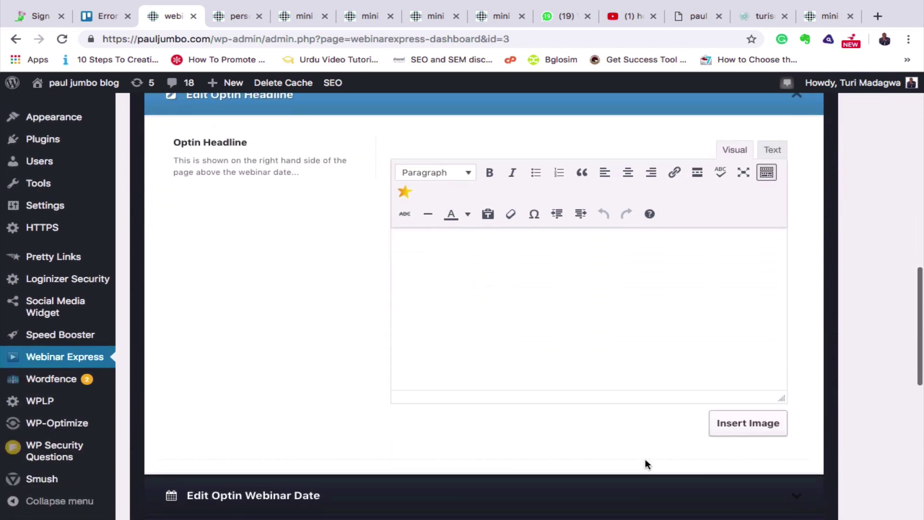
{"action": "left_click", "coordinate": [489, 333]}
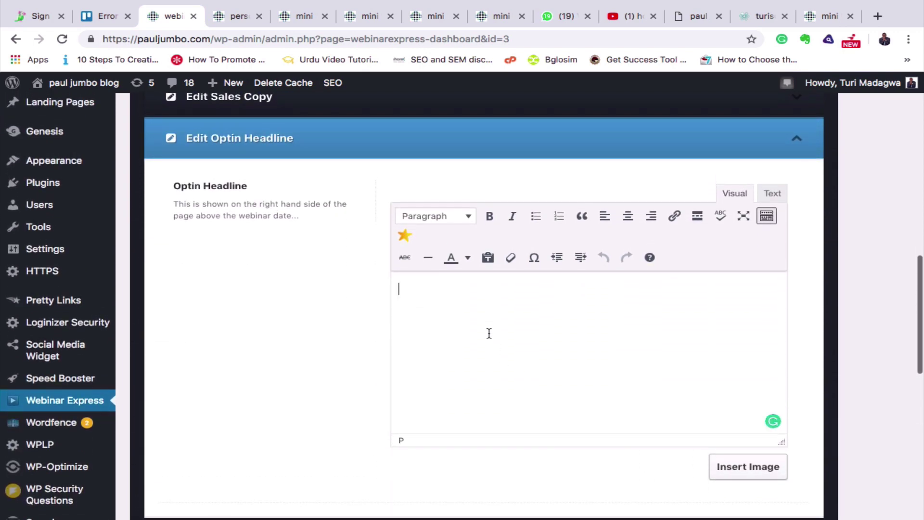
{"action": "type", "text": "this is the best online webinar you need to"}
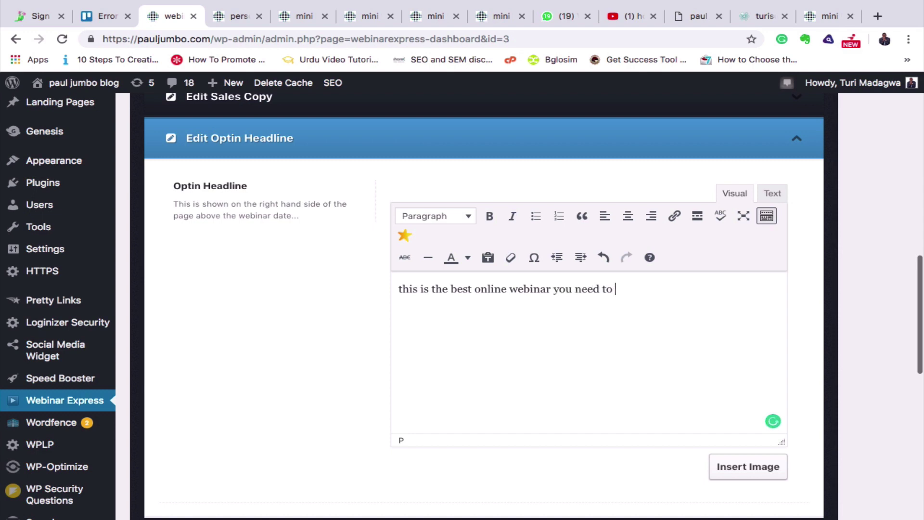
{"action": "type", "text": " attend on how to gr"}
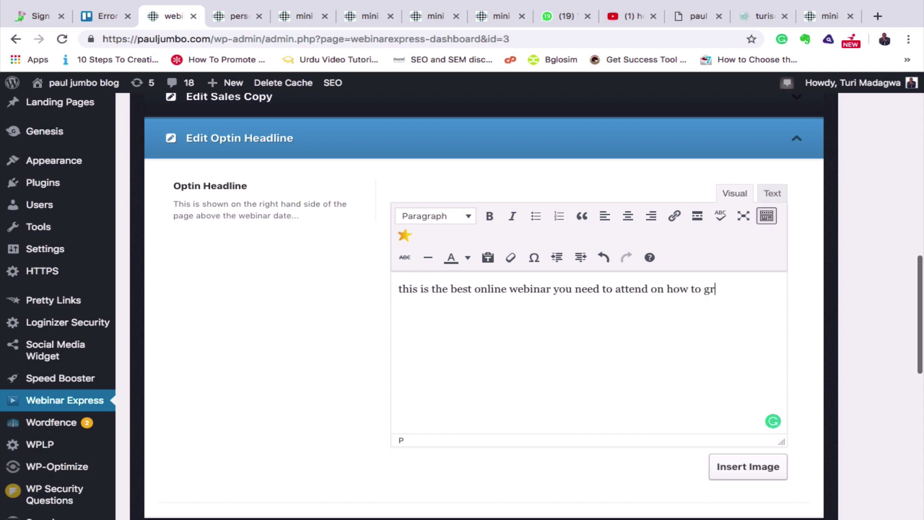
{"action": "type", "text": "ow your brand "}
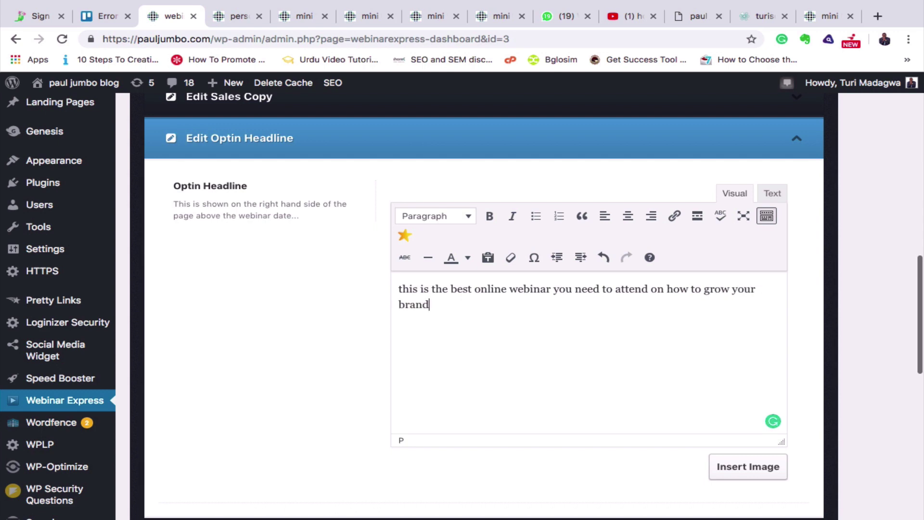
{"action": "type", "text": "using instagram"}
Save the new optin headline and the webinar landing page settings.
{"action": "scroll", "coordinate": [619, 356], "scroll_direction": "down", "scroll_amount": 3}
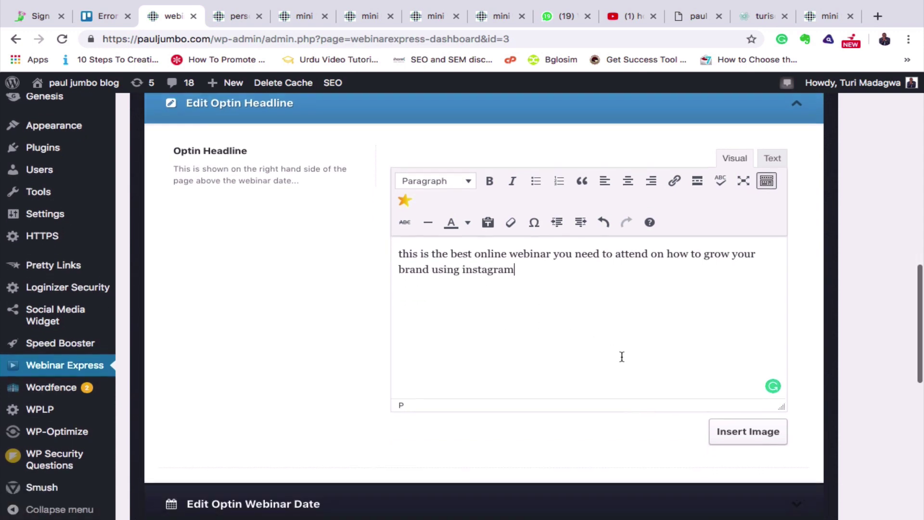
{"action": "scroll", "coordinate": [621, 357], "scroll_direction": "up", "scroll_amount": 5}
{"action": "scroll", "coordinate": [622, 356], "scroll_direction": "down", "scroll_amount": 10}
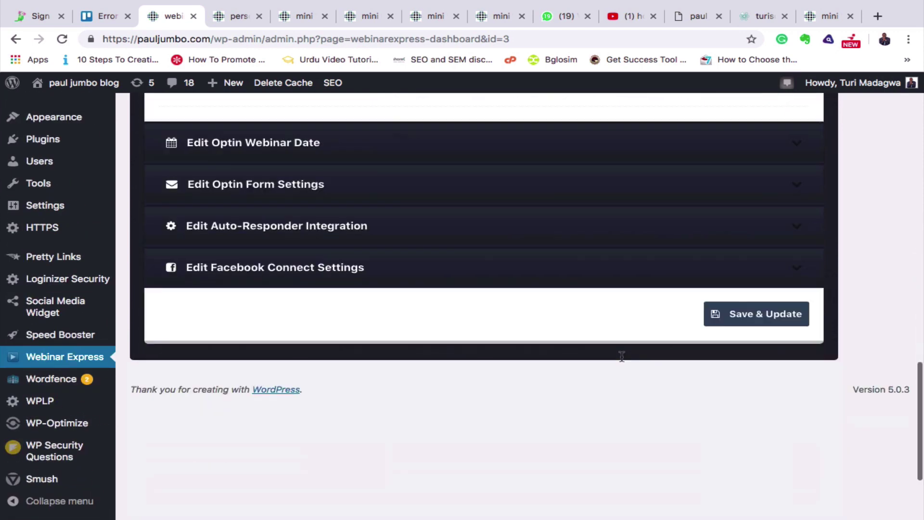
{"action": "left_click", "coordinate": [753, 175]}
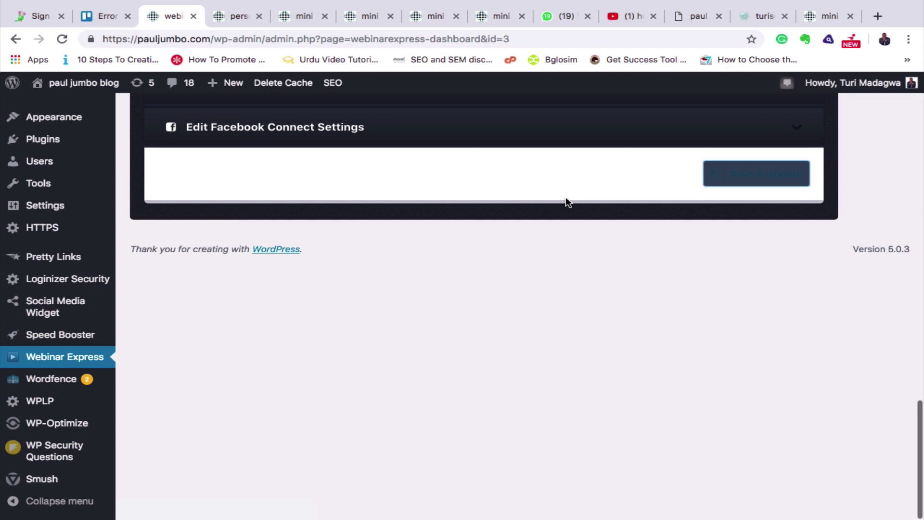
{"action": "scroll", "coordinate": [568, 201], "scroll_direction": "up", "scroll_amount": 4}
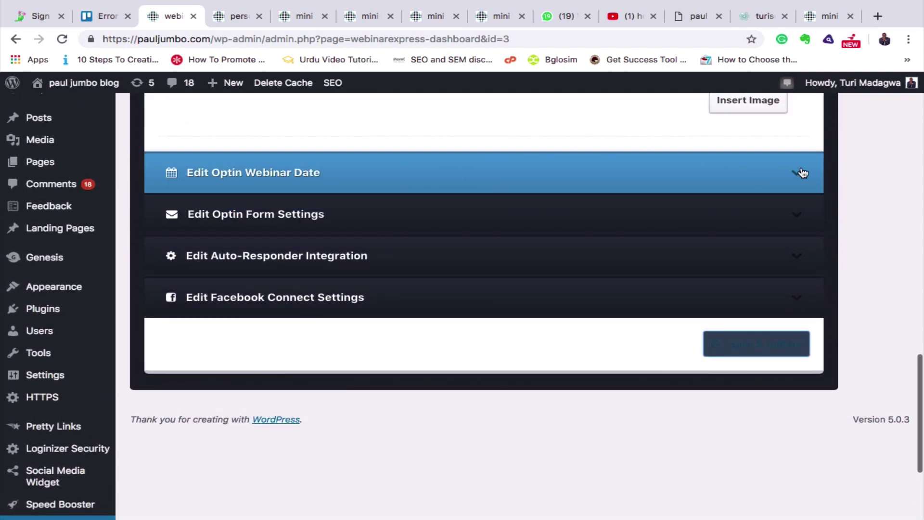
{"action": "left_click", "coordinate": [741, 342]}
Reload the live landing page to confirm the new optin headline above the February 20 date, then return to settings.
{"action": "left_click", "coordinate": [234, 17]}
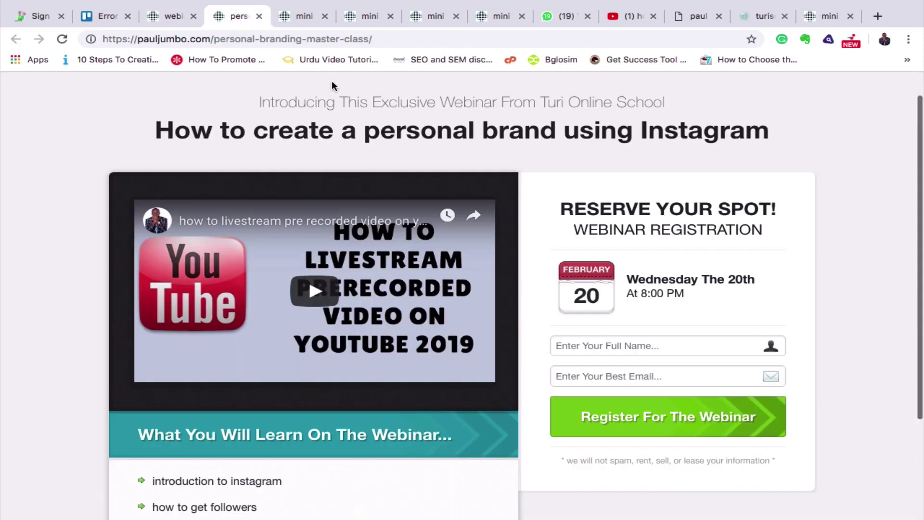
{"action": "left_click", "coordinate": [71, 41]}
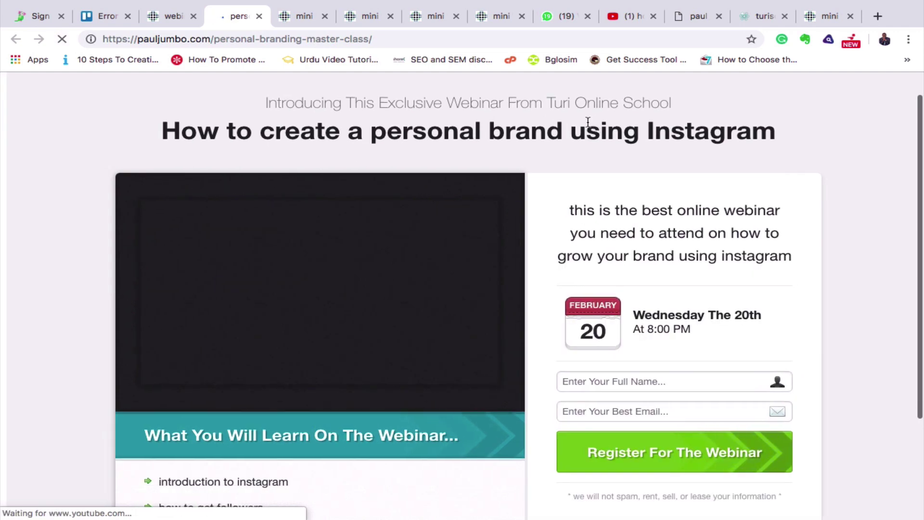
{"action": "scroll", "coordinate": [617, 279], "scroll_direction": "down", "scroll_amount": 5}
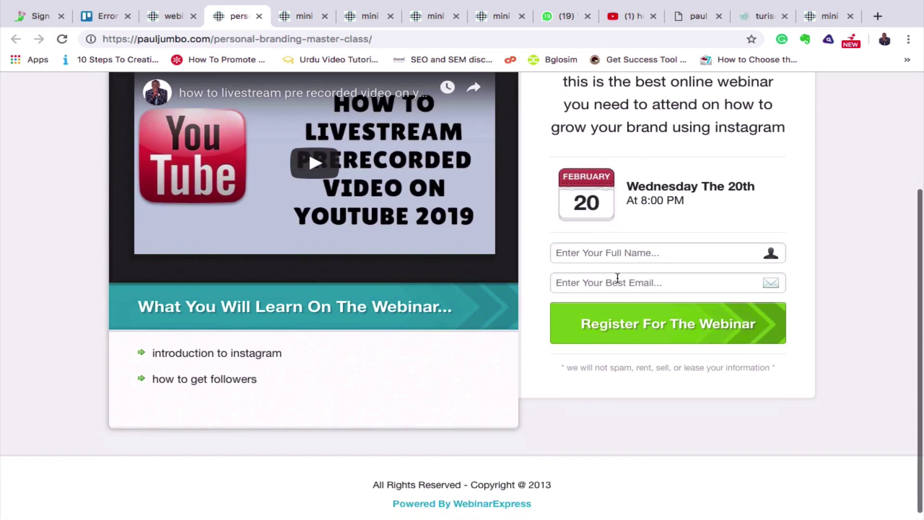
{"action": "left_click", "coordinate": [617, 281]}
{"action": "scroll", "coordinate": [621, 270], "scroll_direction": "up", "scroll_amount": 3}
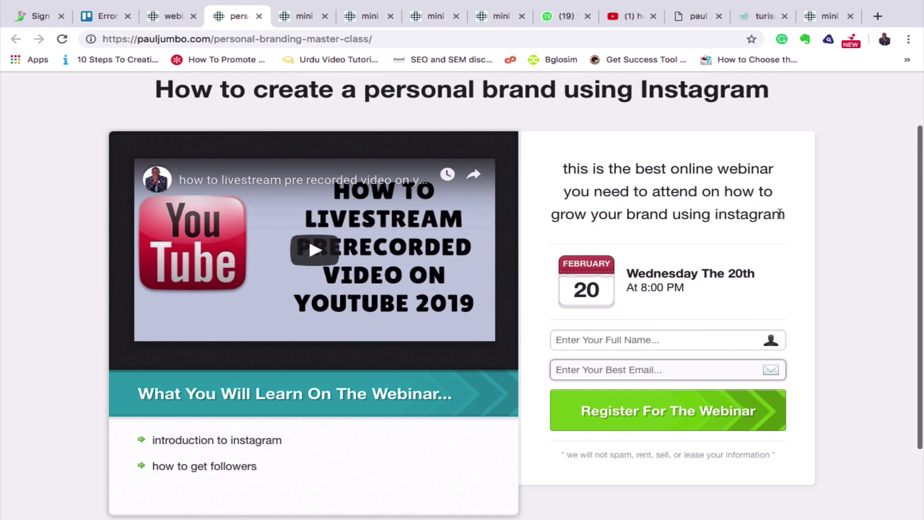
{"action": "scroll", "coordinate": [780, 213], "scroll_direction": "down", "scroll_amount": 2}
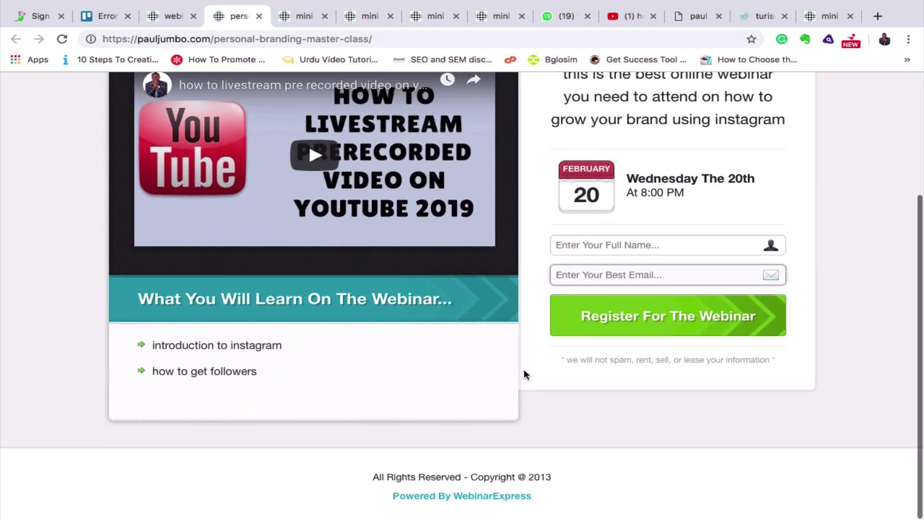
{"action": "scroll", "coordinate": [524, 374], "scroll_direction": "up", "scroll_amount": 4}
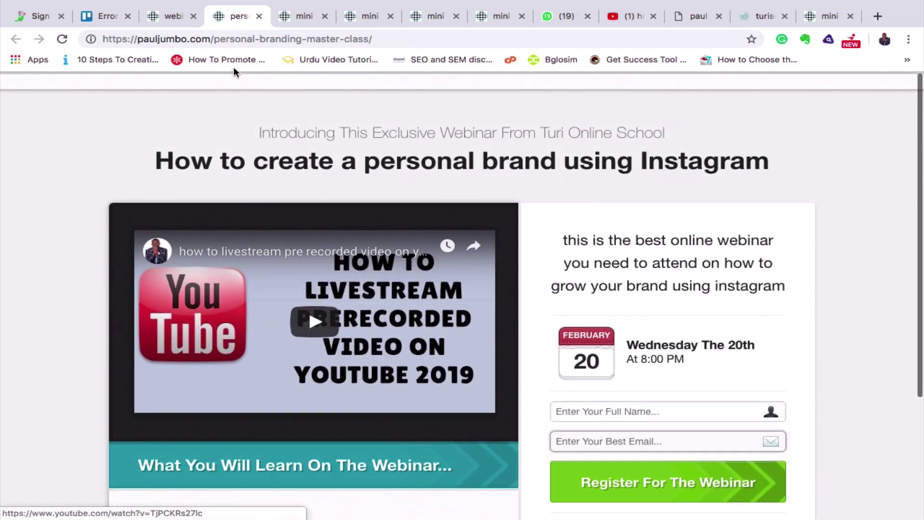
{"action": "left_click", "coordinate": [171, 19]}
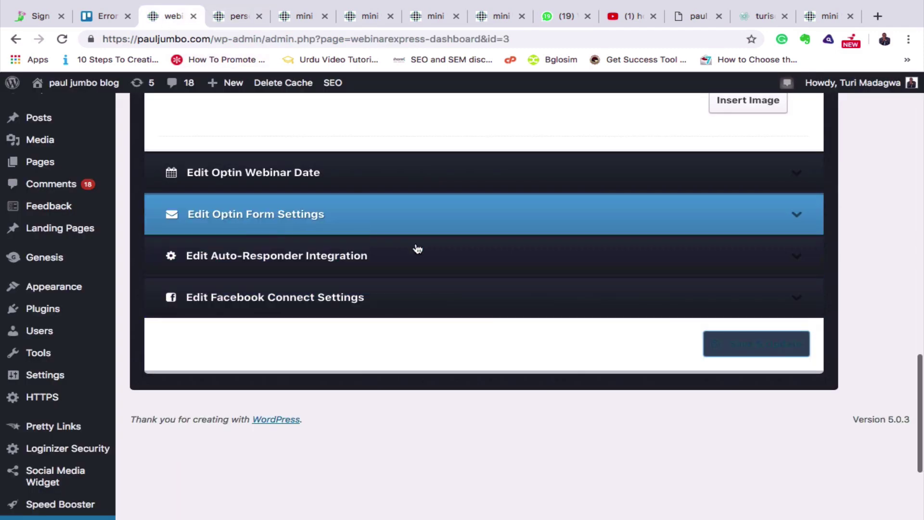
Expand the optin webinar date settings: February 20, 'Wednesday The 20th', 'At 8:00 PM'.
{"action": "left_click", "coordinate": [798, 174]}
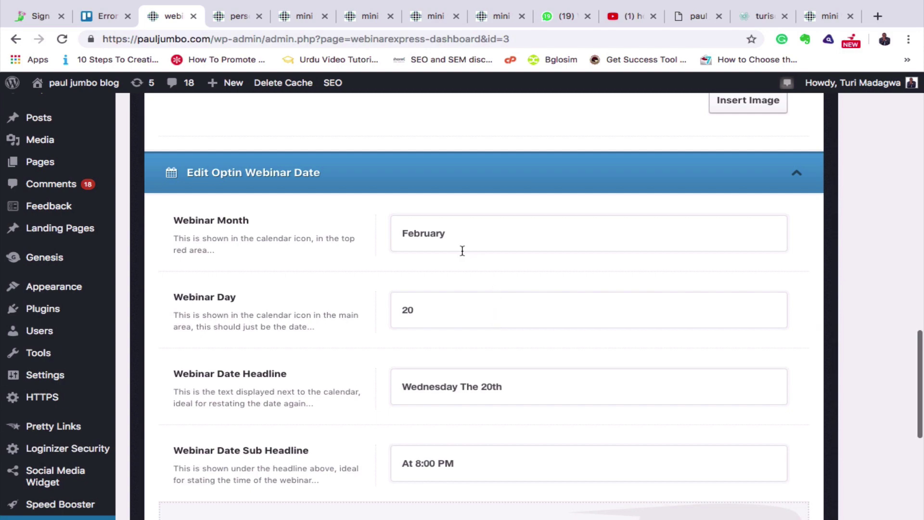
{"action": "scroll", "coordinate": [543, 404], "scroll_direction": "down", "scroll_amount": 7}
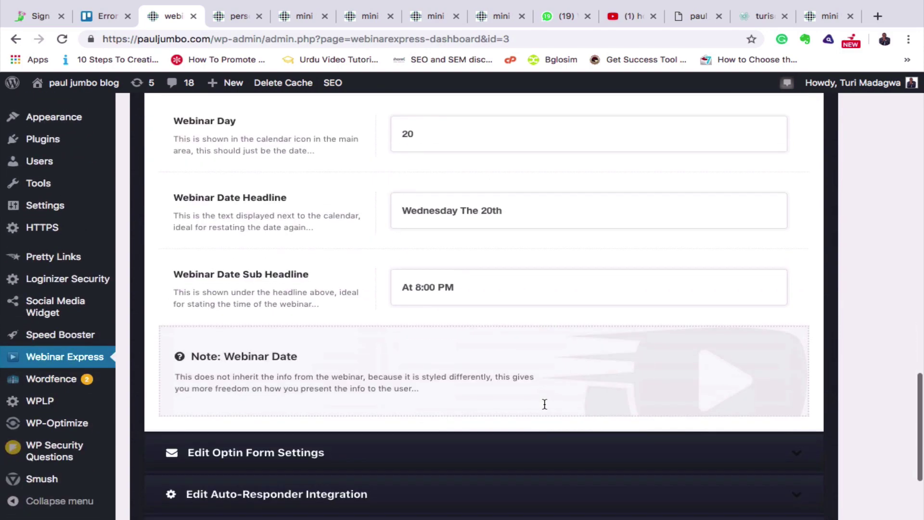
{"action": "scroll", "coordinate": [545, 409], "scroll_direction": "up", "scroll_amount": 3}
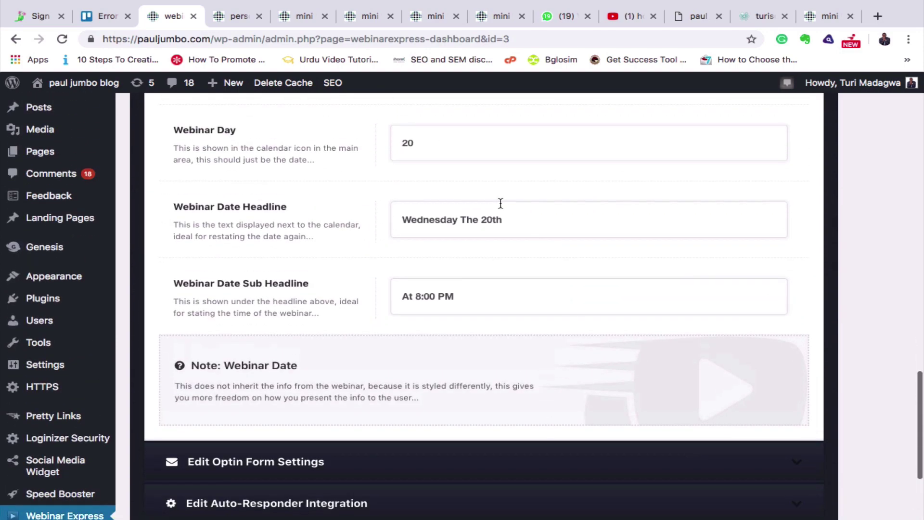
{"action": "scroll", "coordinate": [524, 335], "scroll_direction": "down", "scroll_amount": 4}
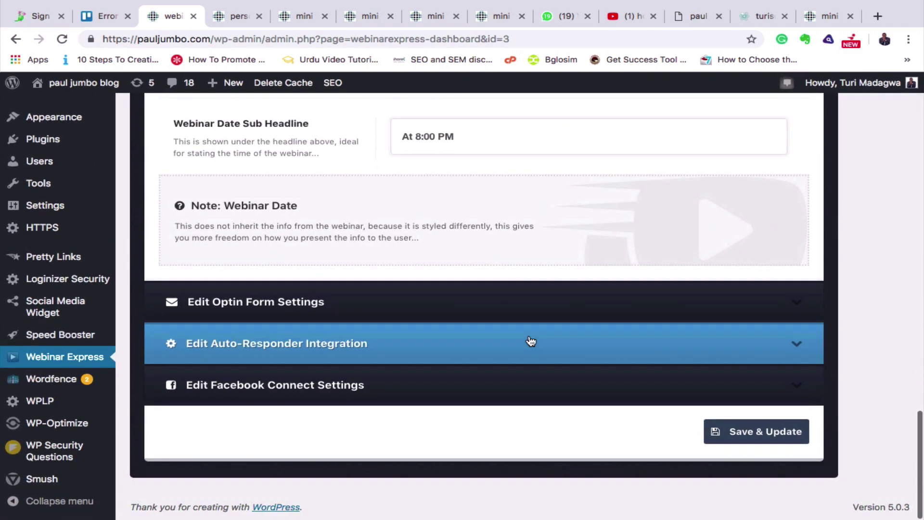
In the optin form settings, enable Show Phone Field for the registration form.
{"action": "left_click", "coordinate": [799, 305]}
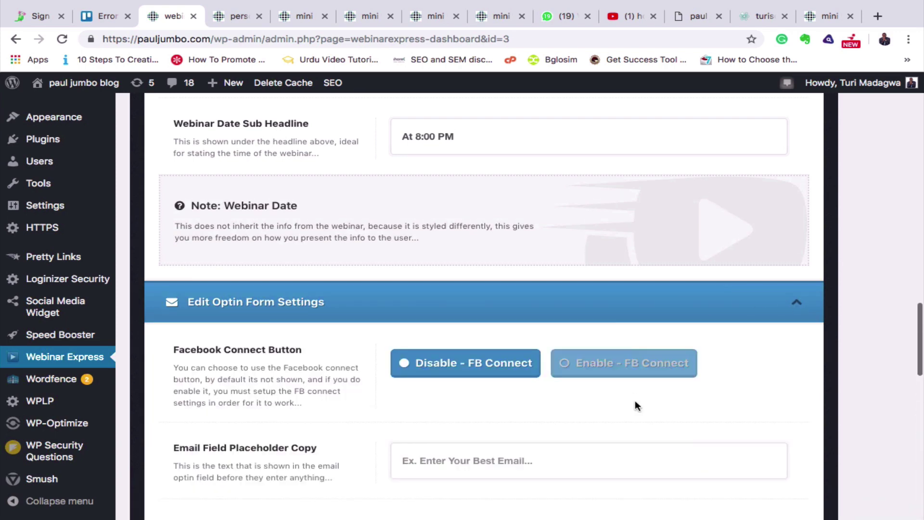
{"action": "scroll", "coordinate": [693, 435], "scroll_direction": "down", "scroll_amount": 3}
{"action": "scroll", "coordinate": [693, 438], "scroll_direction": "down", "scroll_amount": 1}
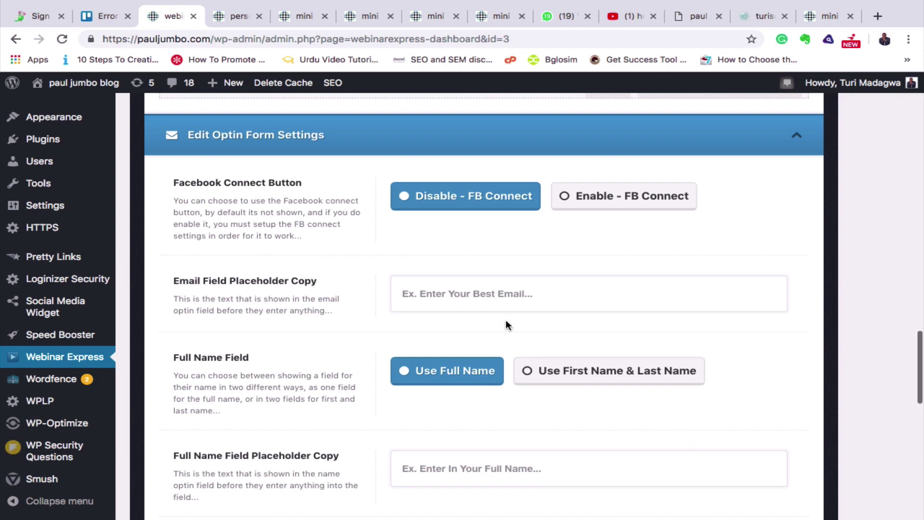
{"action": "left_click", "coordinate": [494, 289]}
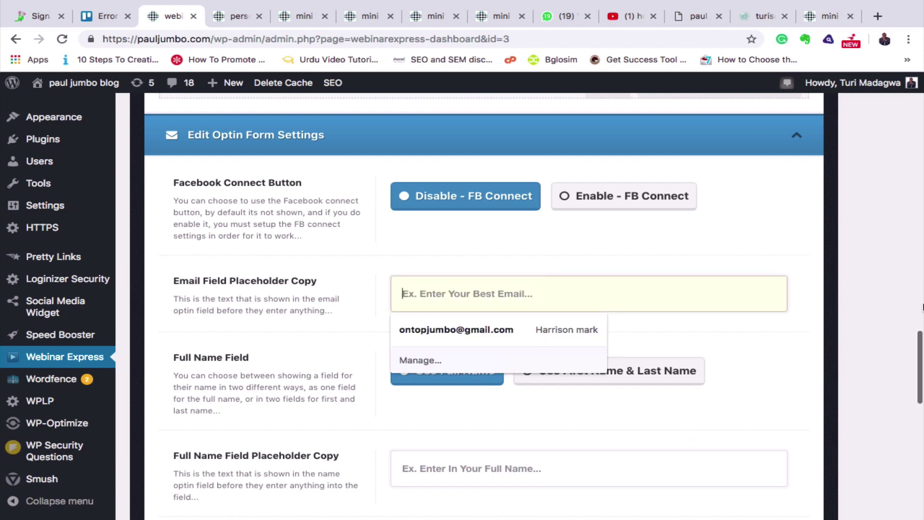
{"action": "left_click", "coordinate": [889, 316]}
{"action": "scroll", "coordinate": [551, 441], "scroll_direction": "down", "scroll_amount": 5}
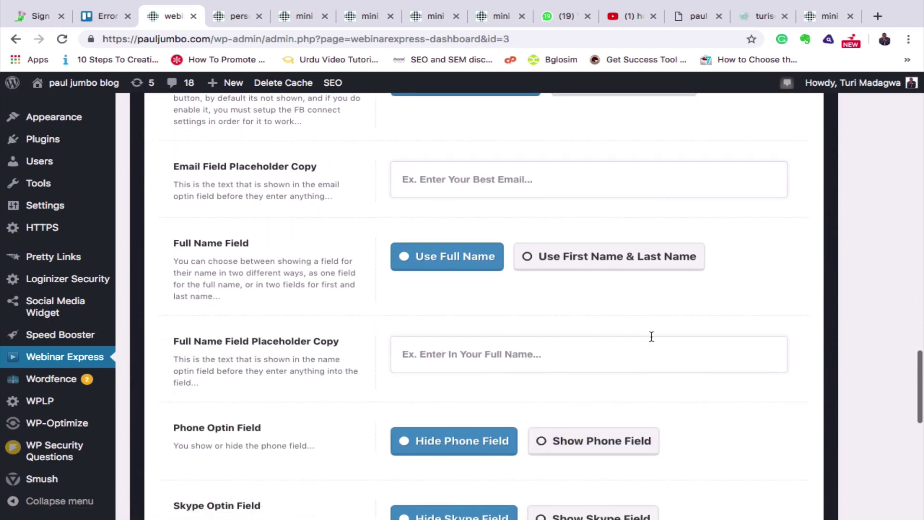
{"action": "scroll", "coordinate": [651, 336], "scroll_direction": "down", "scroll_amount": 5}
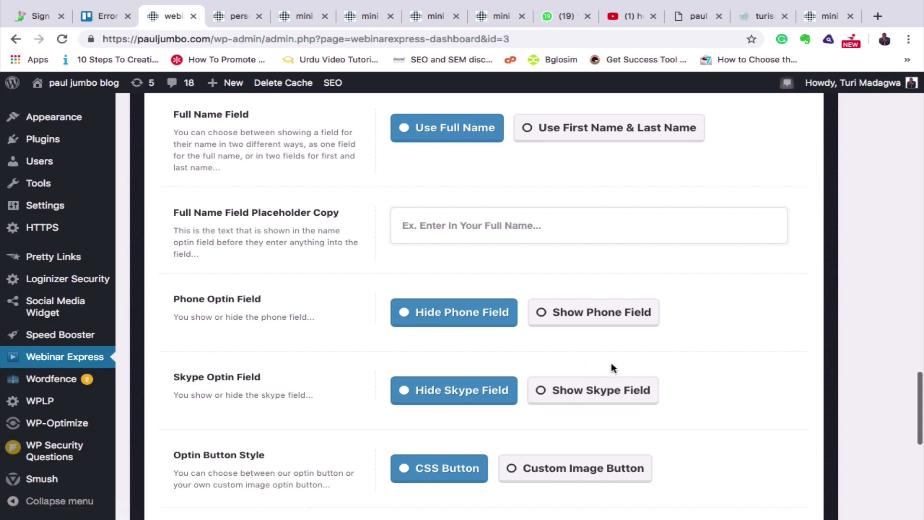
{"action": "left_click", "coordinate": [544, 313]}
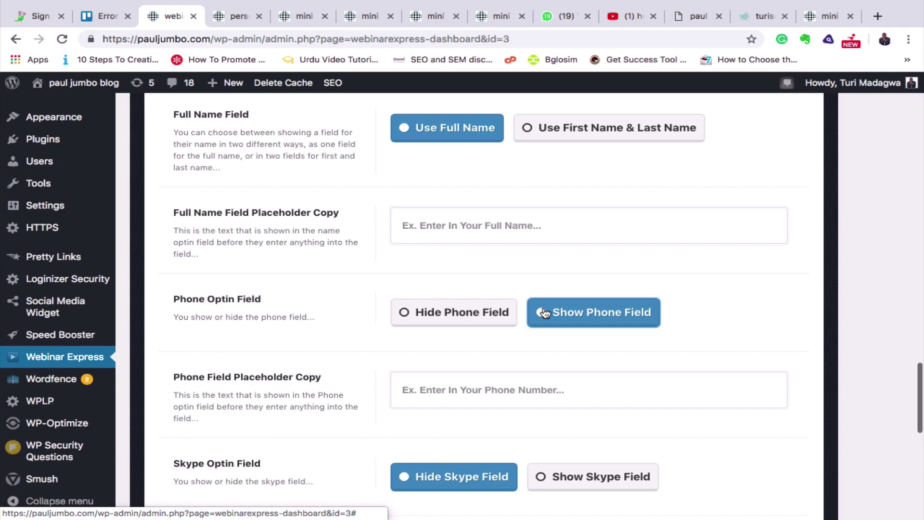
{"action": "scroll", "coordinate": [544, 313], "scroll_direction": "up", "scroll_amount": 1}
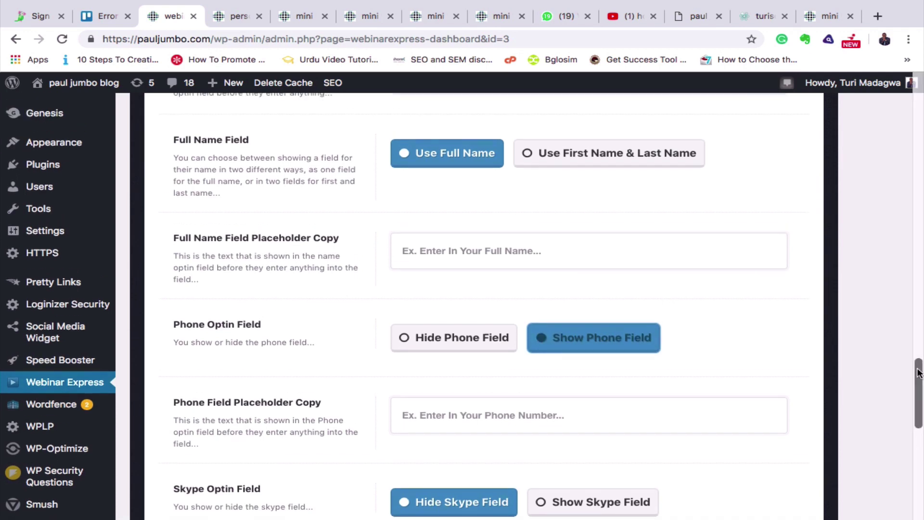
{"action": "left_click_drag", "start_coordinate": [790, 323], "coordinate": [920, 399]}
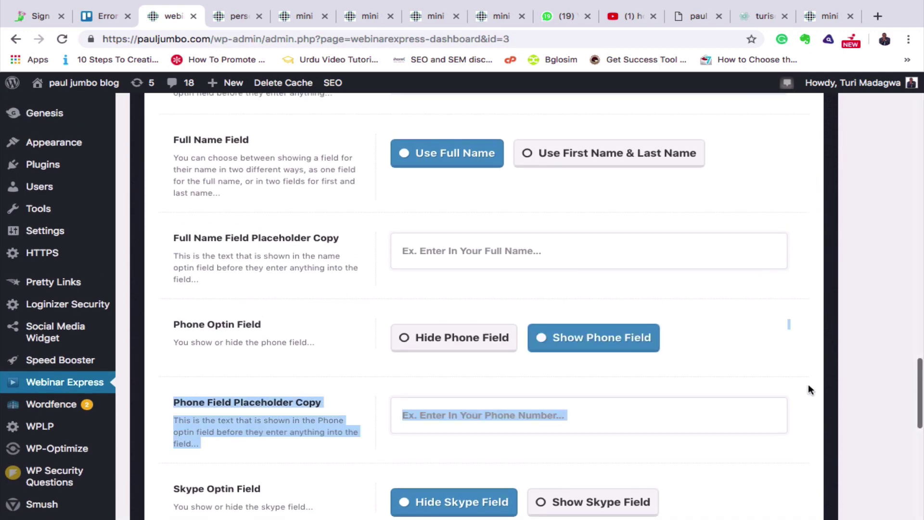
{"action": "scroll", "coordinate": [809, 389], "scroll_direction": "down", "scroll_amount": 5}
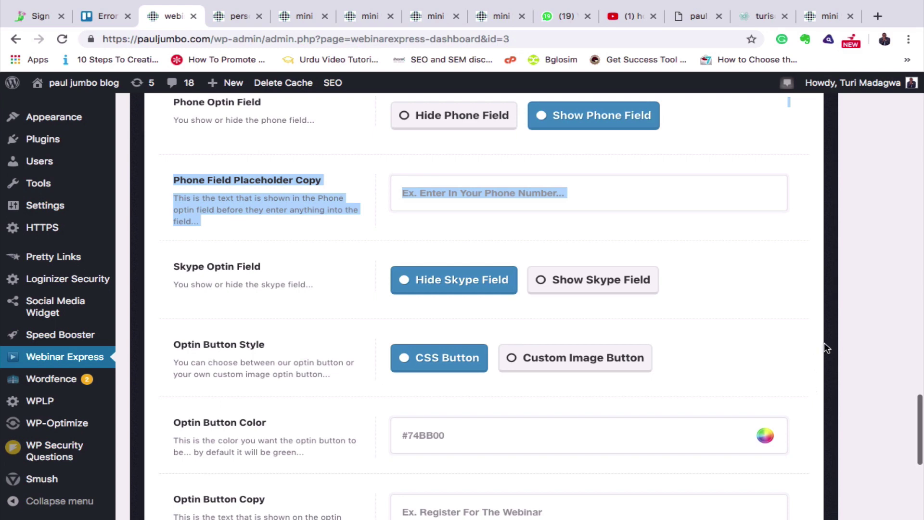
Set the phone field placeholder to 'Enter your whatsapp number'.
{"action": "left_click", "coordinate": [603, 209]}
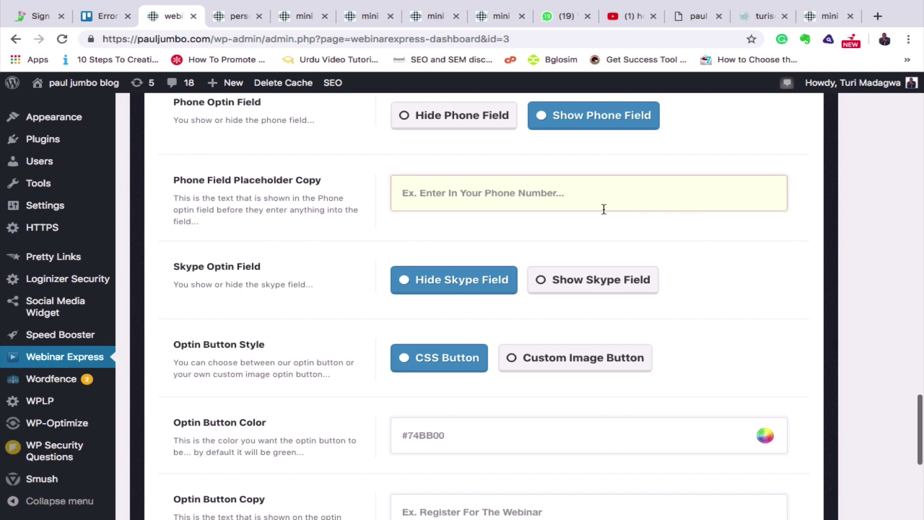
{"action": "type", "text": "Enter"}
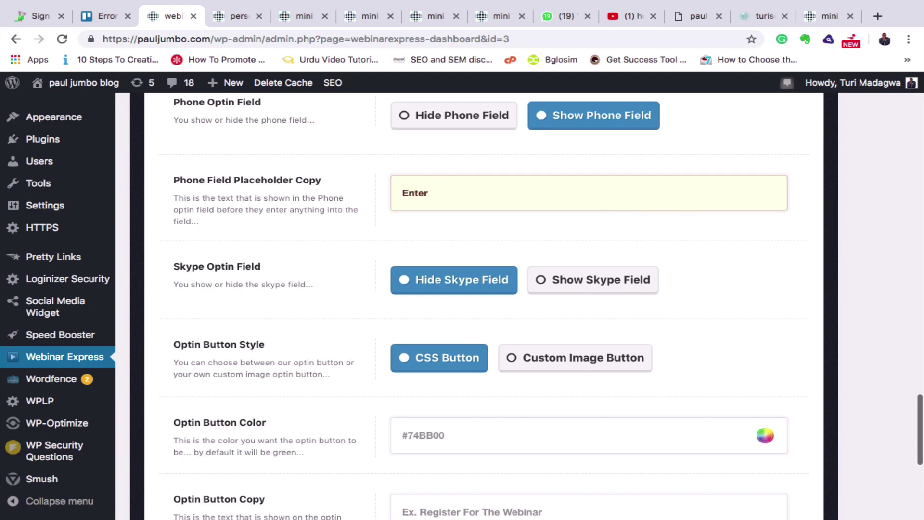
{"action": "type", "text": " your whatsapp numbers"}
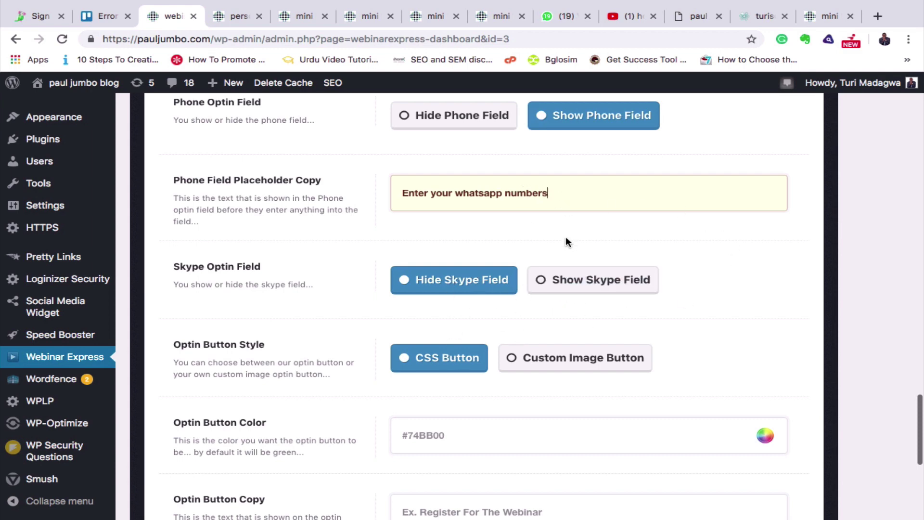
{"action": "scroll", "coordinate": [565, 241], "scroll_direction": "down", "scroll_amount": 2}
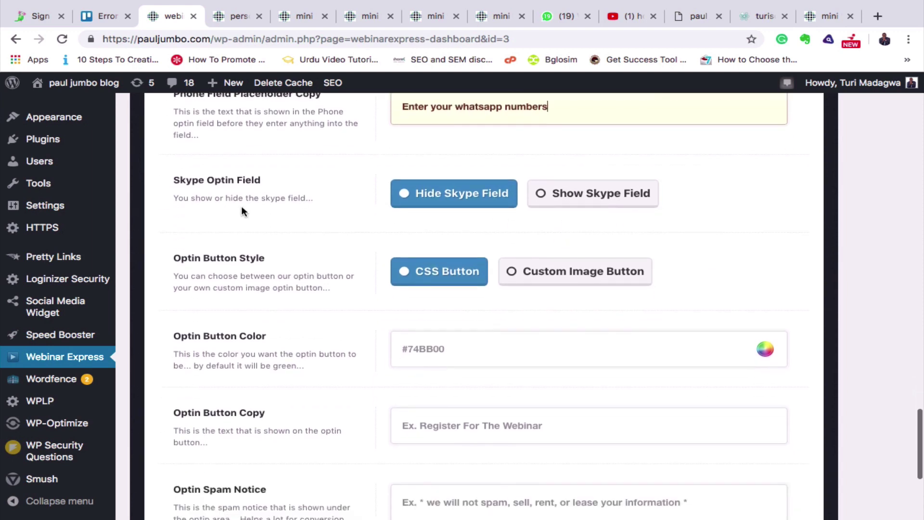
{"action": "scroll", "coordinate": [572, 371], "scroll_direction": "down", "scroll_amount": 3}
{"action": "scroll", "coordinate": [572, 374], "scroll_direction": "down", "scroll_amount": 1}
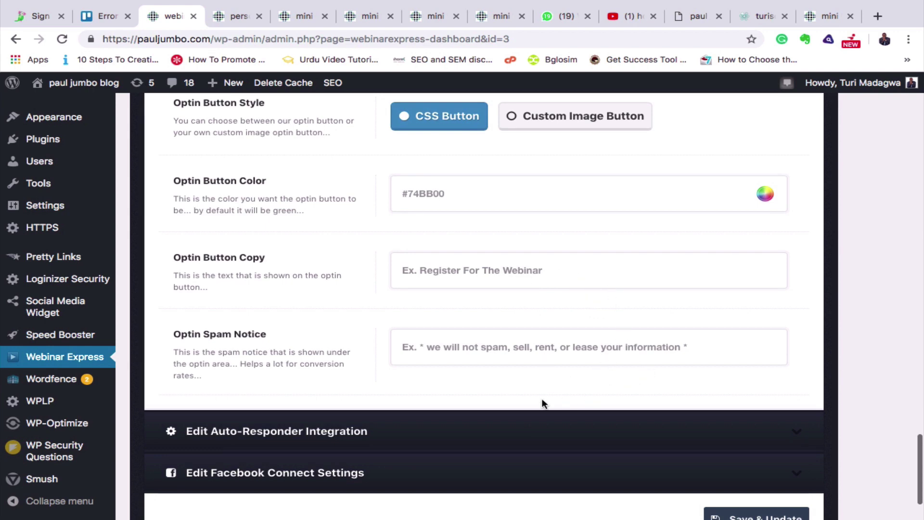
{"action": "scroll", "coordinate": [543, 400], "scroll_direction": "down", "scroll_amount": 3}
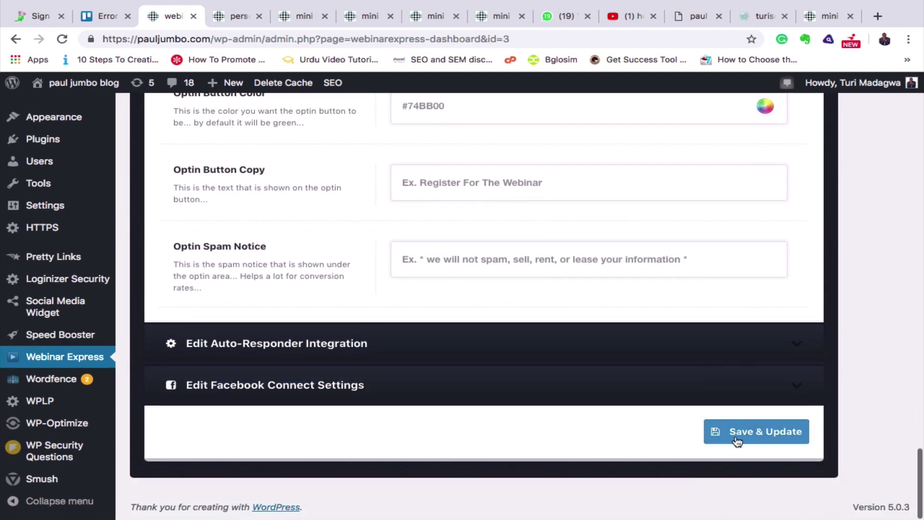
Save the opt-in form changes and check the auto-responder's raw optin HTML box.
{"action": "left_click", "coordinate": [771, 440]}
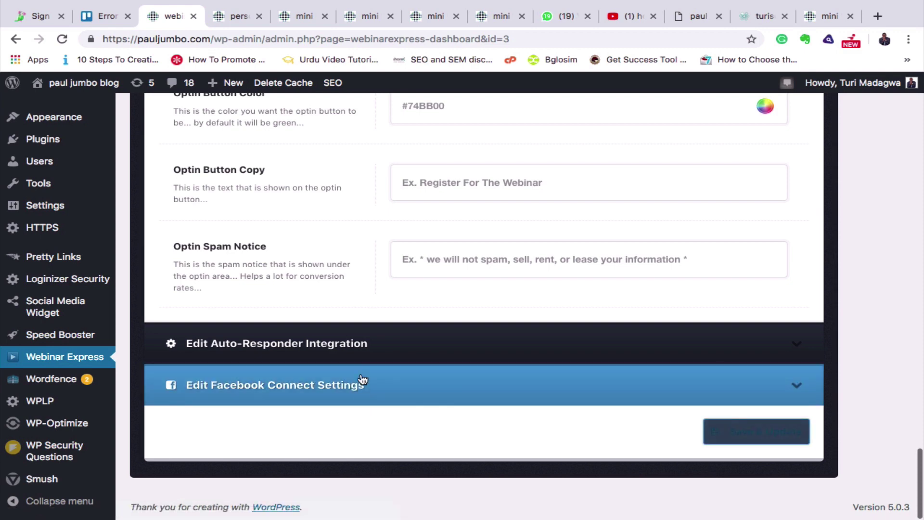
{"action": "left_click", "coordinate": [342, 352]}
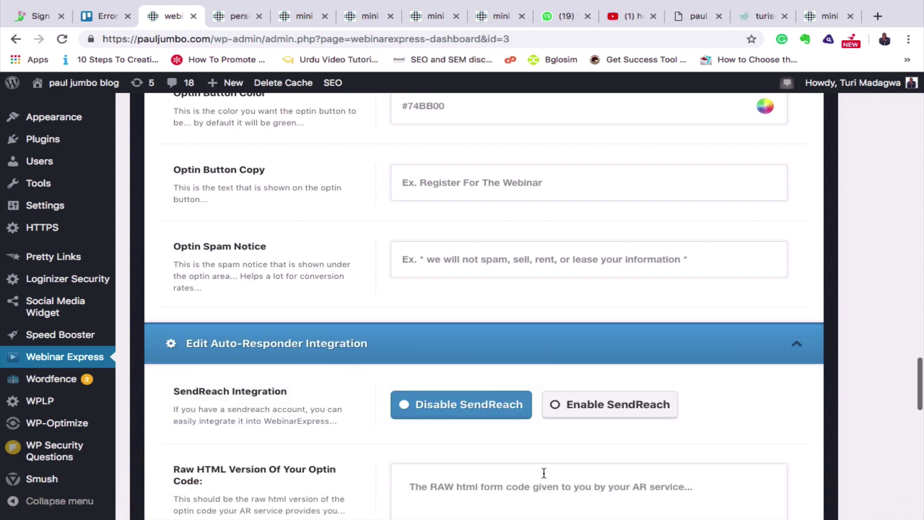
{"action": "scroll", "coordinate": [544, 473], "scroll_direction": "down", "scroll_amount": 3}
{"action": "scroll", "coordinate": [544, 473], "scroll_direction": "down", "scroll_amount": 2}
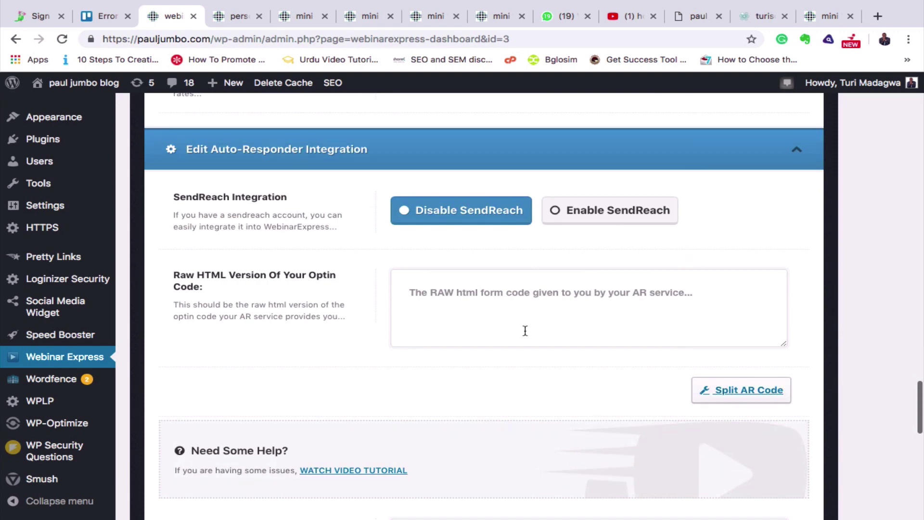
{"action": "left_click", "coordinate": [479, 298]}
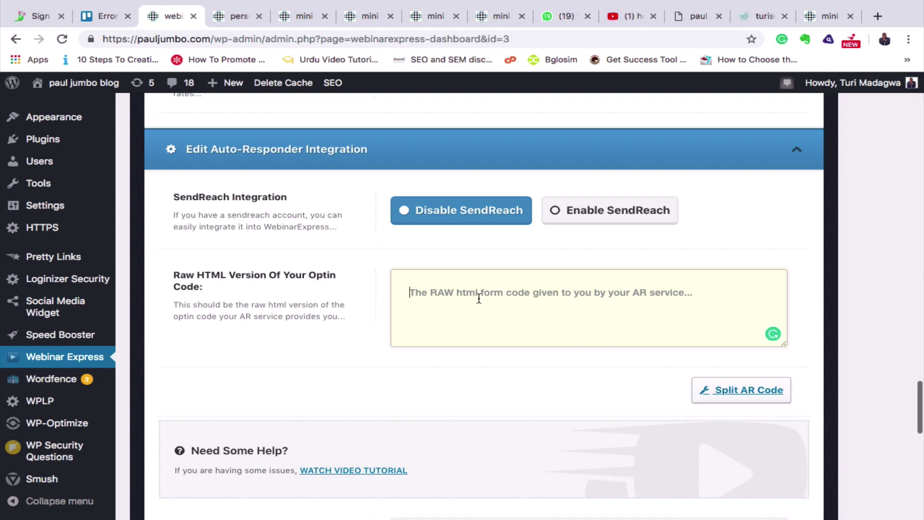
Expand Facebook Connect settings, leaving App ID and App Secret empty, and save the webinar settings.
{"action": "scroll", "coordinate": [579, 340], "scroll_direction": "down", "scroll_amount": 4}
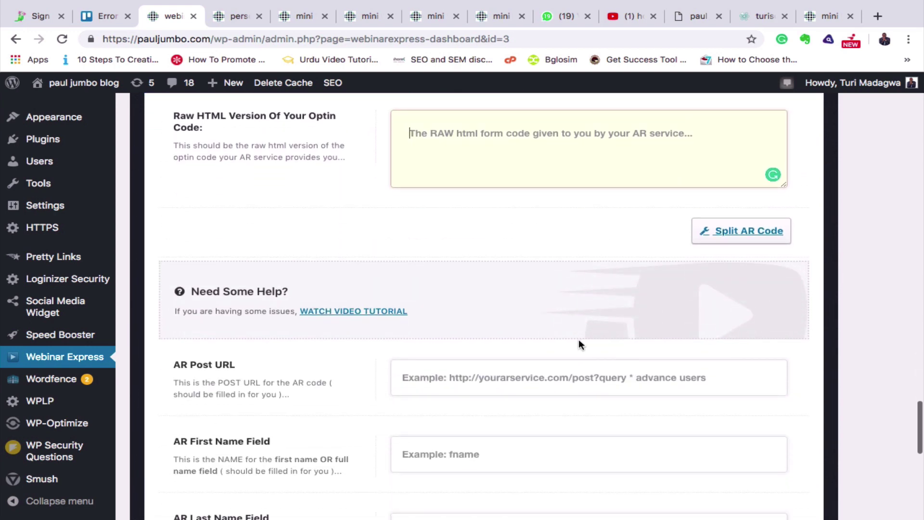
{"action": "scroll", "coordinate": [578, 340], "scroll_direction": "down", "scroll_amount": 10}
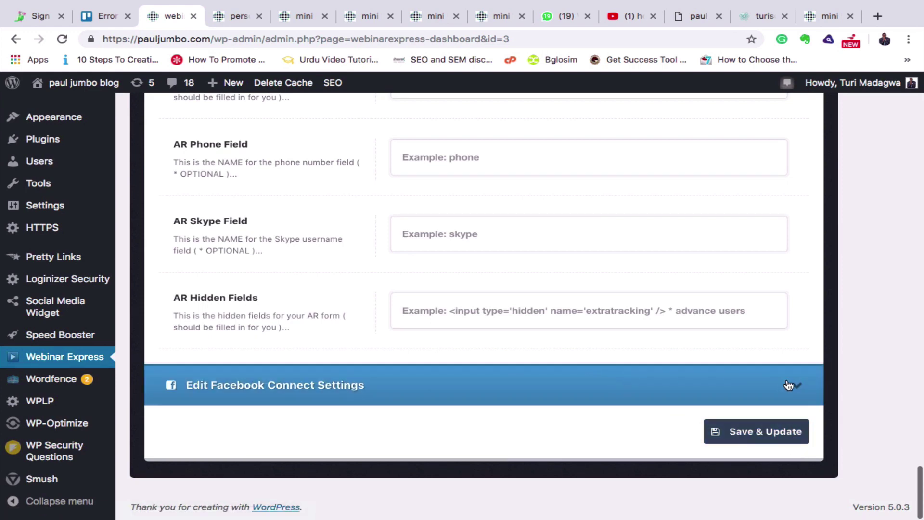
{"action": "left_click", "coordinate": [793, 385]}
{"action": "scroll", "coordinate": [552, 451], "scroll_direction": "down", "scroll_amount": 3}
{"action": "scroll", "coordinate": [551, 456], "scroll_direction": "down", "scroll_amount": 3}
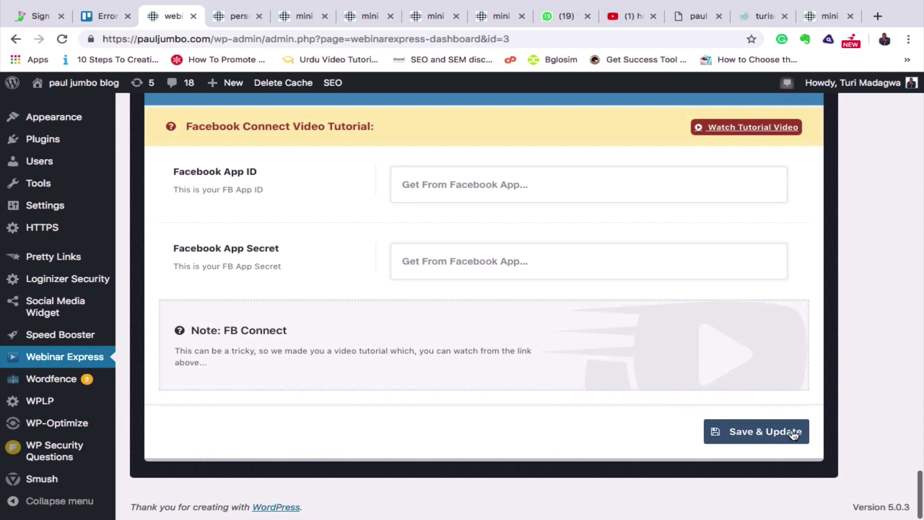
{"action": "left_click", "coordinate": [759, 431]}
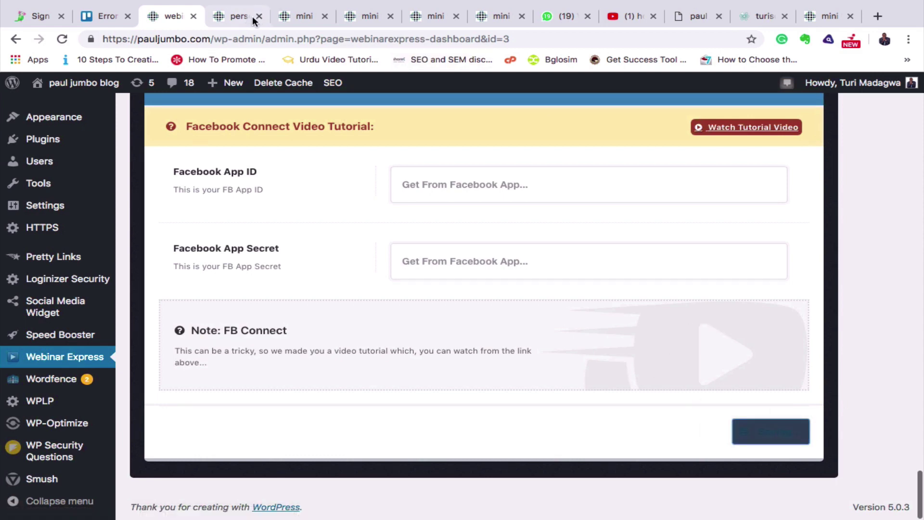
Reload the published landing page to show the saved video and WhatsApp number field.
{"action": "left_click", "coordinate": [228, 12]}
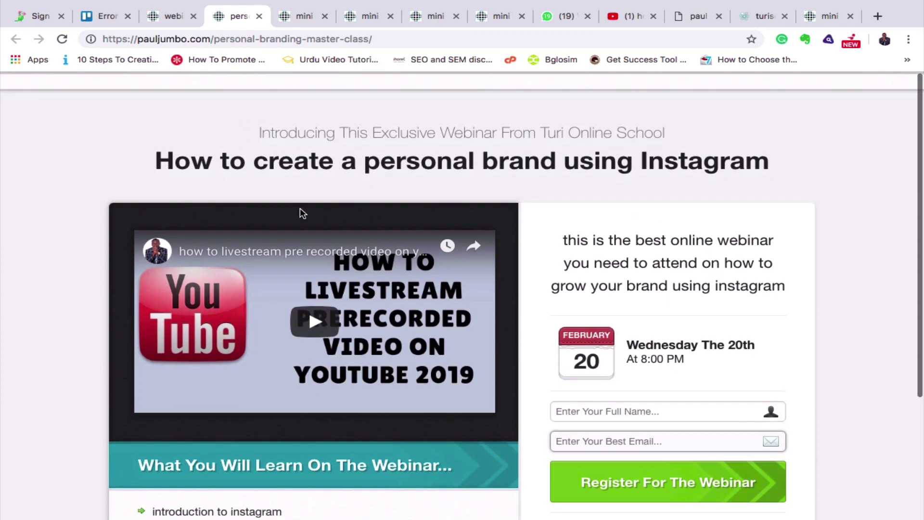
{"action": "left_click", "coordinate": [62, 39]}
{"action": "left_click", "coordinate": [61, 39]}
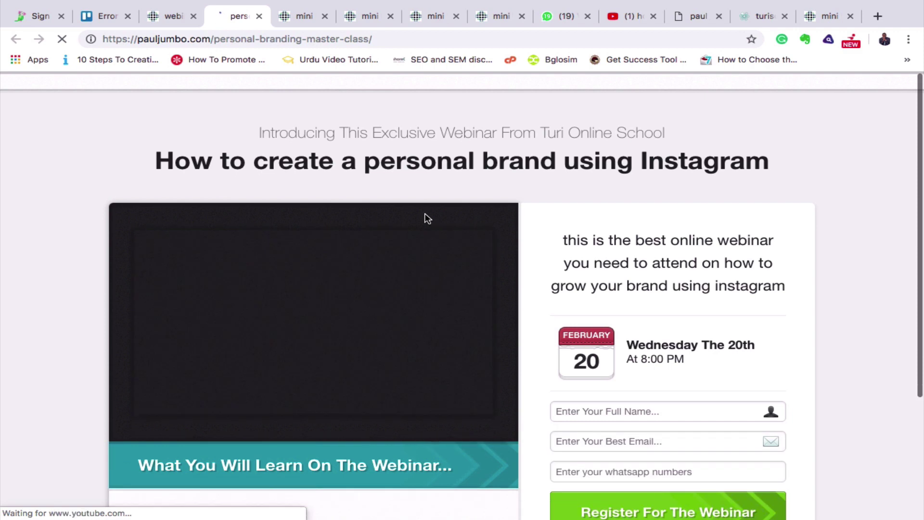
{"action": "scroll", "coordinate": [800, 375], "scroll_direction": "down", "scroll_amount": 5}
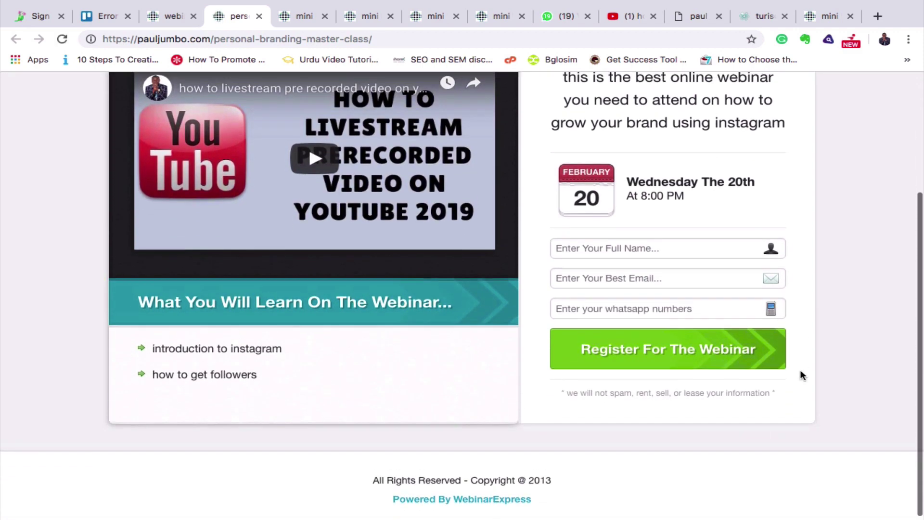
{"action": "scroll", "coordinate": [800, 375], "scroll_direction": "up", "scroll_amount": 5}
{"action": "scroll", "coordinate": [799, 376], "scroll_direction": "down", "scroll_amount": 2}
{"action": "scroll", "coordinate": [800, 372], "scroll_direction": "down", "scroll_amount": 2}
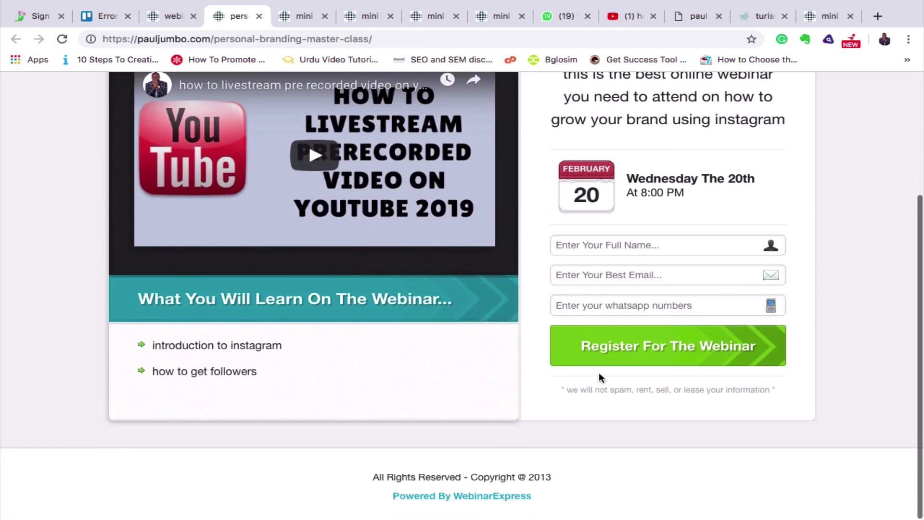
Try the Full Name and email fields on the live form, then return to the settings.
{"action": "left_click", "coordinate": [625, 249]}
{"action": "key", "text": "Escape"}
{"action": "left_click", "coordinate": [842, 299]}
{"action": "left_click", "coordinate": [615, 277]}
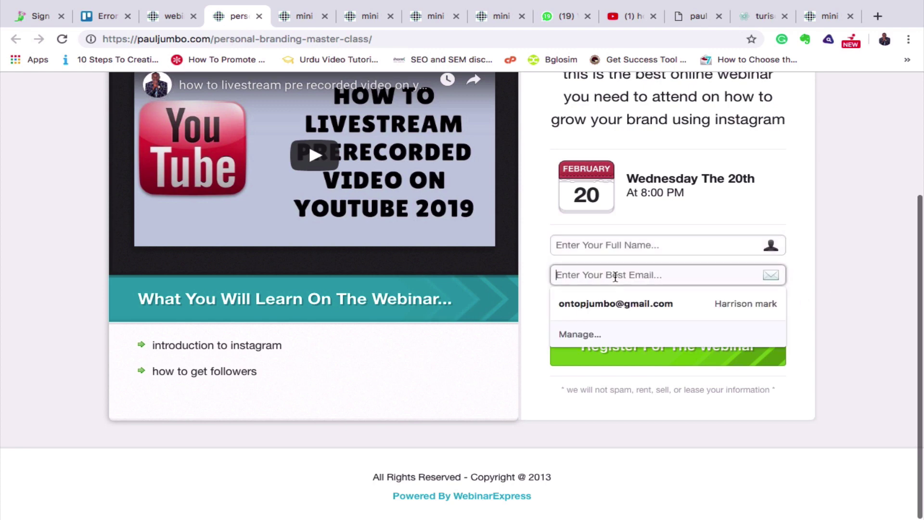
{"action": "left_click", "coordinate": [826, 305]}
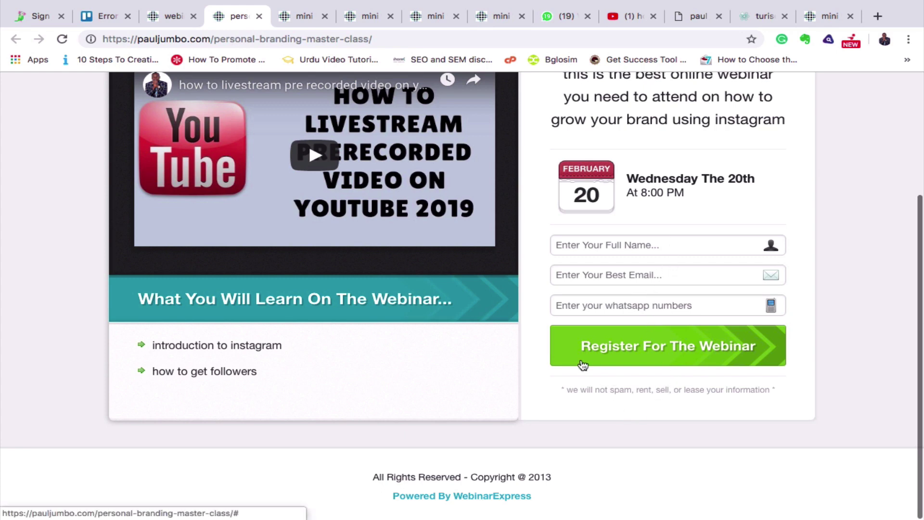
{"action": "scroll", "coordinate": [582, 365], "scroll_direction": "up", "scroll_amount": 5}
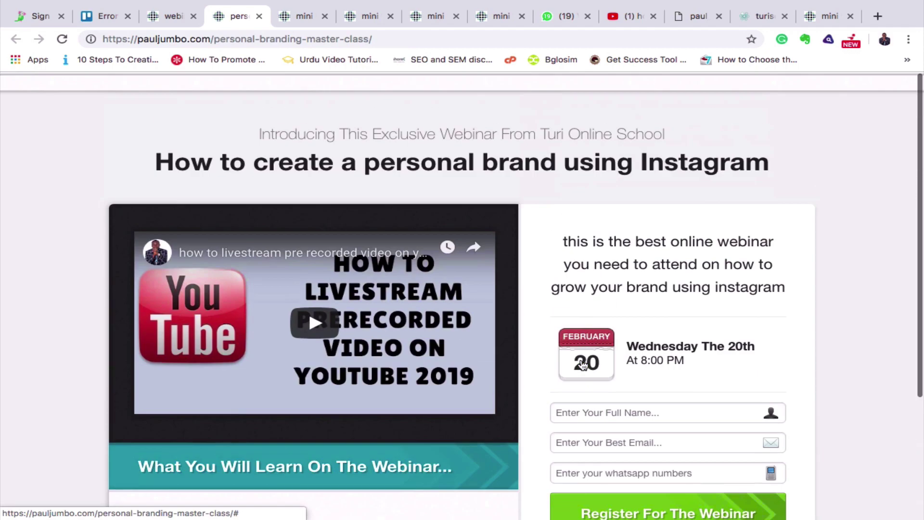
{"action": "left_click", "coordinate": [169, 16]}
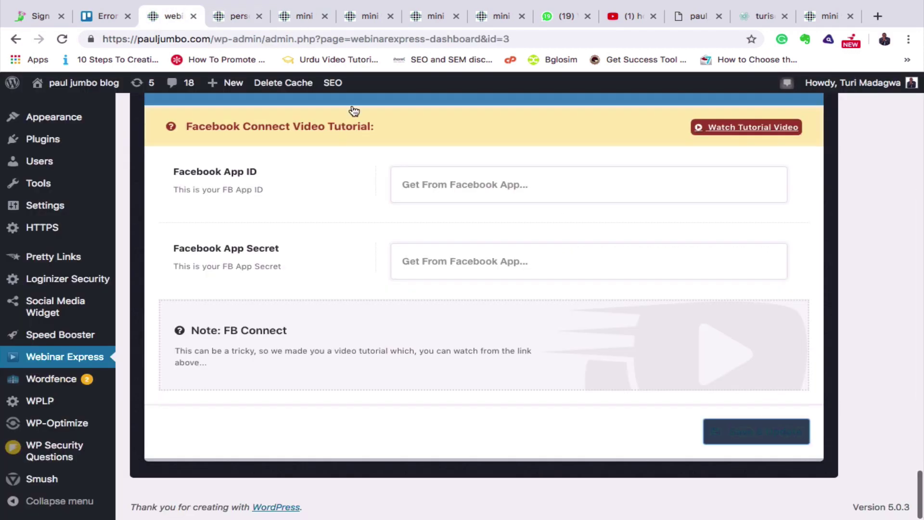
{"action": "scroll", "coordinate": [334, 236], "scroll_direction": "up", "scroll_amount": 10}
{"action": "scroll", "coordinate": [335, 234], "scroll_direction": "up", "scroll_amount": 14}
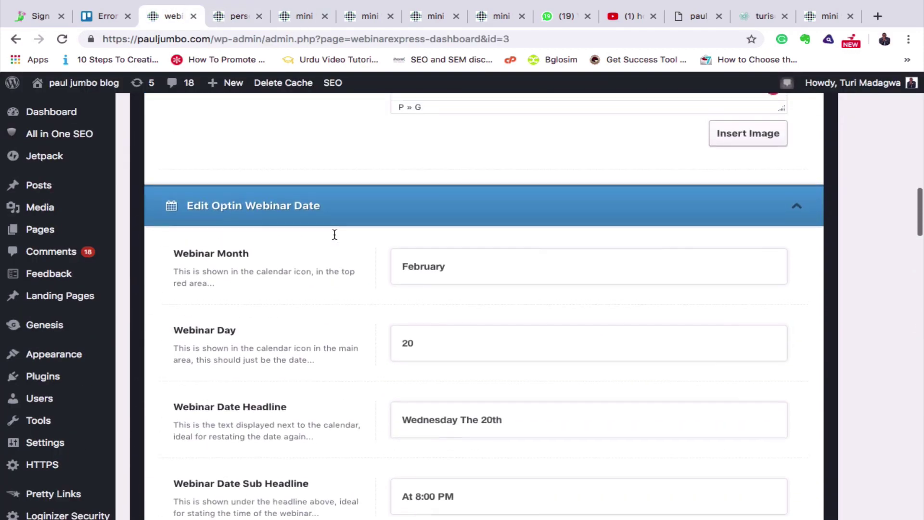
Open the Thank You page settings and look over its sections.
{"action": "scroll", "coordinate": [336, 240], "scroll_direction": "up", "scroll_amount": 10}
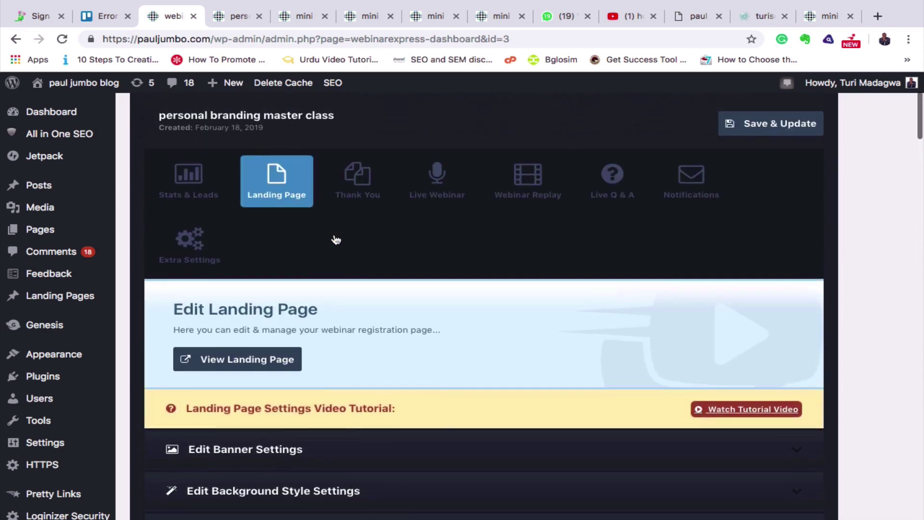
{"action": "left_click", "coordinate": [354, 305]}
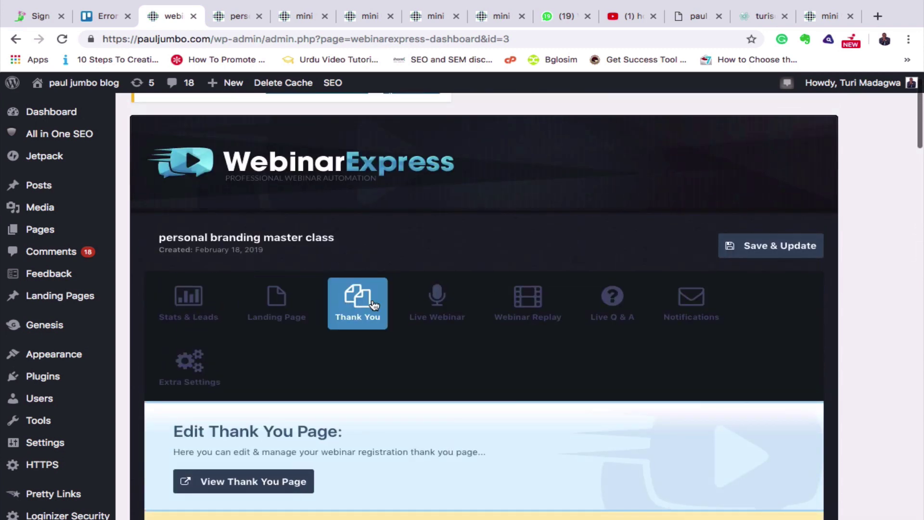
{"action": "scroll", "coordinate": [504, 429], "scroll_direction": "down", "scroll_amount": 5}
{"action": "scroll", "coordinate": [505, 437], "scroll_direction": "down", "scroll_amount": 4}
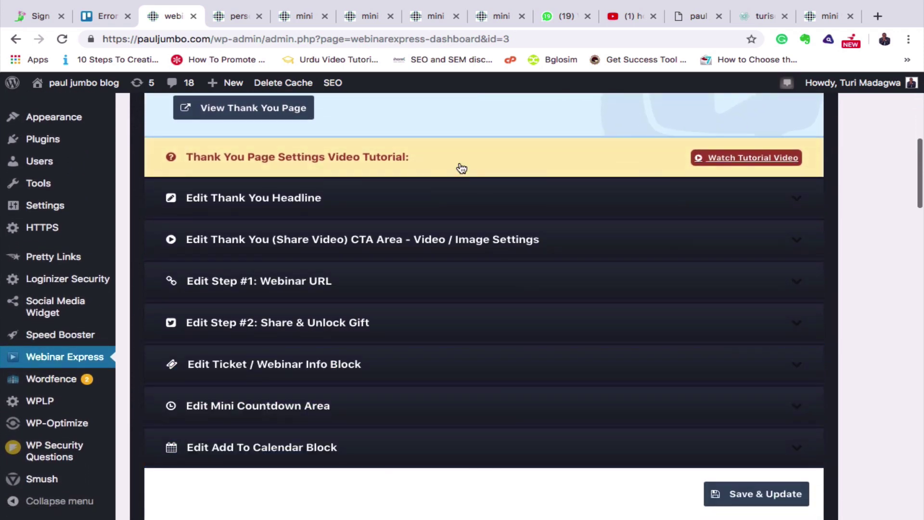
{"action": "scroll", "coordinate": [390, 210], "scroll_direction": "up", "scroll_amount": 2}
{"action": "scroll", "coordinate": [389, 210], "scroll_direction": "up", "scroll_amount": 2}
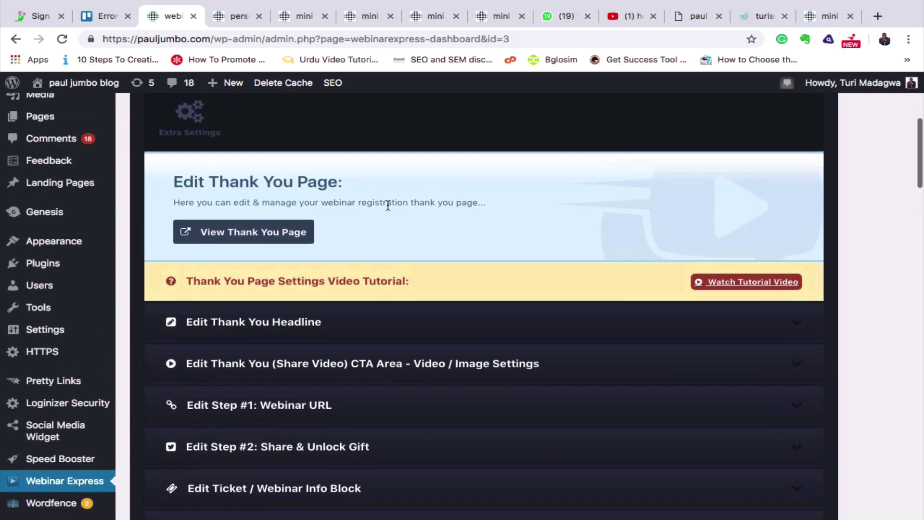
Preview the live thank-you page with its webinar ticket and countdown, then return.
{"action": "left_click", "coordinate": [258, 236]}
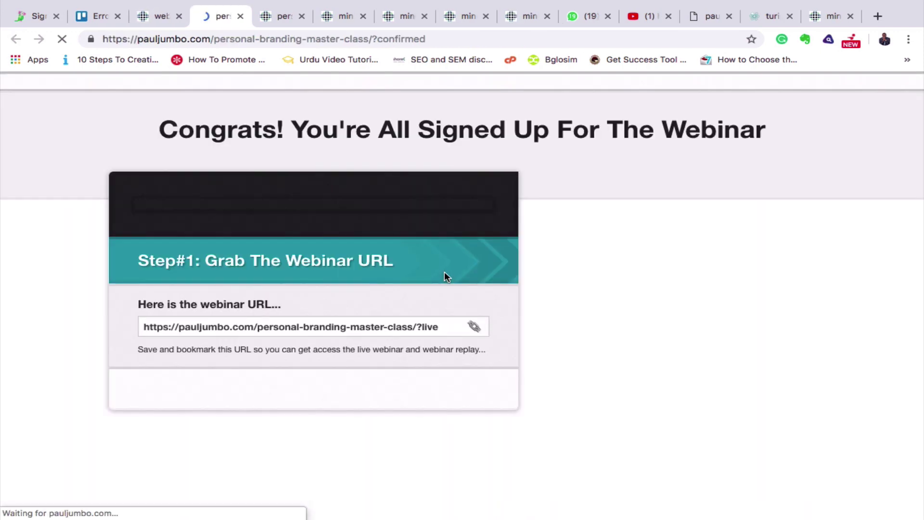
{"action": "scroll", "coordinate": [565, 343], "scroll_direction": "down", "scroll_amount": 3}
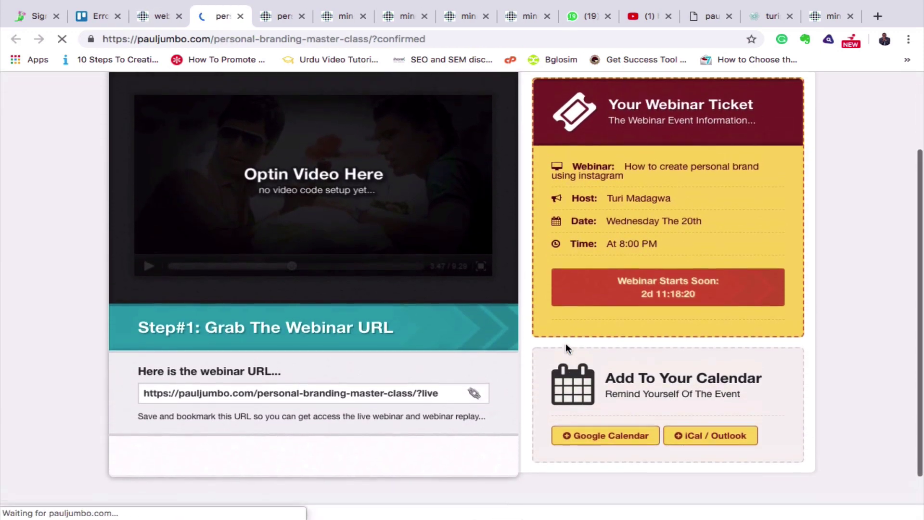
{"action": "scroll", "coordinate": [565, 342], "scroll_direction": "up", "scroll_amount": 2}
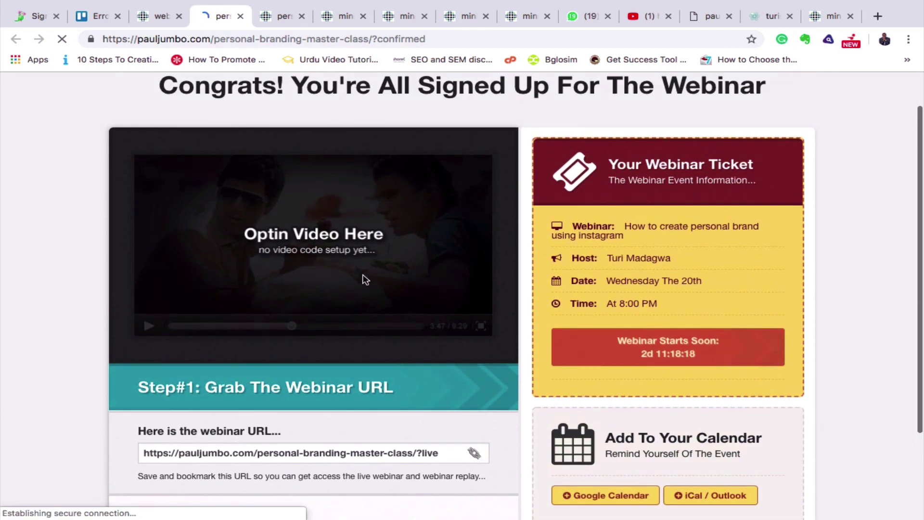
{"action": "scroll", "coordinate": [396, 302], "scroll_direction": "down", "scroll_amount": 3}
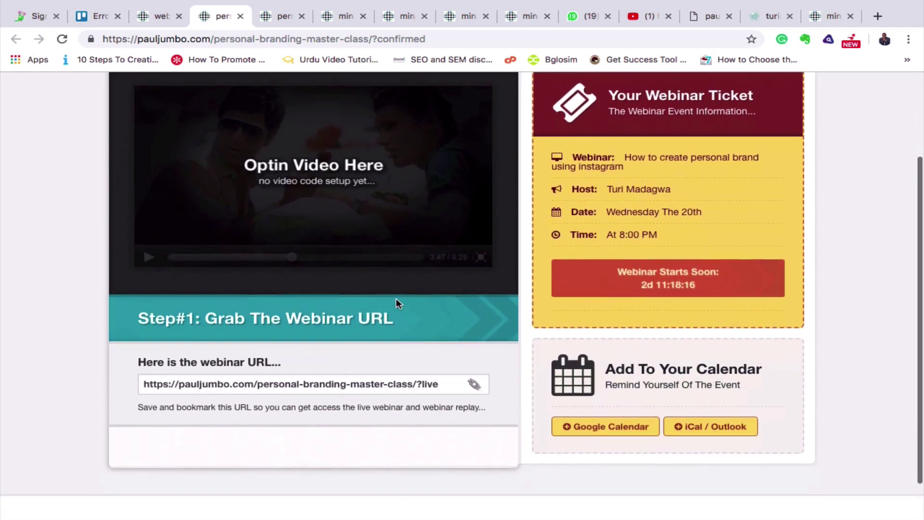
{"action": "scroll", "coordinate": [396, 302], "scroll_direction": "up", "scroll_amount": 3}
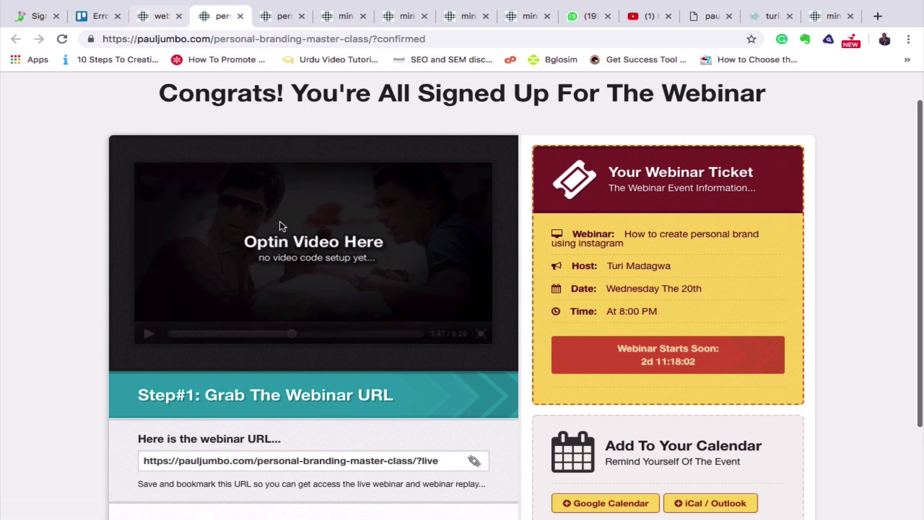
{"action": "left_click", "coordinate": [161, 16]}
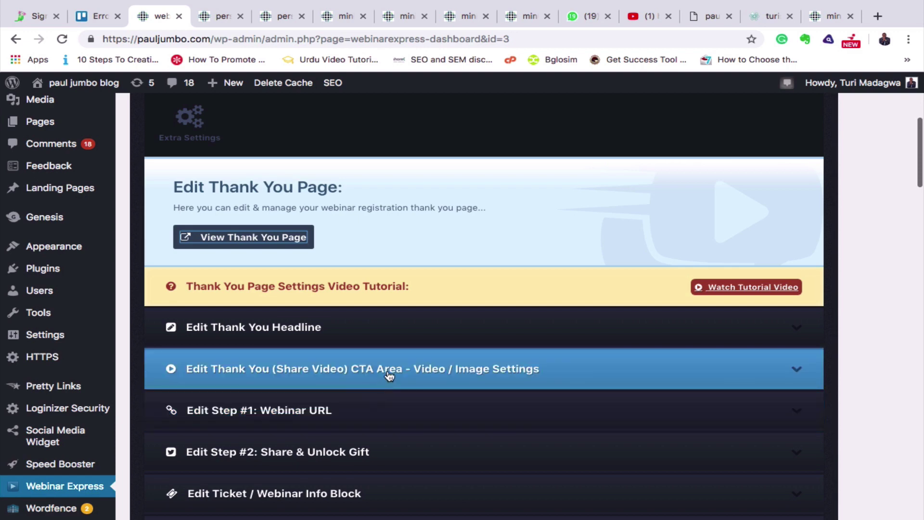
Enable Show Video in the Share Video CTA area, paste the YouTube iframe embed code, and save.
{"action": "left_click", "coordinate": [408, 373]}
{"action": "scroll", "coordinate": [539, 453], "scroll_direction": "down", "scroll_amount": 4}
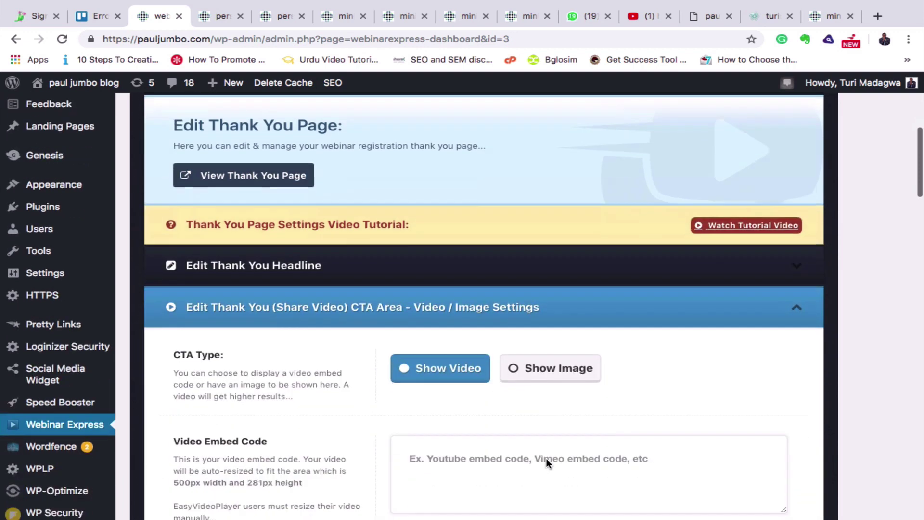
{"action": "left_click", "coordinate": [412, 255]}
{"action": "left_click", "coordinate": [444, 346]}
{"action": "type", "text": "<iframe width=\"560\" height=\"315\" src=\"https://www.youtube.com/embed/TjPCKRs27Ic\" frameborder=\"0\" allow=\"accelerometer; autoplay; encrypted-media; gyroscope; picture-in-picture\" allowfullscreen></iframe>"}
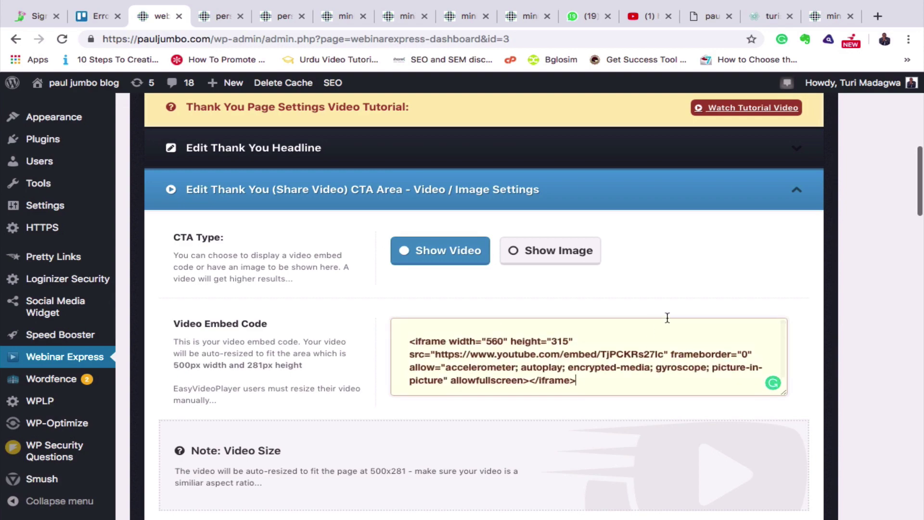
{"action": "scroll", "coordinate": [808, 276], "scroll_direction": "up", "scroll_amount": 10}
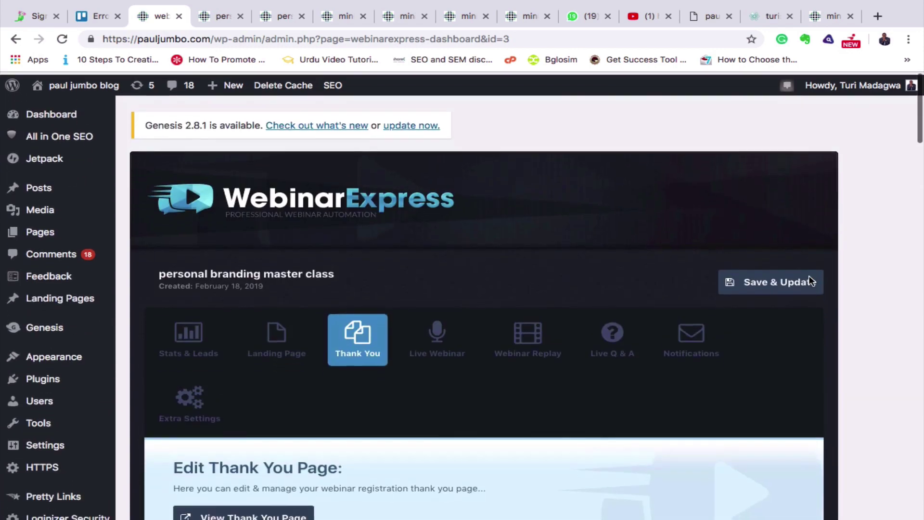
{"action": "left_click", "coordinate": [759, 286]}
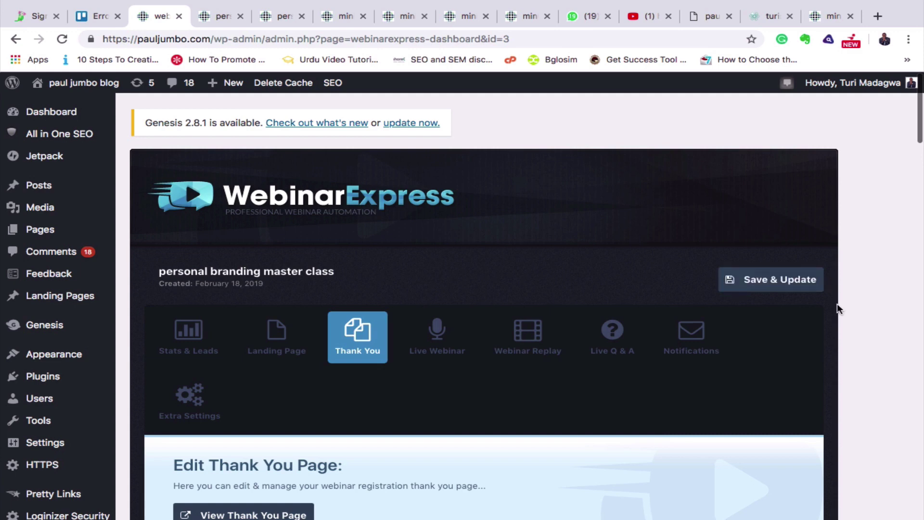
{"action": "left_click", "coordinate": [212, 18]}
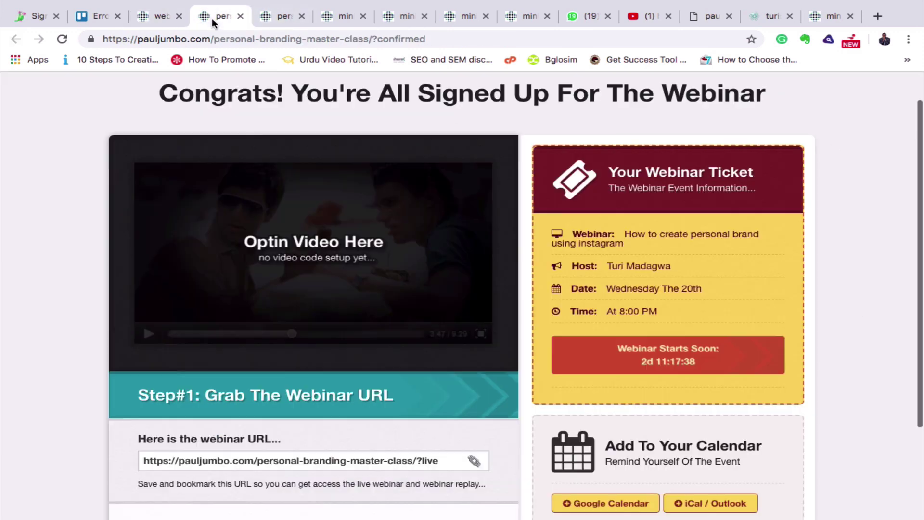
Reload the thank-you page and add the webinar to Google Calendar for Feb 20, 2019 at 20:00.
{"action": "left_click", "coordinate": [66, 40]}
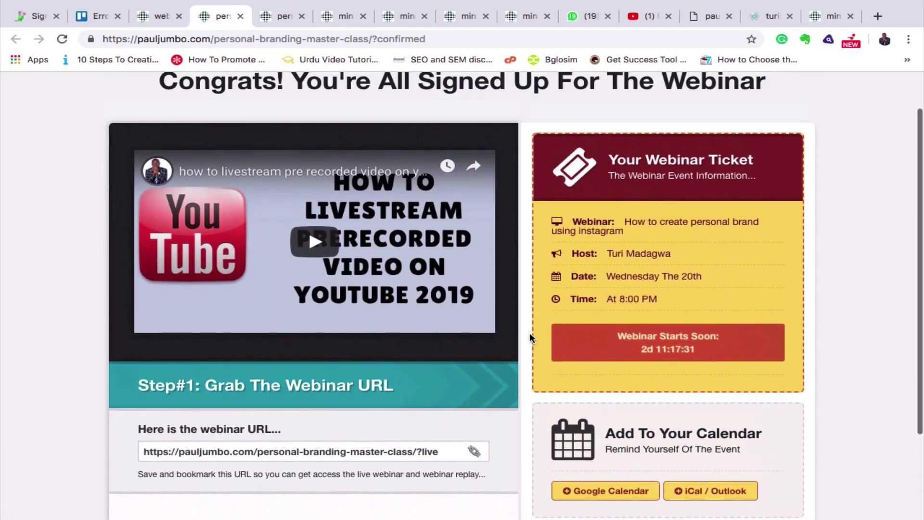
{"action": "scroll", "coordinate": [521, 318], "scroll_direction": "down", "scroll_amount": 2}
{"action": "scroll", "coordinate": [521, 318], "scroll_direction": "down", "scroll_amount": 1}
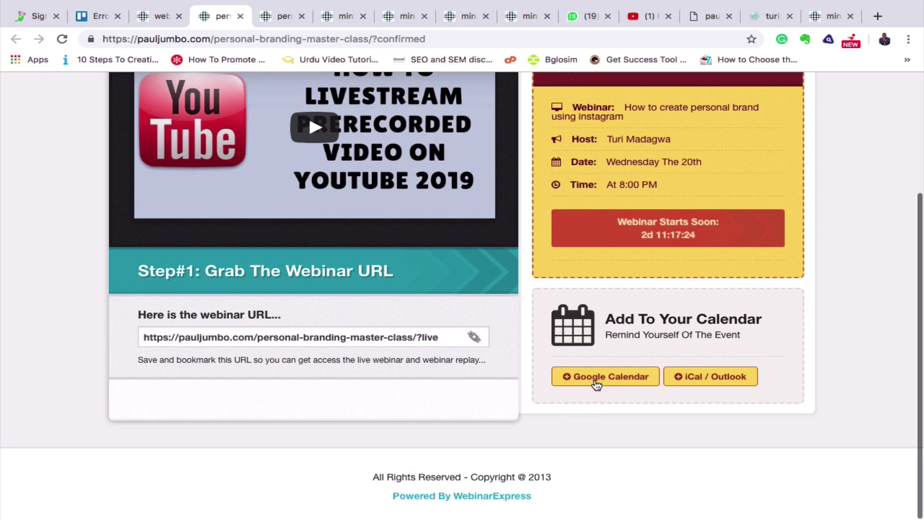
{"action": "left_click", "coordinate": [596, 381]}
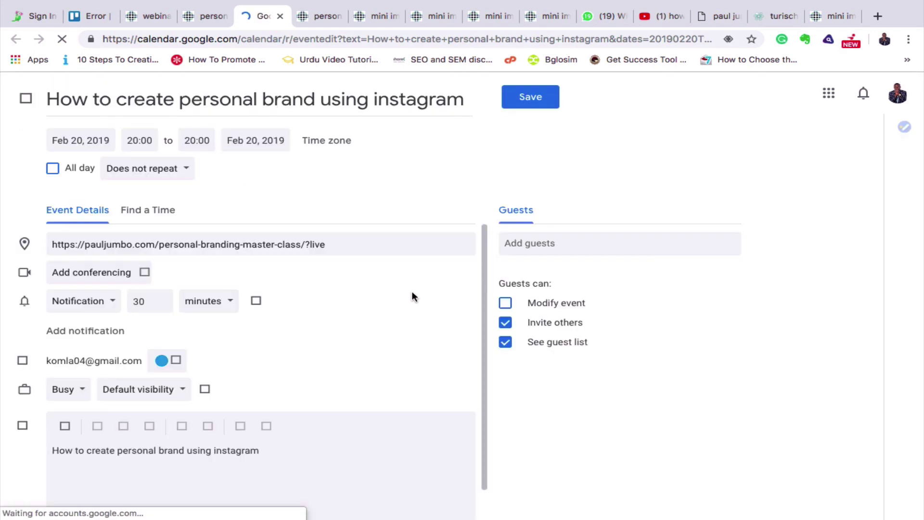
Save the Feb 20, 20:00 event, allow calendar notifications, and go back to Webinar Express.
{"action": "left_click", "coordinate": [533, 94]}
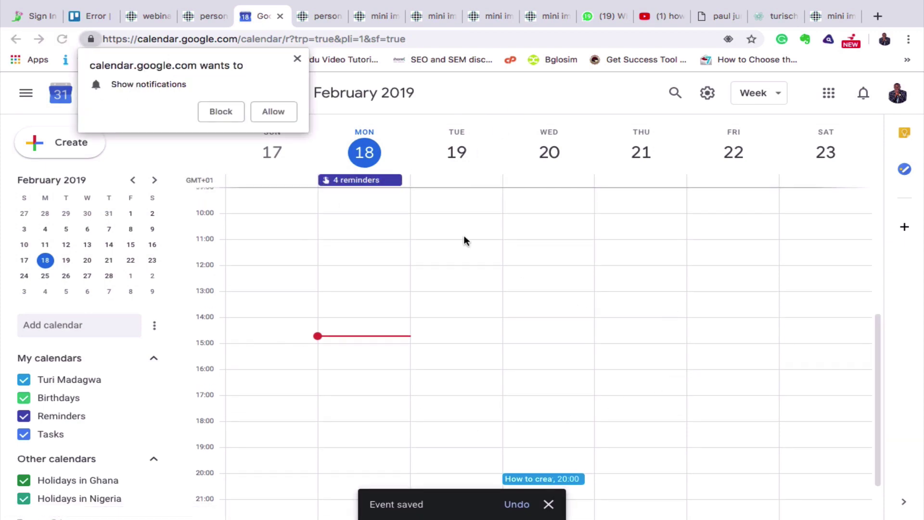
{"action": "left_click", "coordinate": [265, 115]}
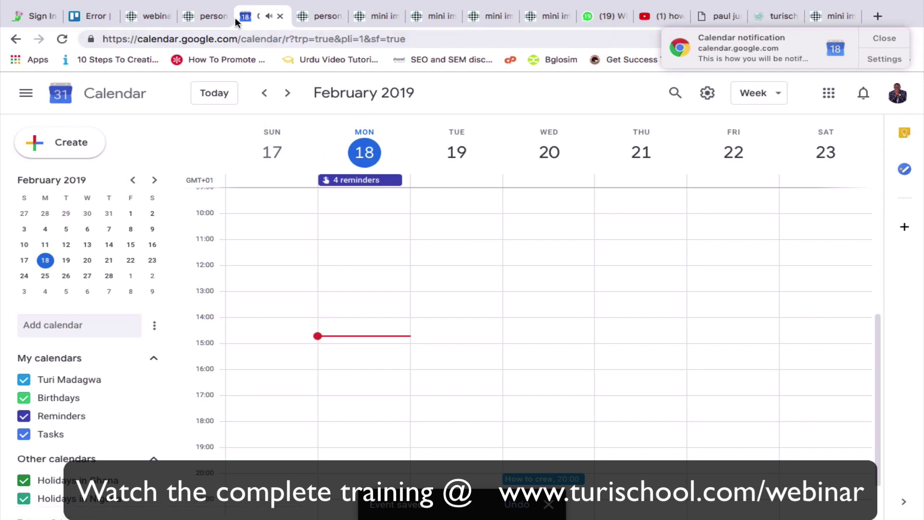
{"action": "left_click", "coordinate": [209, 16]}
From the Webinar Express dashboard, expand the Live Webinar tab's Edit Webinar Live Embed Video Settings.
{"action": "left_click", "coordinate": [151, 16]}
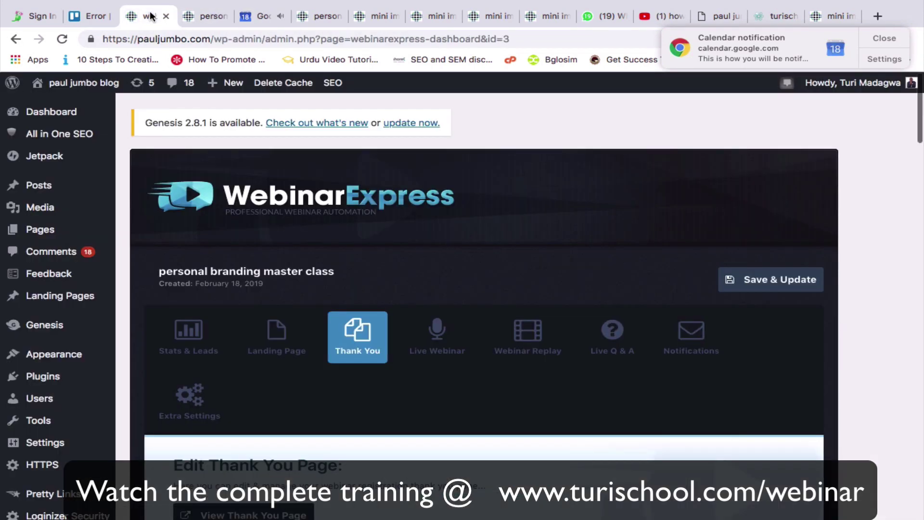
{"action": "left_click", "coordinate": [439, 347]}
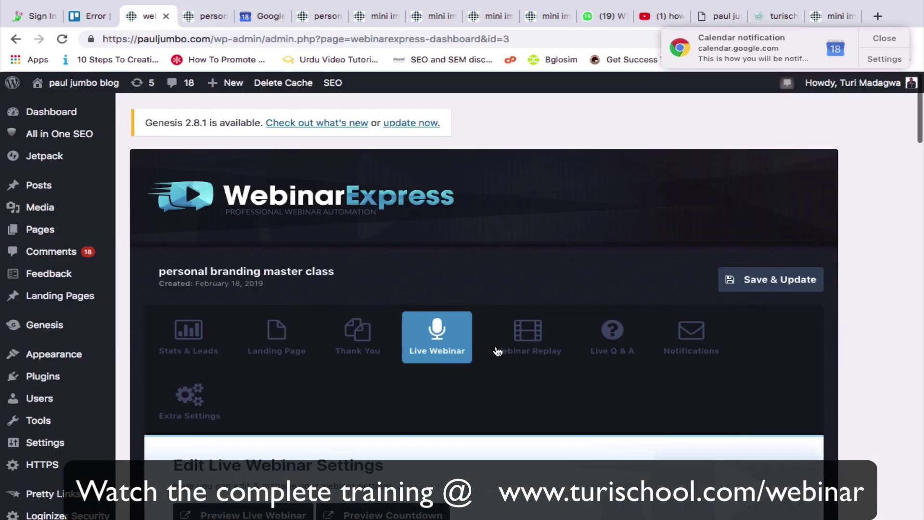
{"action": "scroll", "coordinate": [472, 439], "scroll_direction": "down", "scroll_amount": 7}
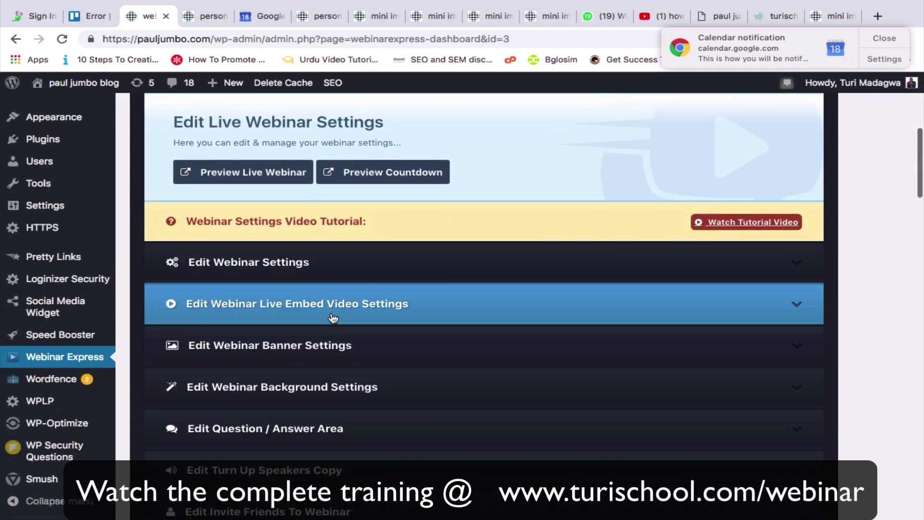
{"action": "left_click", "coordinate": [352, 311]}
{"action": "scroll", "coordinate": [522, 402], "scroll_direction": "down", "scroll_amount": 3}
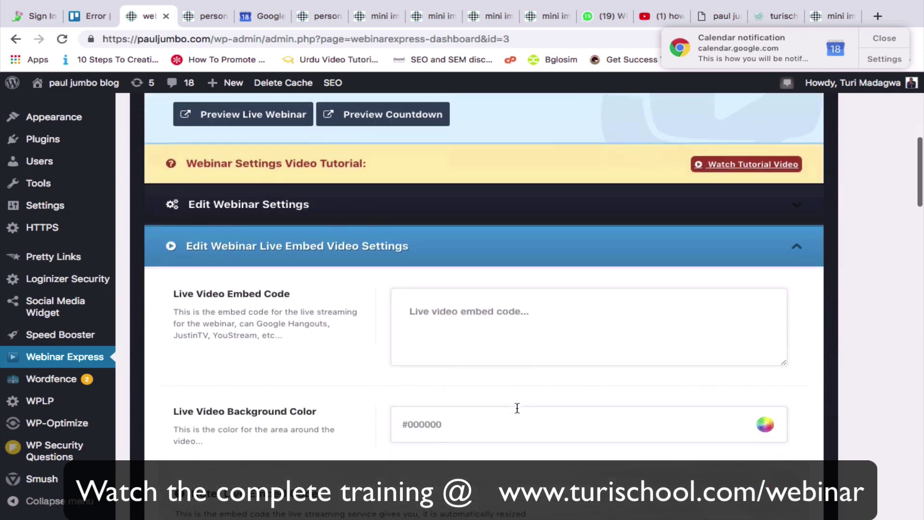
{"action": "scroll", "coordinate": [516, 411], "scroll_direction": "up", "scroll_amount": 2}
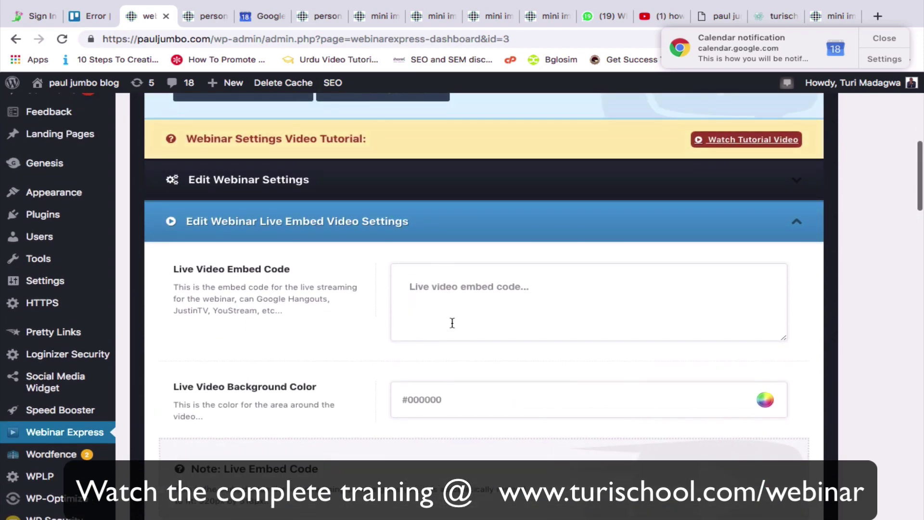
Paste the YouTube iframe into the Live Video Embed Code field and Save & Update.
{"action": "left_click", "coordinate": [413, 303]}
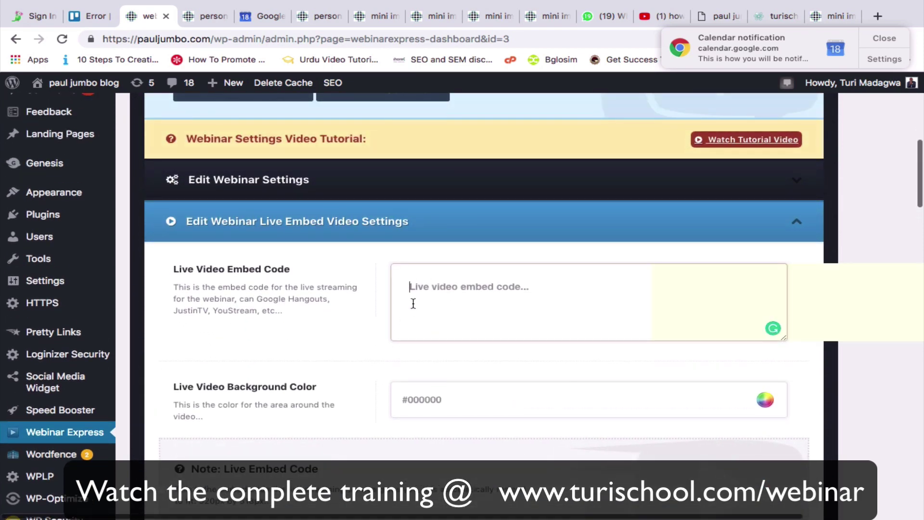
{"action": "type", "text": "<iframe width=\"560\" height=\"315\" src=\"https://www.youtube.com/embed/TjPCKRs27lc\" frameborder=\"0\" allow=\"accelerometer; autoplay; encrypted-media; gyroscope; picture-in-picture\" allowfullscreen></iframe>"}
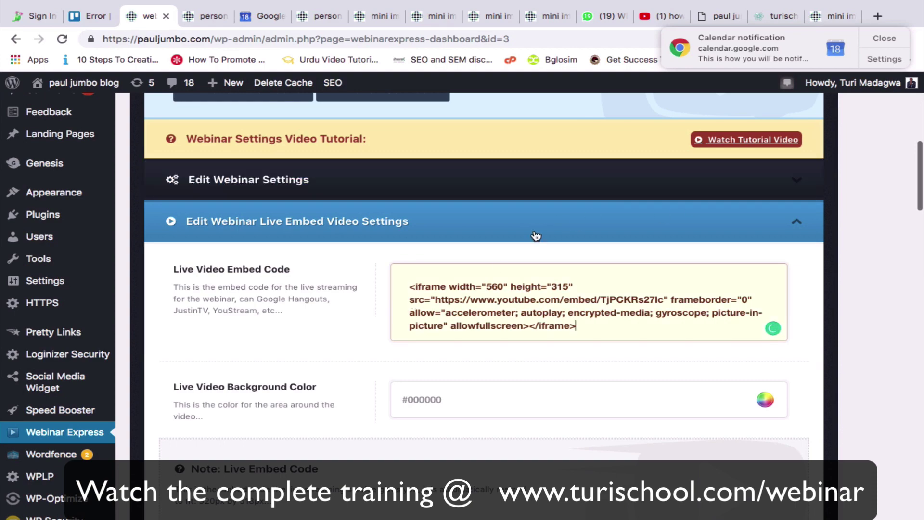
{"action": "scroll", "coordinate": [535, 237], "scroll_direction": "up", "scroll_amount": 5}
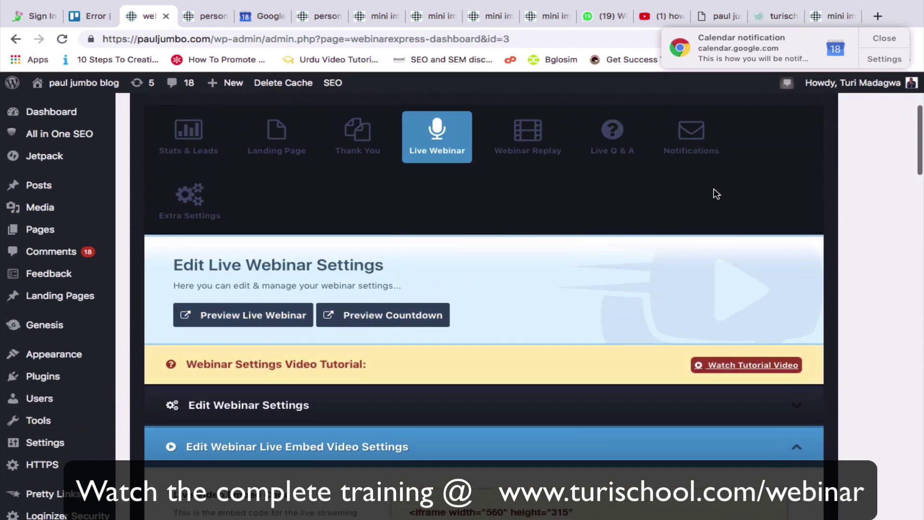
{"action": "scroll", "coordinate": [724, 201], "scroll_direction": "up", "scroll_amount": 4}
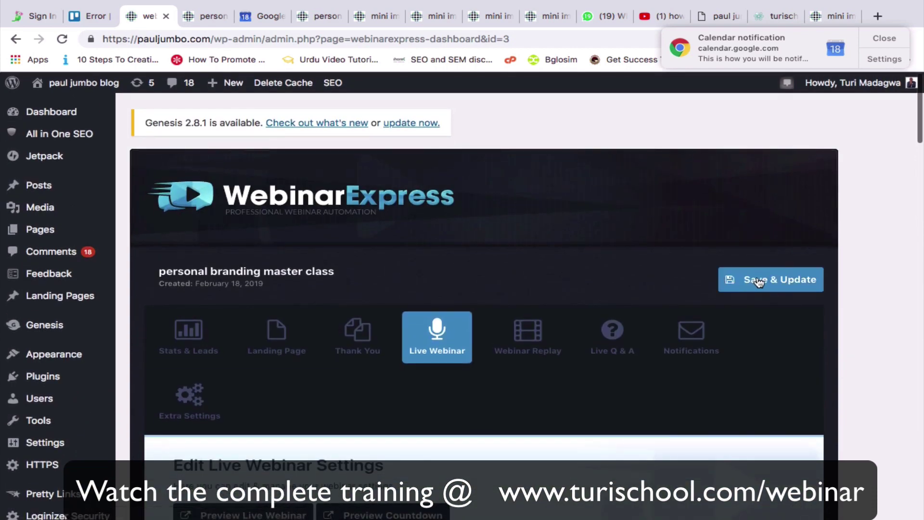
{"action": "scroll", "coordinate": [759, 283], "scroll_direction": "down", "scroll_amount": 1}
{"action": "scroll", "coordinate": [758, 283], "scroll_direction": "down", "scroll_amount": 2}
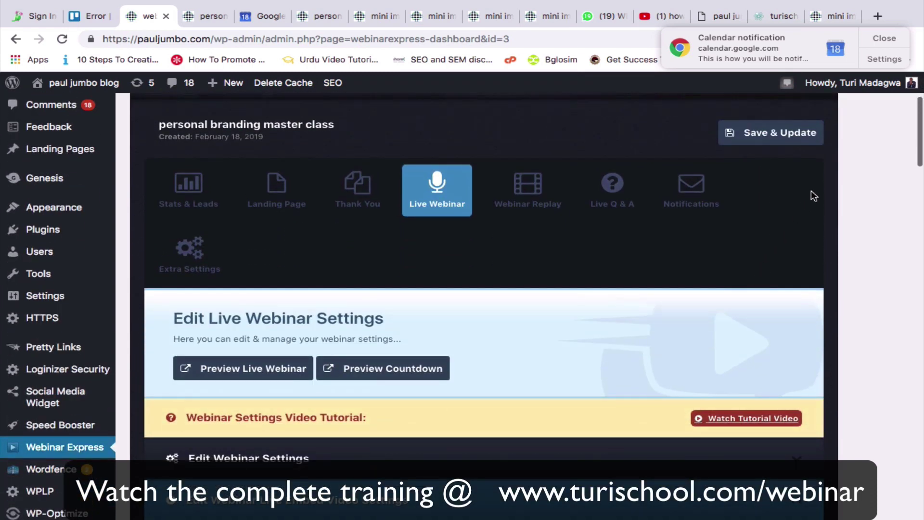
{"action": "left_click", "coordinate": [770, 140]}
{"action": "left_click", "coordinate": [256, 368]}
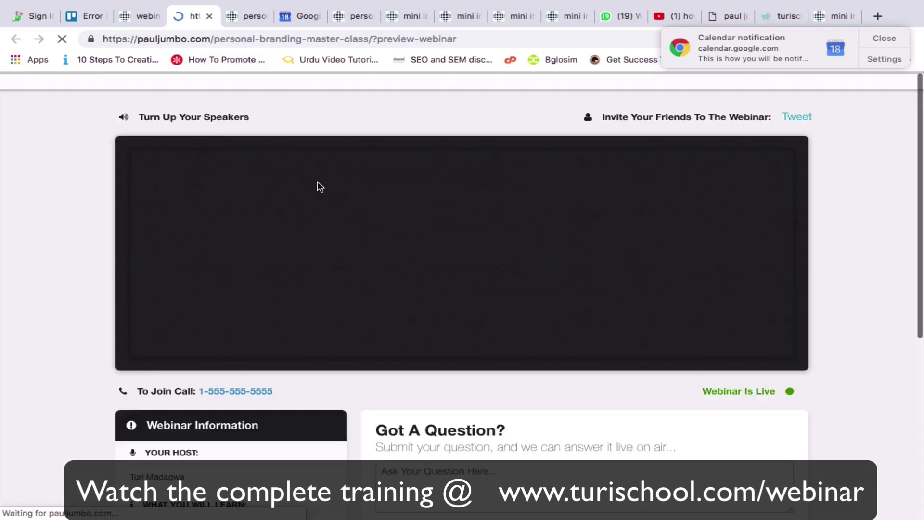
{"action": "scroll", "coordinate": [364, 337], "scroll_direction": "down", "scroll_amount": 2}
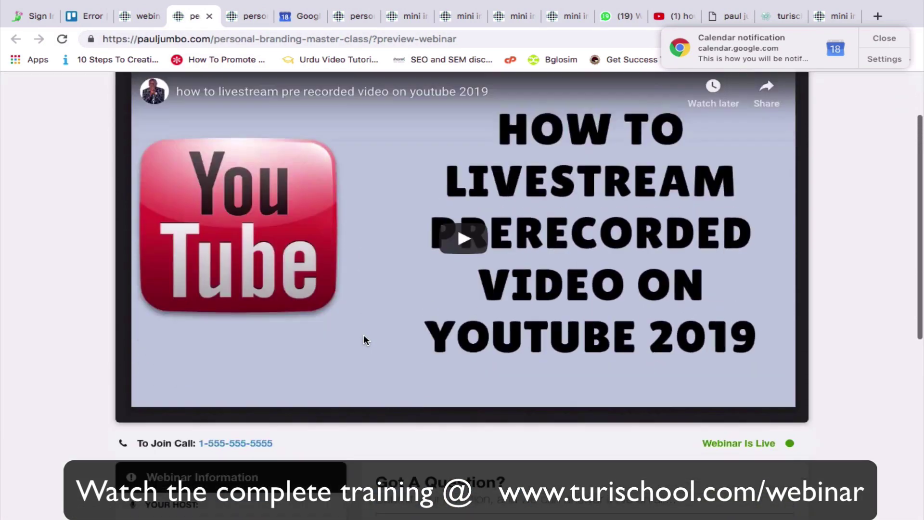
{"action": "scroll", "coordinate": [363, 336], "scroll_direction": "down", "scroll_amount": 3}
{"action": "left_click", "coordinate": [461, 392]}
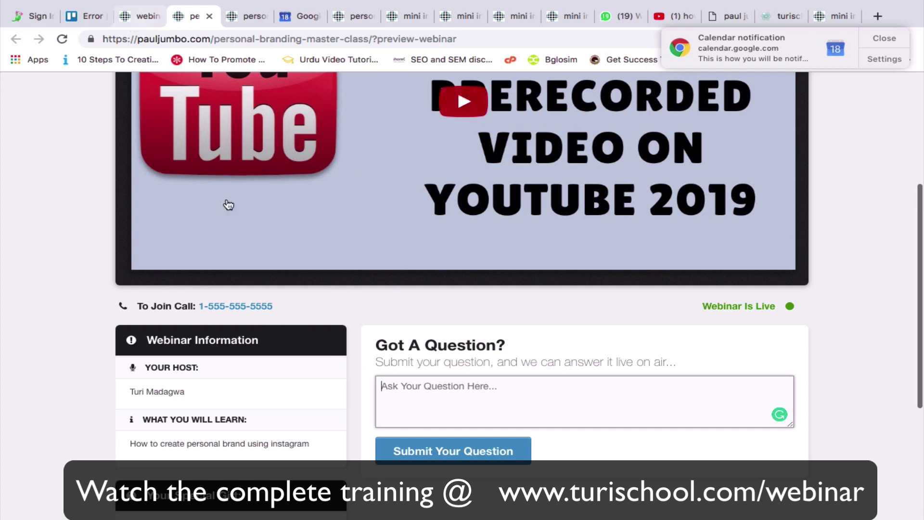
{"action": "scroll", "coordinate": [306, 340], "scroll_direction": "down", "scroll_amount": 5}
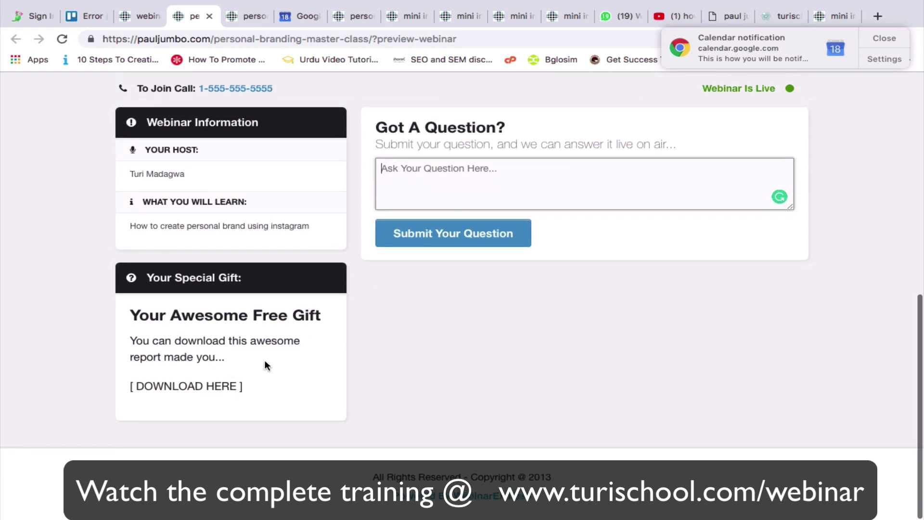
{"action": "left_click_drag", "start_coordinate": [225, 358], "coordinate": [311, 298]}
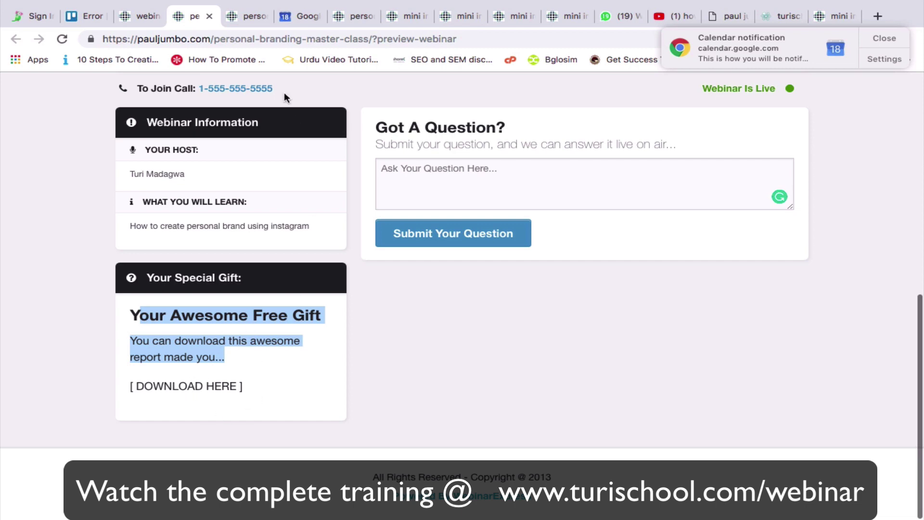
{"action": "left_click", "coordinate": [135, 10]}
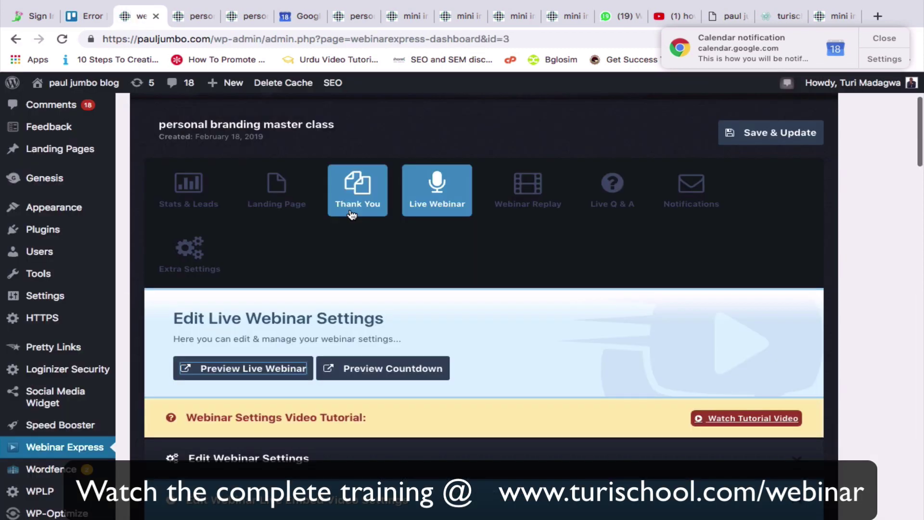
Bring up the Webinar Replay settings to review them.
{"action": "scroll", "coordinate": [384, 299], "scroll_direction": "down", "scroll_amount": 3}
{"action": "scroll", "coordinate": [384, 299], "scroll_direction": "up", "scroll_amount": 5}
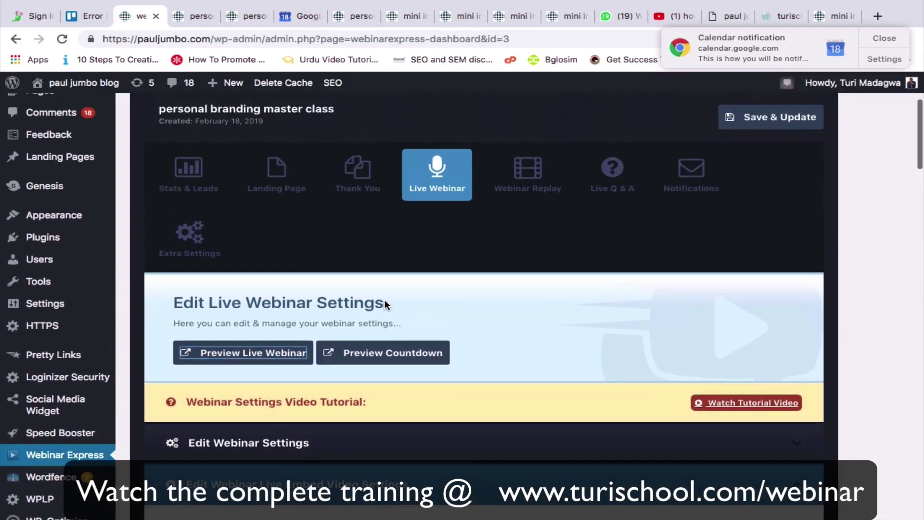
{"action": "left_click", "coordinate": [532, 259]}
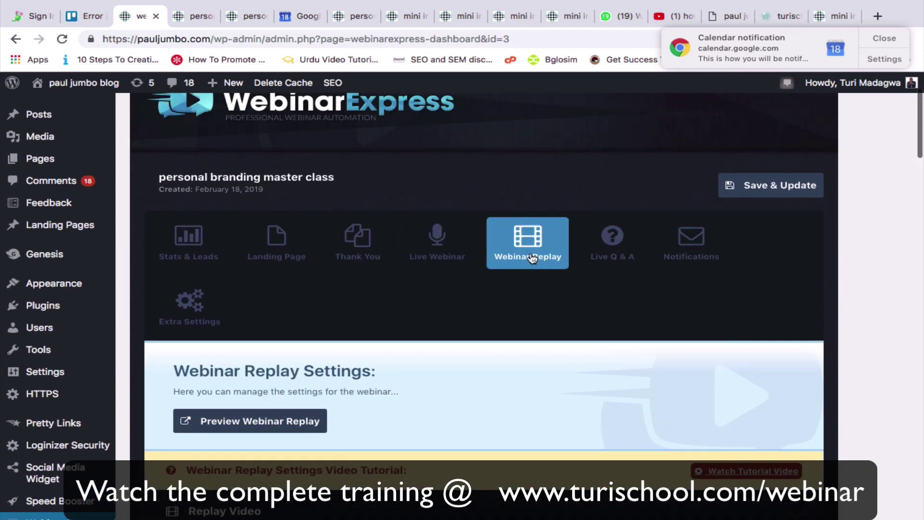
{"action": "scroll", "coordinate": [489, 429], "scroll_direction": "down", "scroll_amount": 4}
{"action": "scroll", "coordinate": [490, 429], "scroll_direction": "up", "scroll_amount": 2}
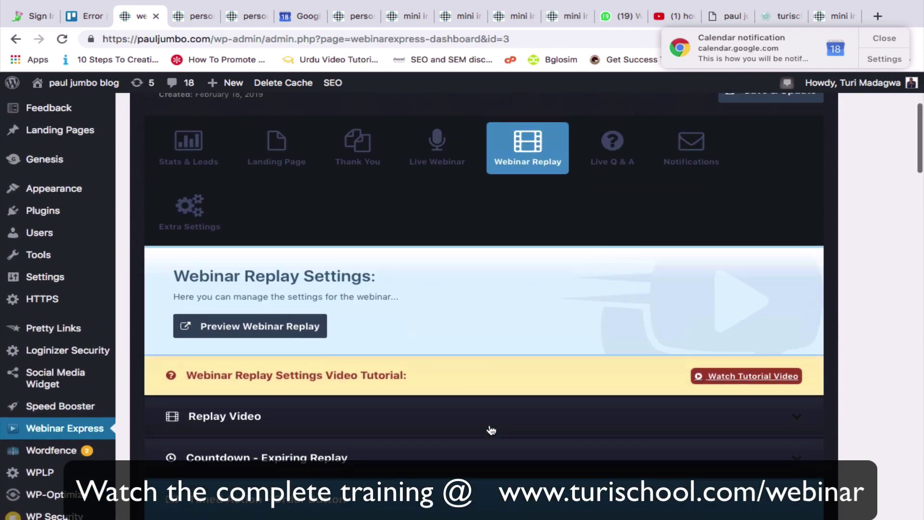
{"action": "scroll", "coordinate": [486, 429], "scroll_direction": "left", "scroll_amount": 1}
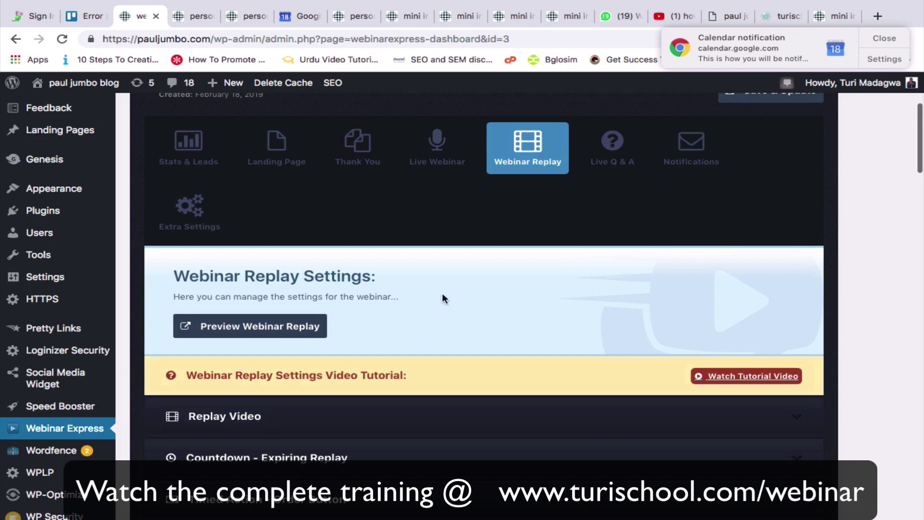
Switch to Live Q & A showing the Active Questions and Answered Questions sections.
{"action": "left_click", "coordinate": [611, 166]}
{"action": "scroll", "coordinate": [468, 370], "scroll_direction": "down", "scroll_amount": 3}
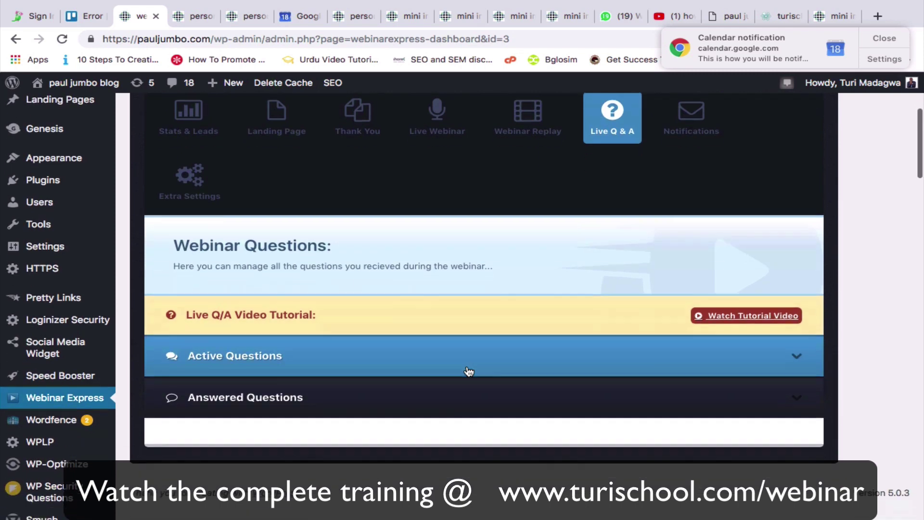
{"action": "scroll", "coordinate": [468, 370], "scroll_direction": "up", "scroll_amount": 2}
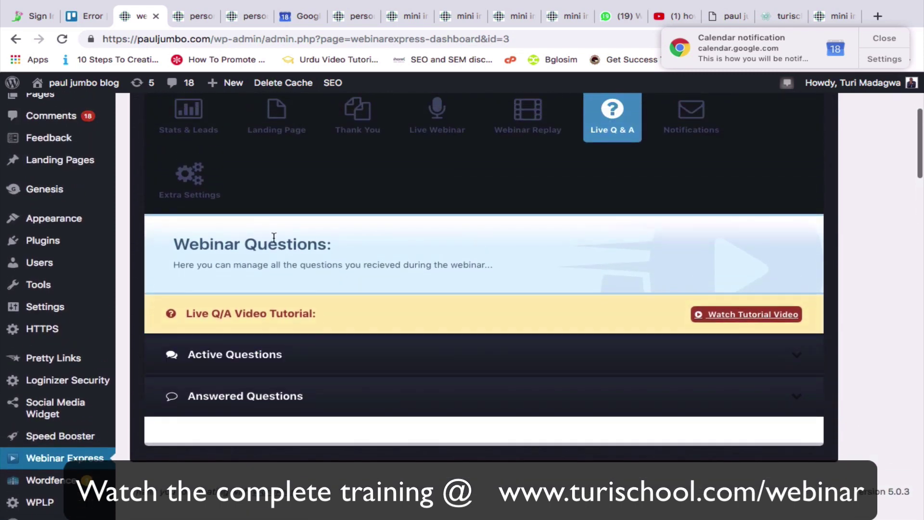